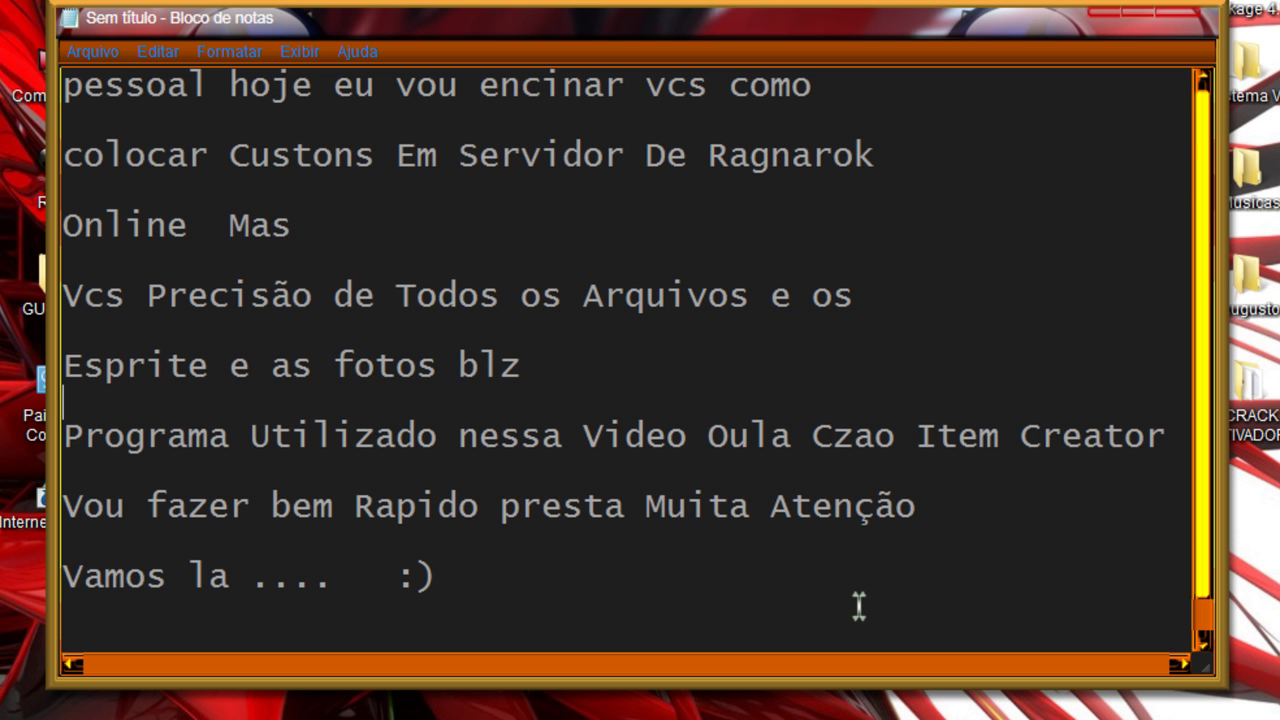
Step: Minimise the Notepad intro notes and refresh the desktop showing the Gravity and AnjoRo shortcuts
{"action": "left_click_drag", "start_coordinate": [961, 527], "coordinate": [63, 505]}
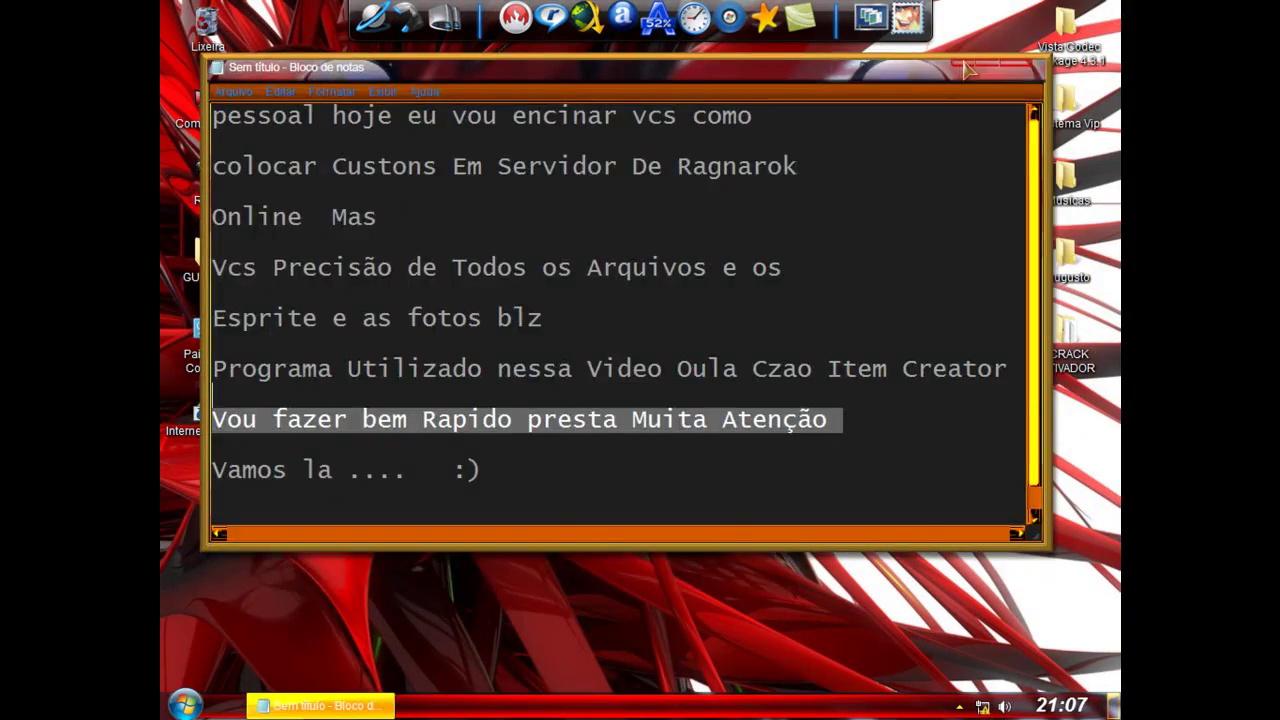
{"action": "left_click", "coordinate": [968, 68]}
{"action": "right_click", "coordinate": [477, 145]}
{"action": "left_click", "coordinate": [530, 195]}
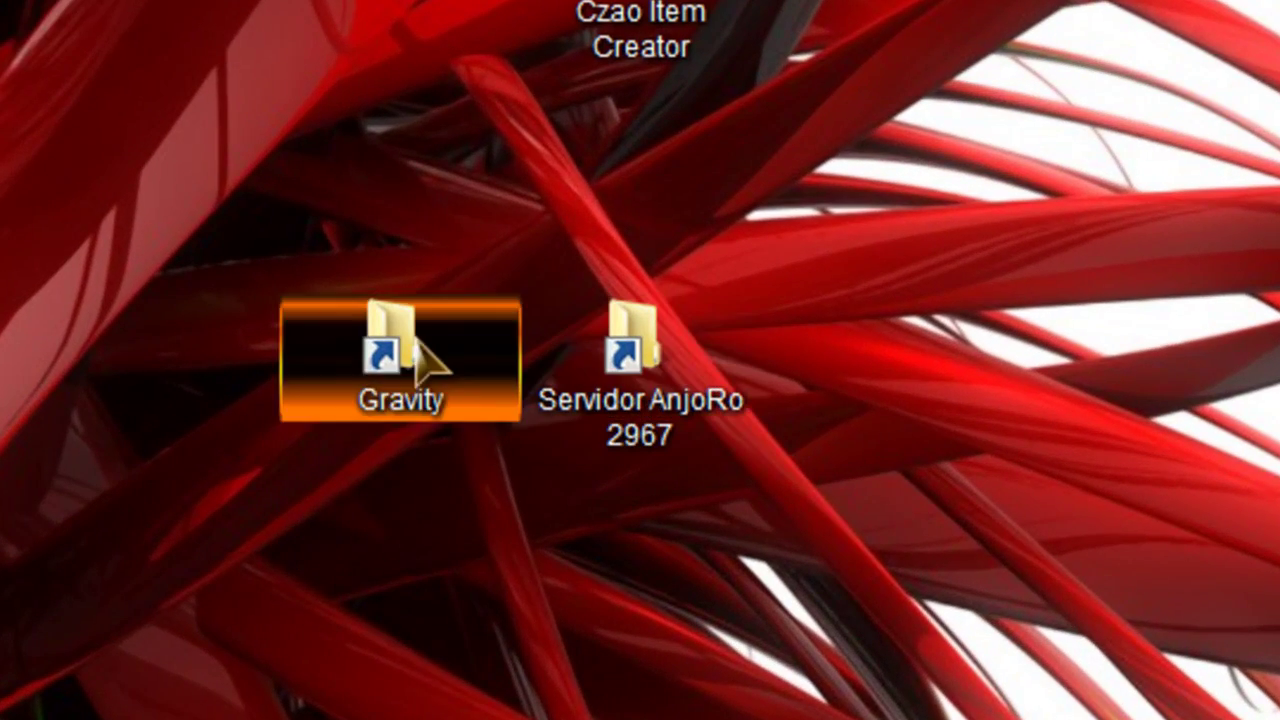
Step: Browse Gravity > data > texture > interface > collection and select the golden_wings file name
{"action": "double_click", "coordinate": [412, 340]}
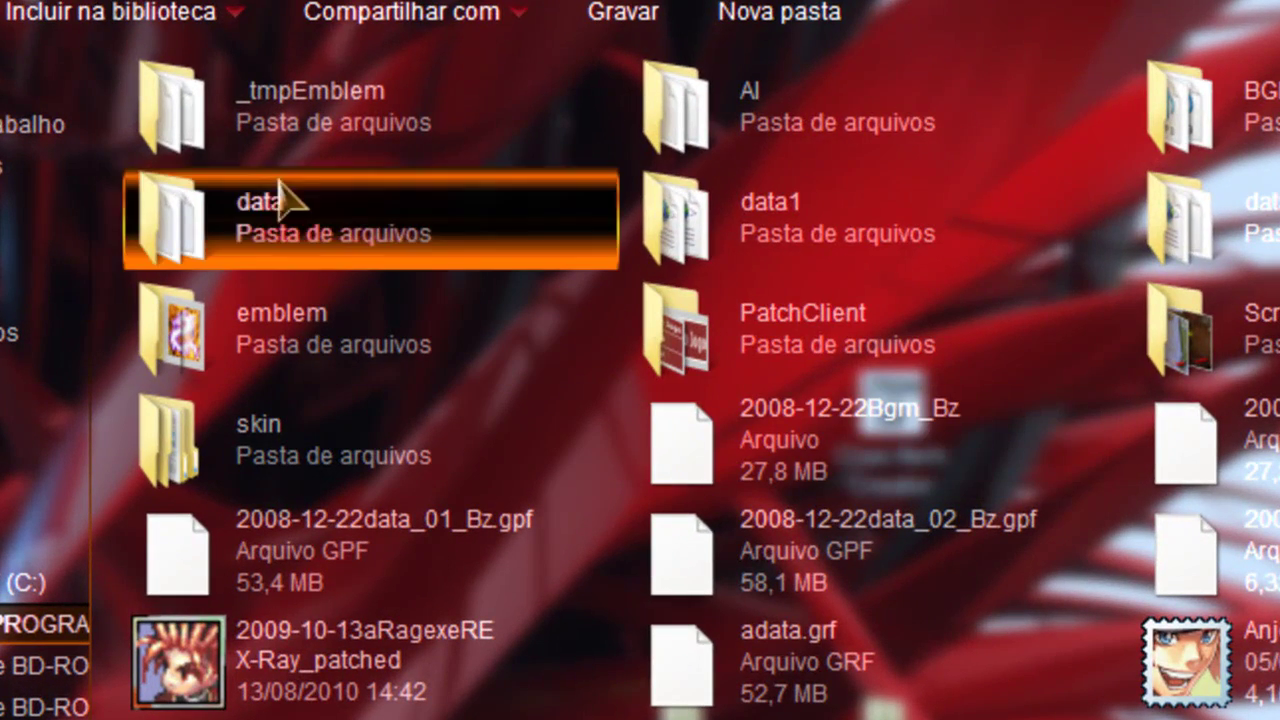
{"action": "double_click", "coordinate": [226, 215]}
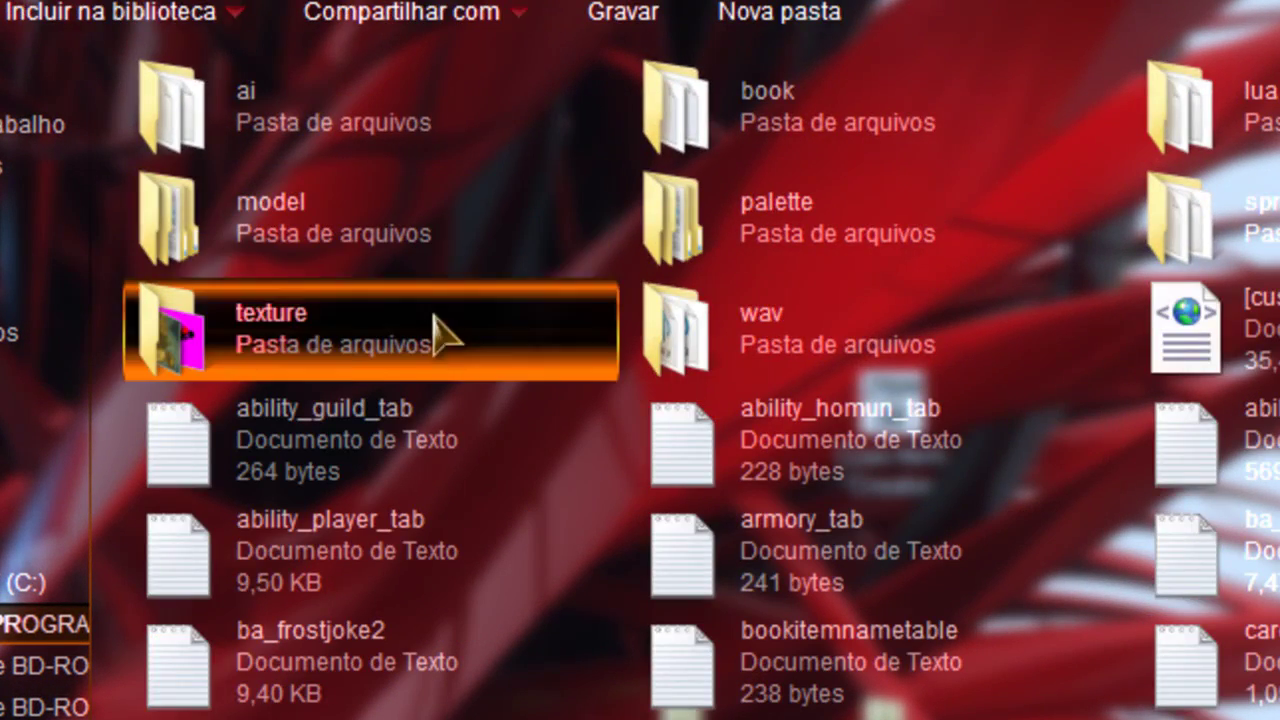
{"action": "double_click", "coordinate": [420, 335]}
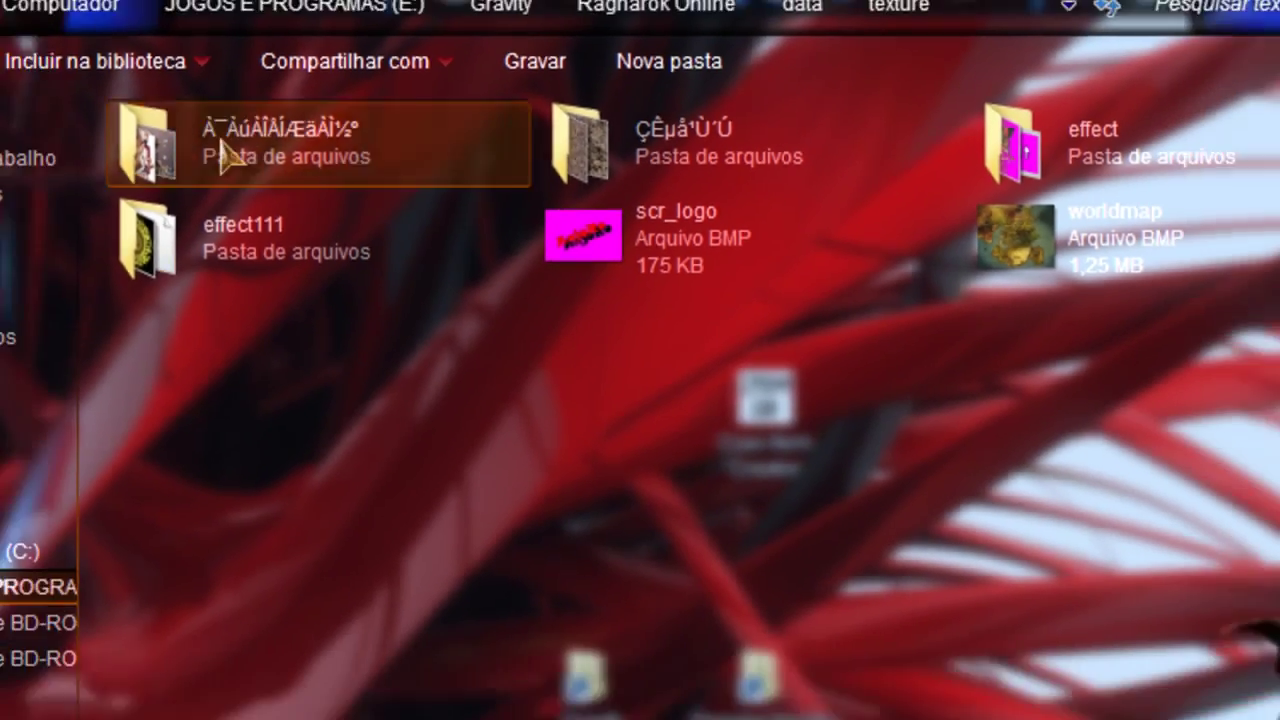
{"action": "double_click", "coordinate": [225, 150]}
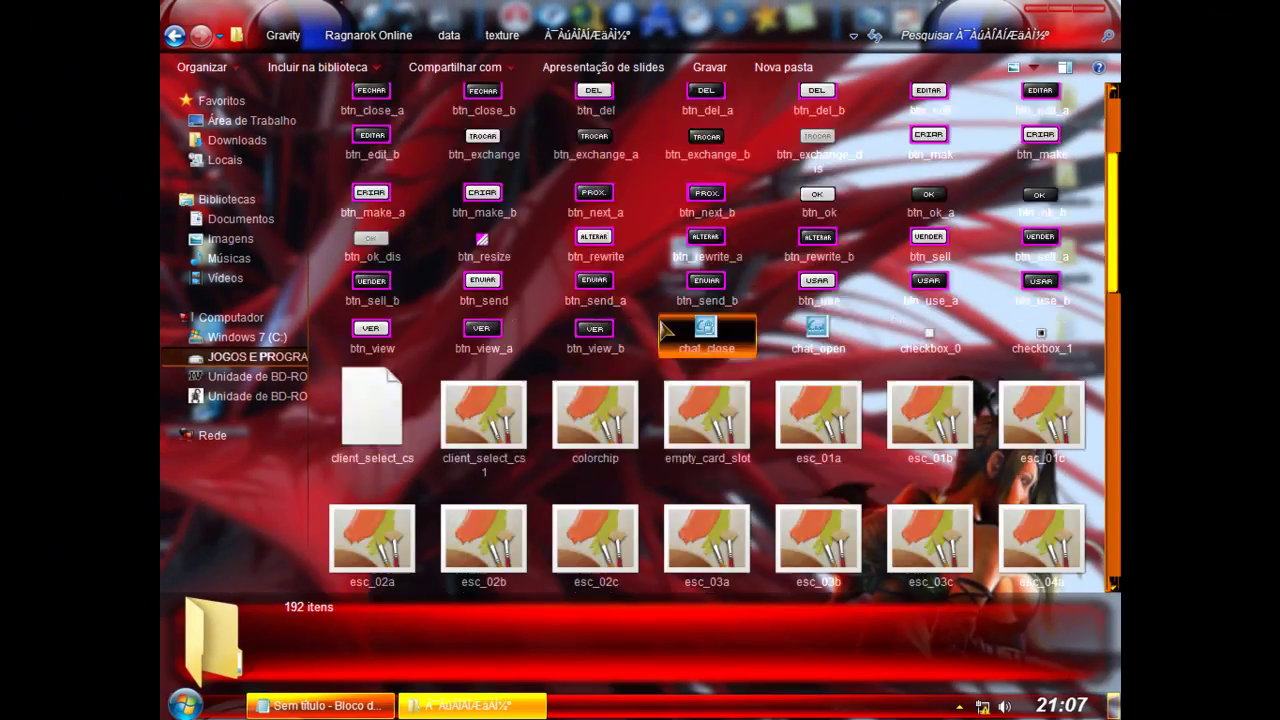
{"action": "scroll", "coordinate": [663, 330], "scroll_direction": "up", "scroll_amount": 10}
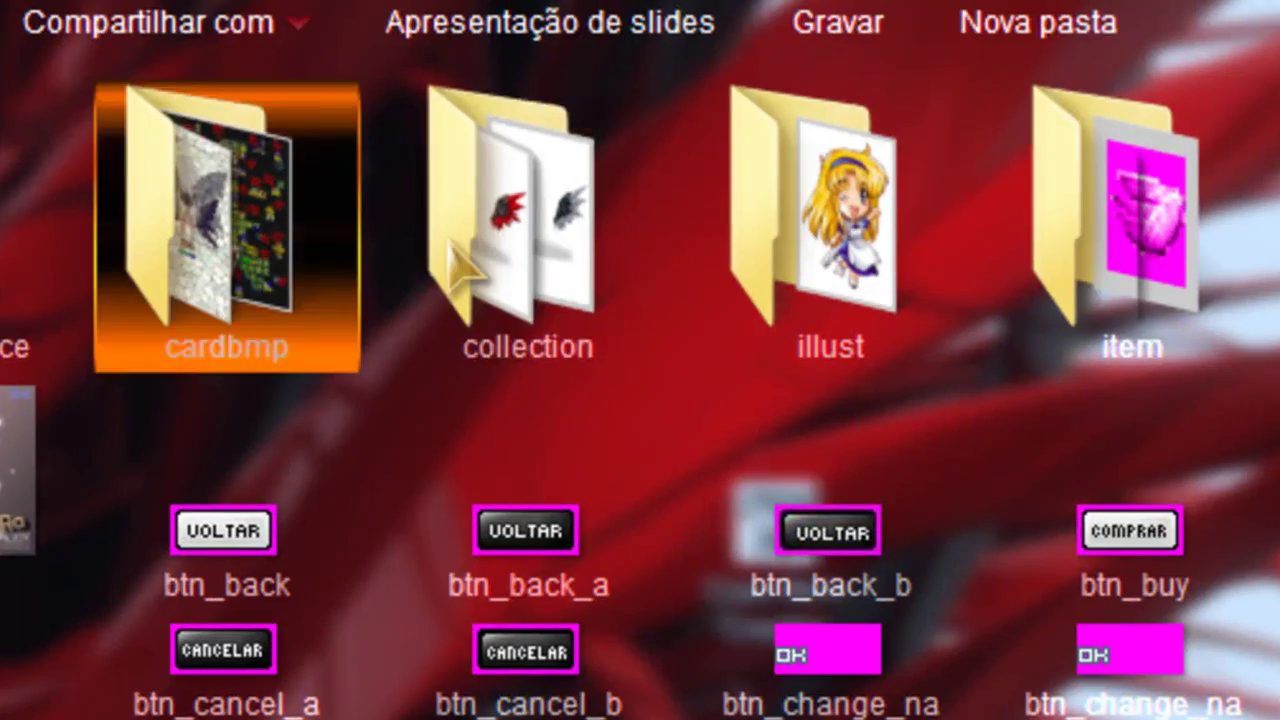
{"action": "double_click", "coordinate": [470, 245]}
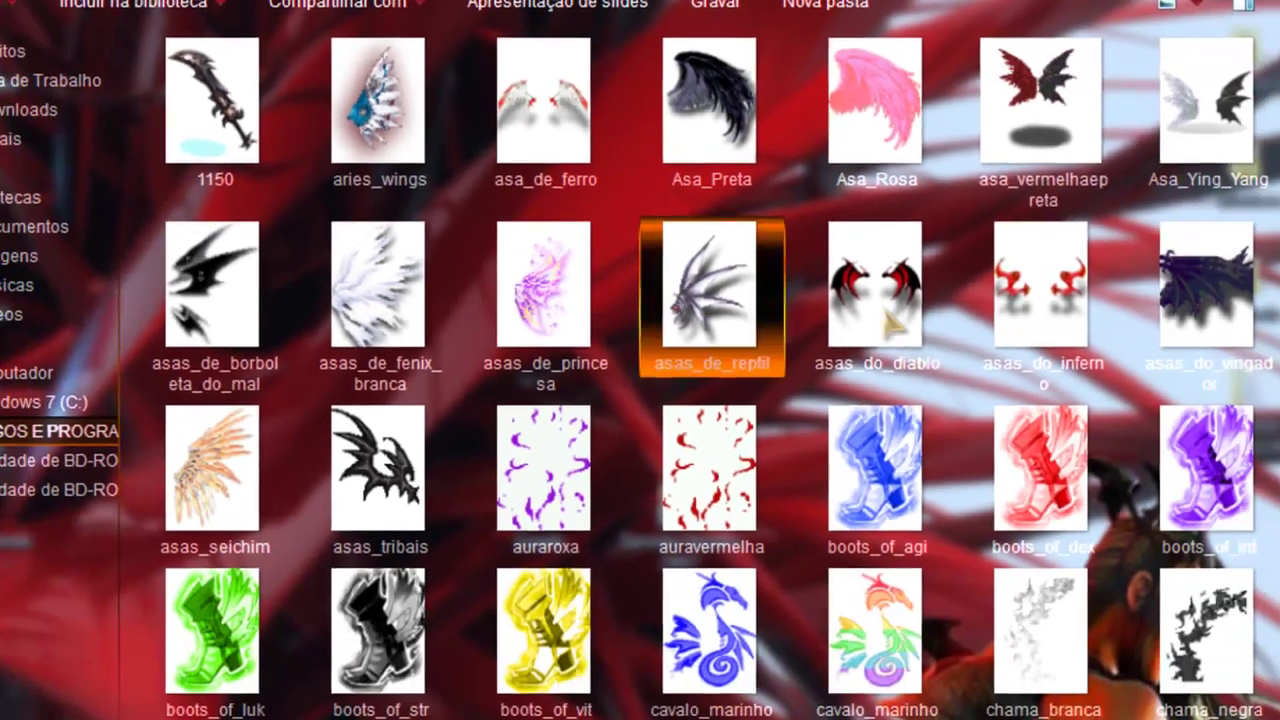
{"action": "scroll", "coordinate": [1025, 115], "scroll_direction": "down", "scroll_amount": 4}
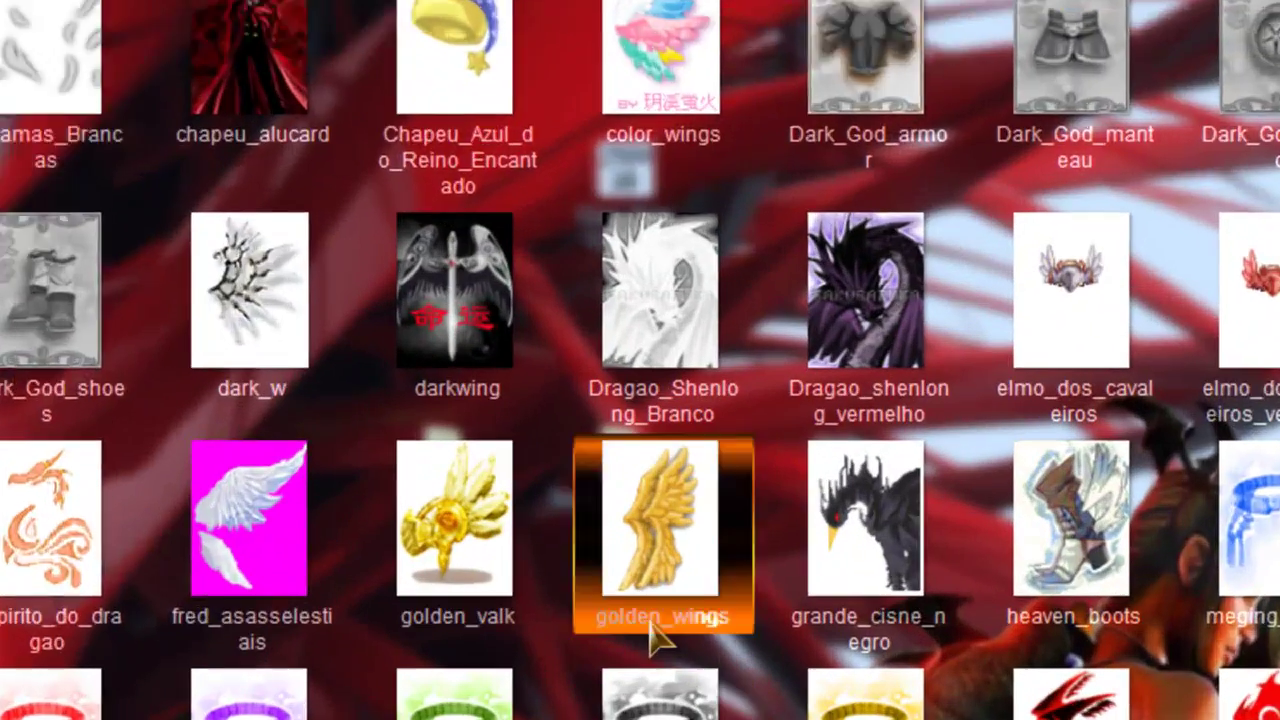
{"action": "left_click", "coordinate": [650, 628]}
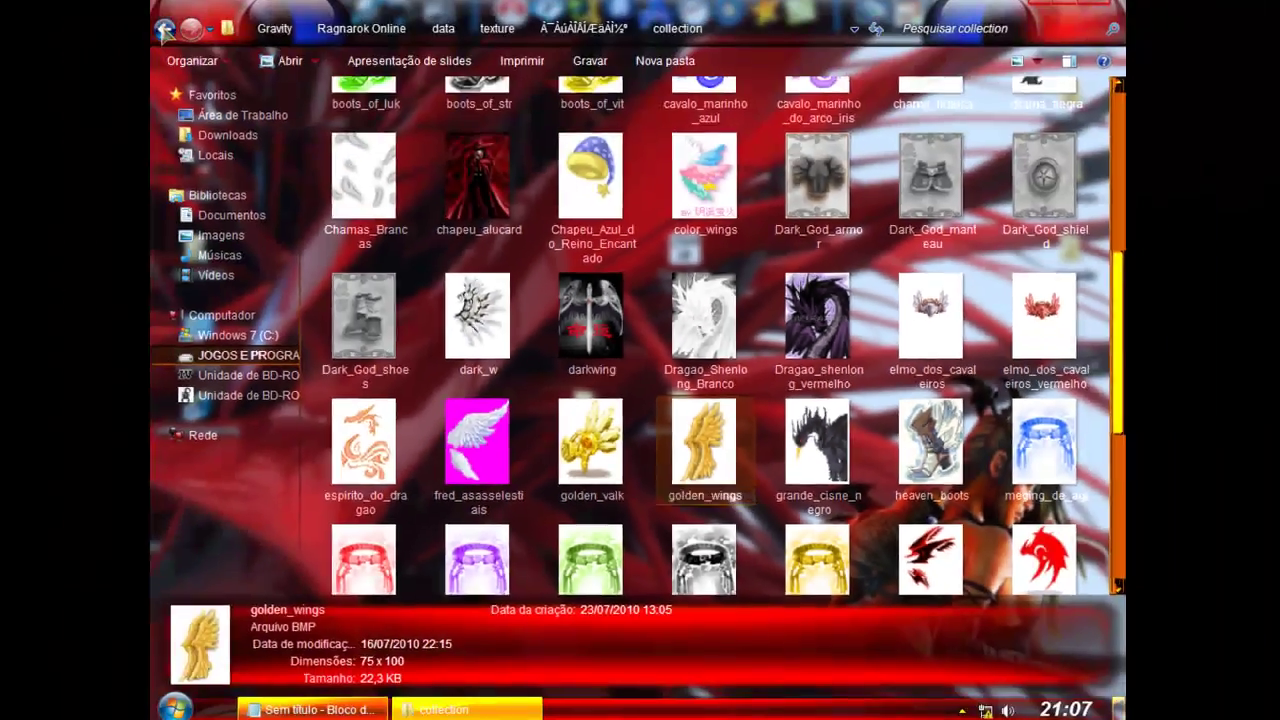
Step: Go back three folder levels to the client's data folder
{"action": "left_click", "coordinate": [174, 37]}
{"action": "left_click", "coordinate": [174, 37]}
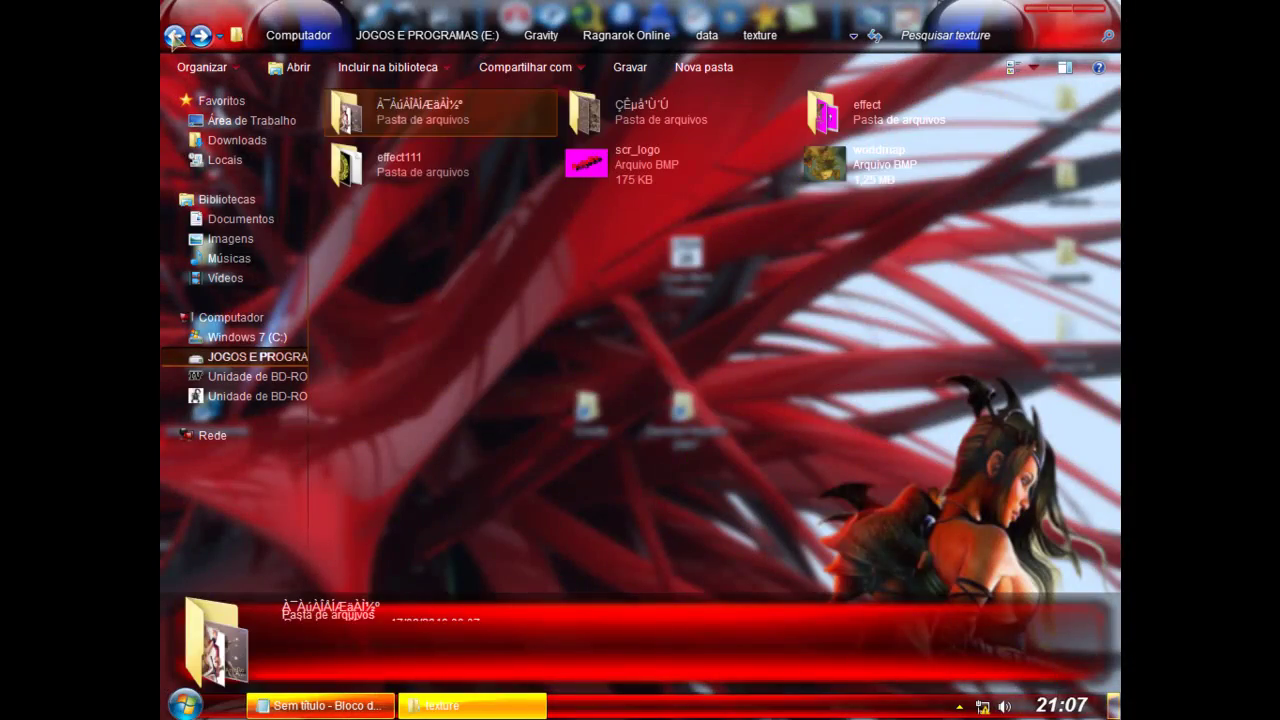
{"action": "left_click", "coordinate": [174, 37]}
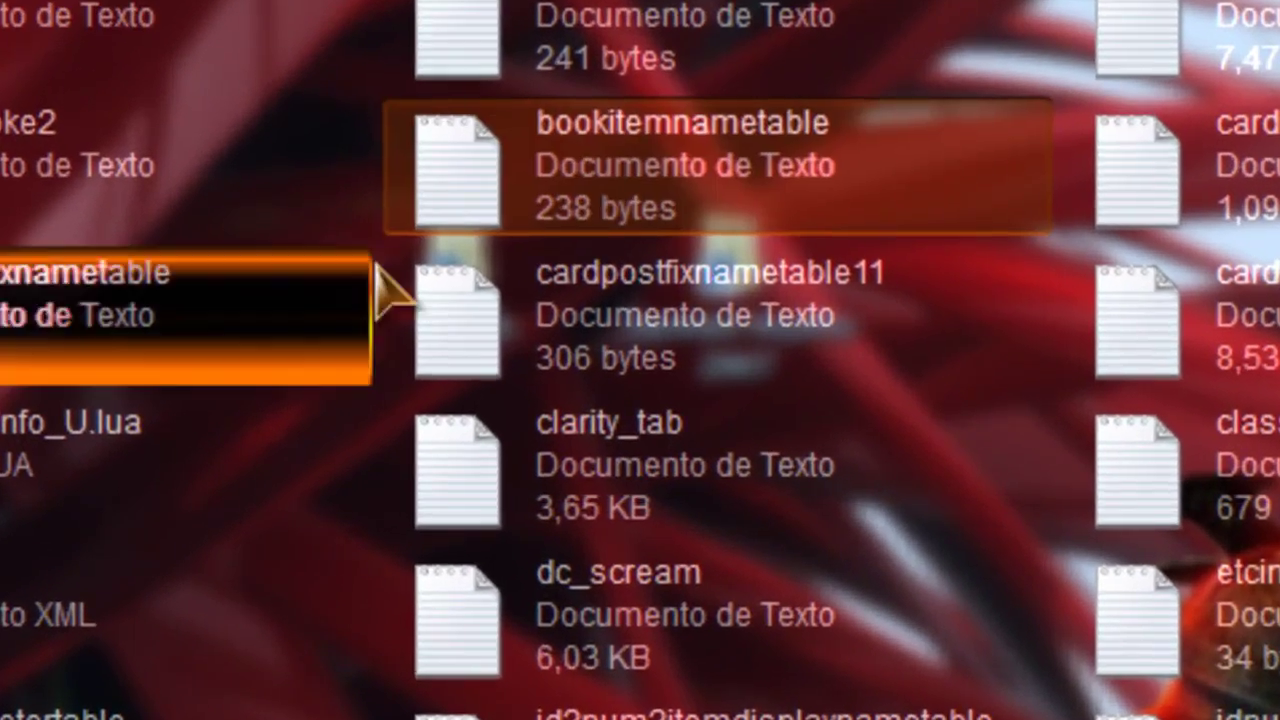
Step: Correct the last entry of clarity_tab to _golden_wings and save the file
{"action": "double_click", "coordinate": [611, 466]}
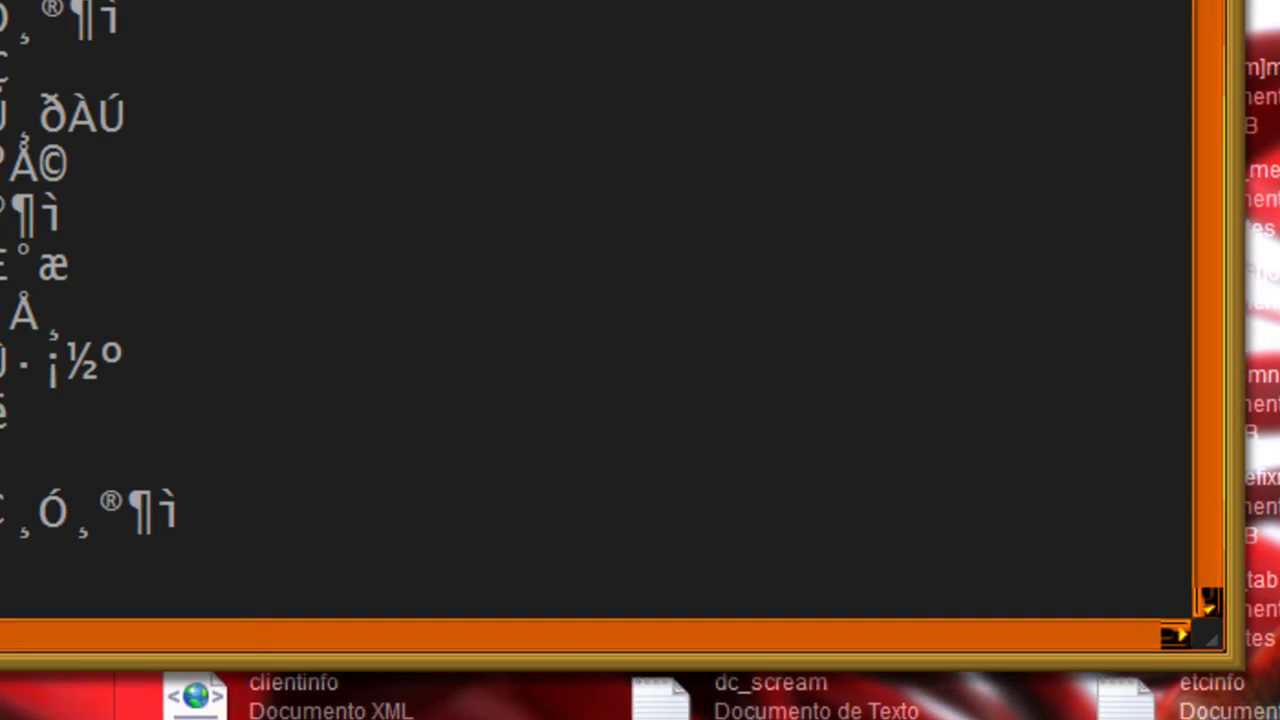
{"action": "scroll", "coordinate": [1177, 300], "scroll_direction": "down", "scroll_amount": 15}
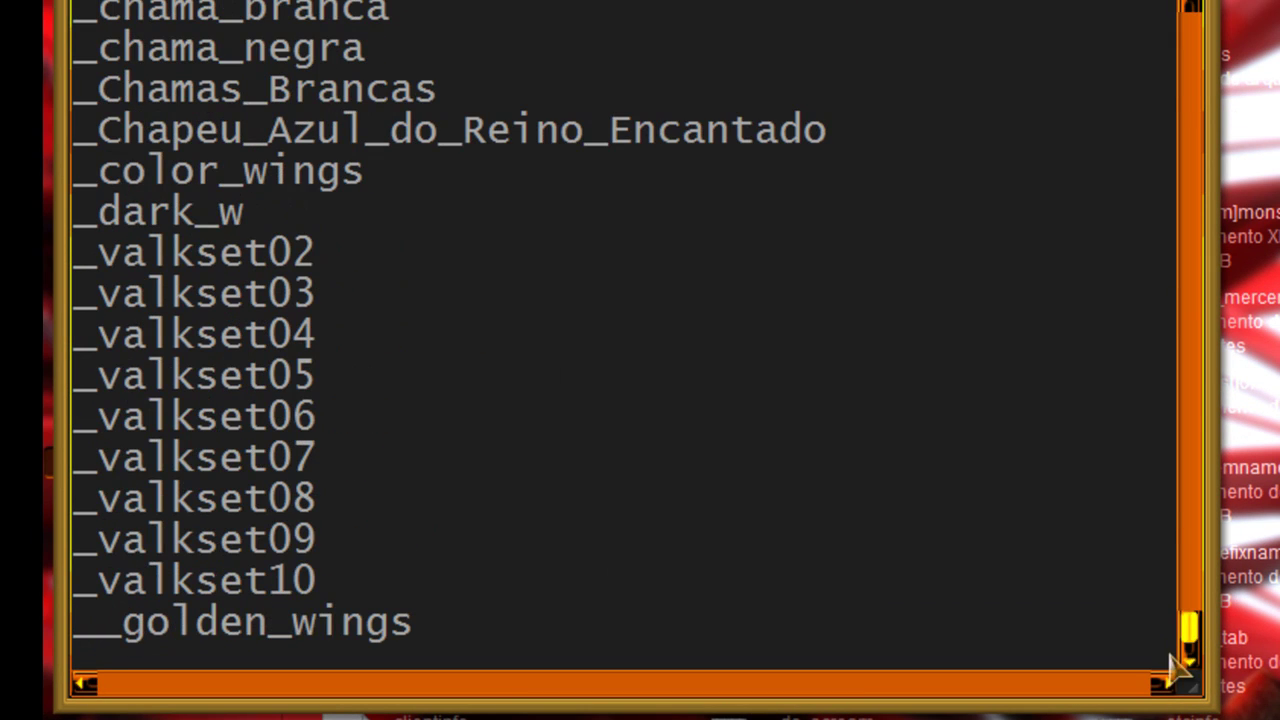
{"action": "left_click_drag", "start_coordinate": [403, 625], "coordinate": [50, 632]}
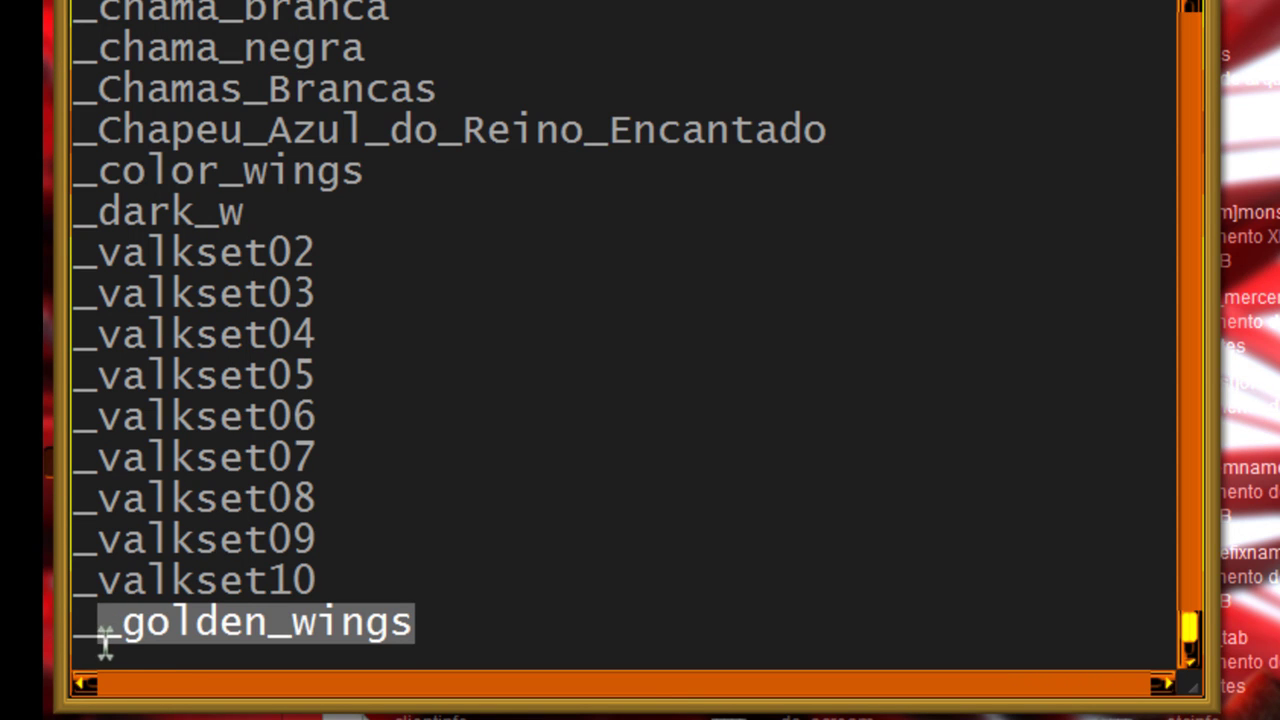
{"action": "key", "text": "BackSpace"}
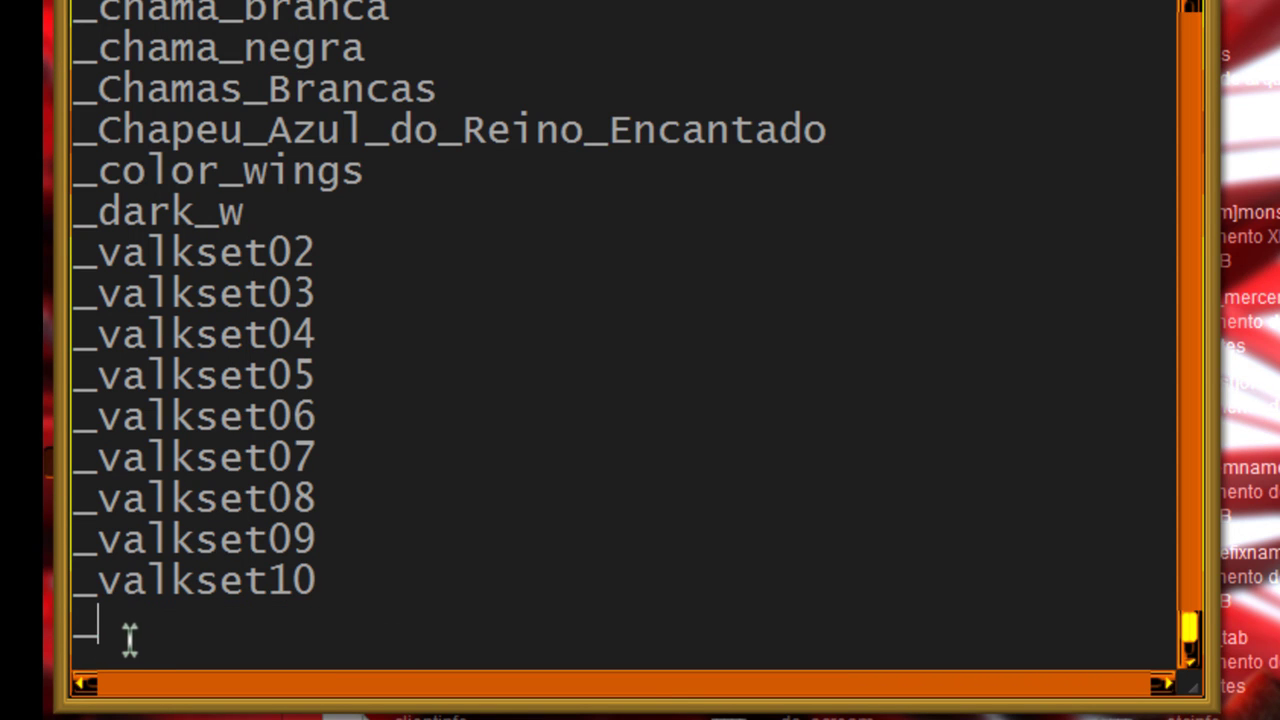
{"action": "key", "text": "alt+F4"}
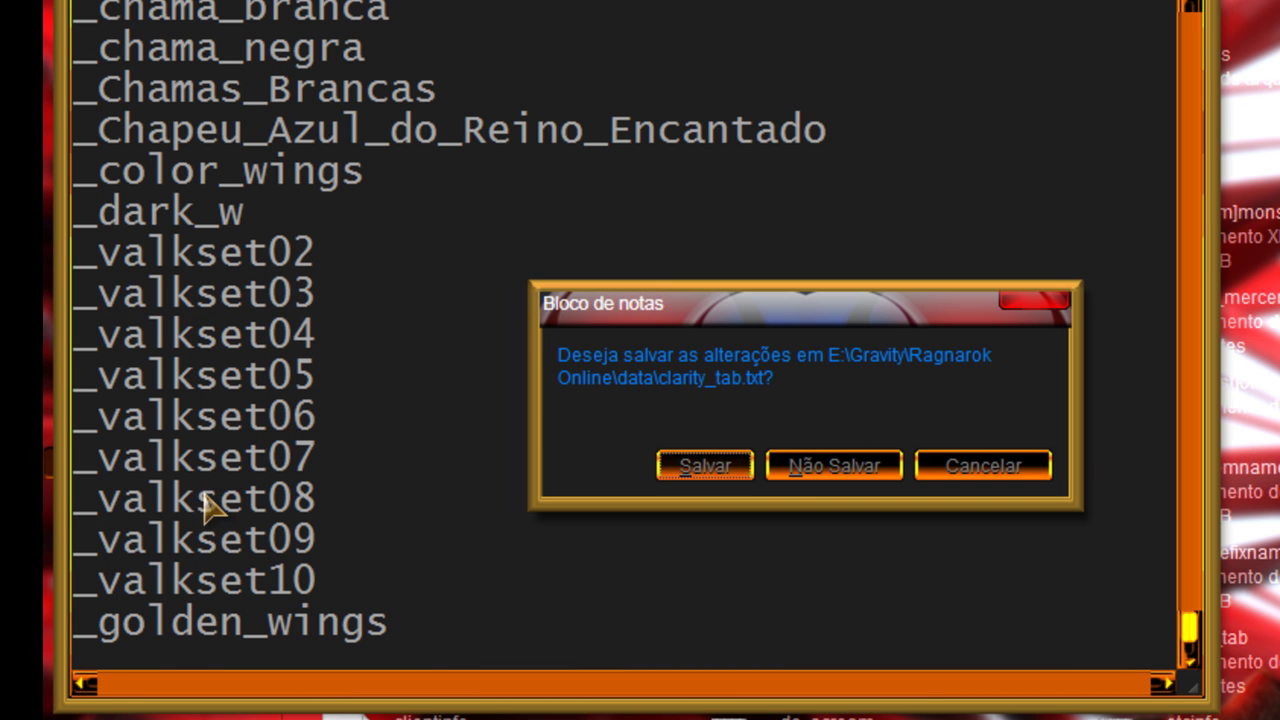
{"action": "left_click", "coordinate": [720, 465]}
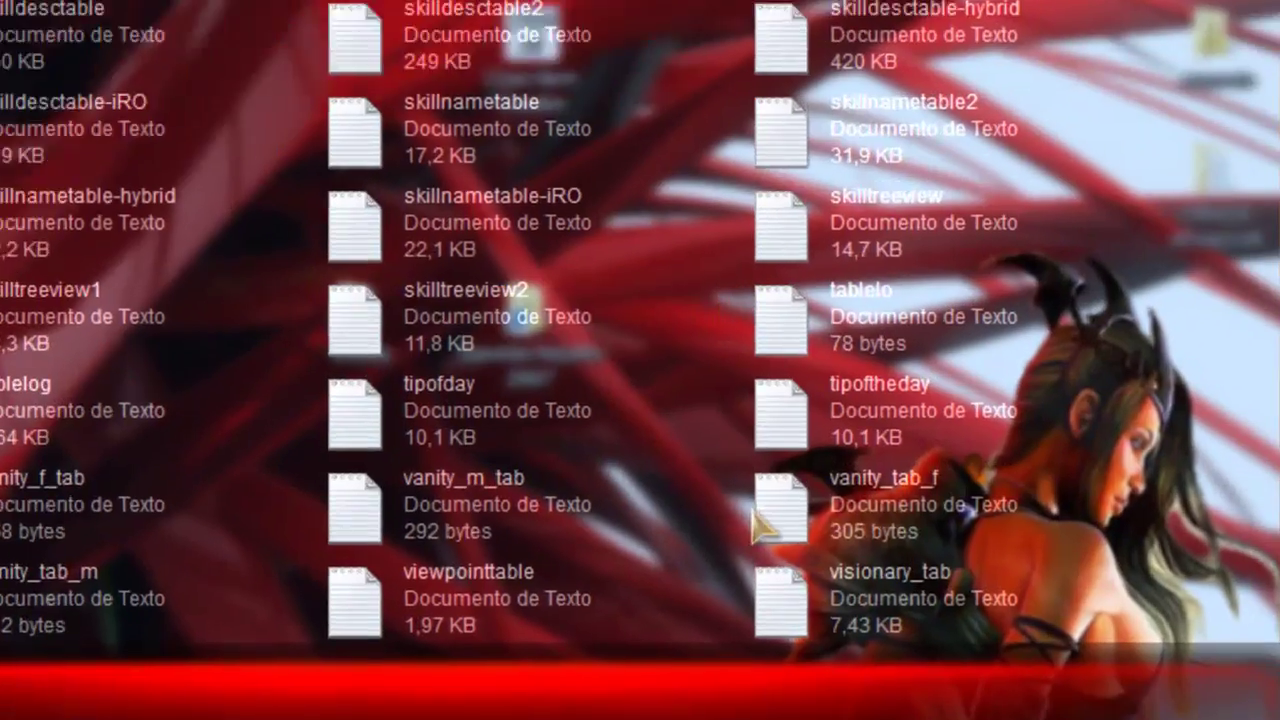
Step: Add an underscore before golden_wings in visionary_tab and save the file
{"action": "double_click", "coordinate": [848, 602]}
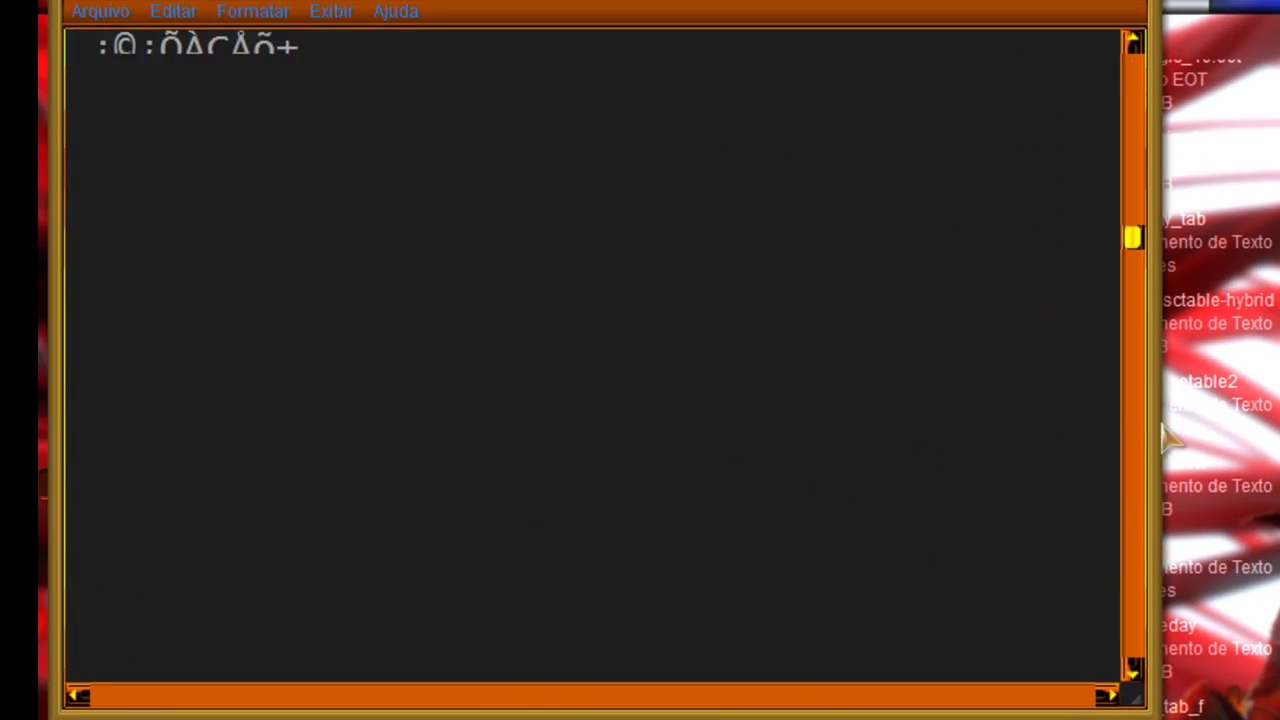
{"action": "left_click_drag", "start_coordinate": [1028, 107], "coordinate": [1051, 618]}
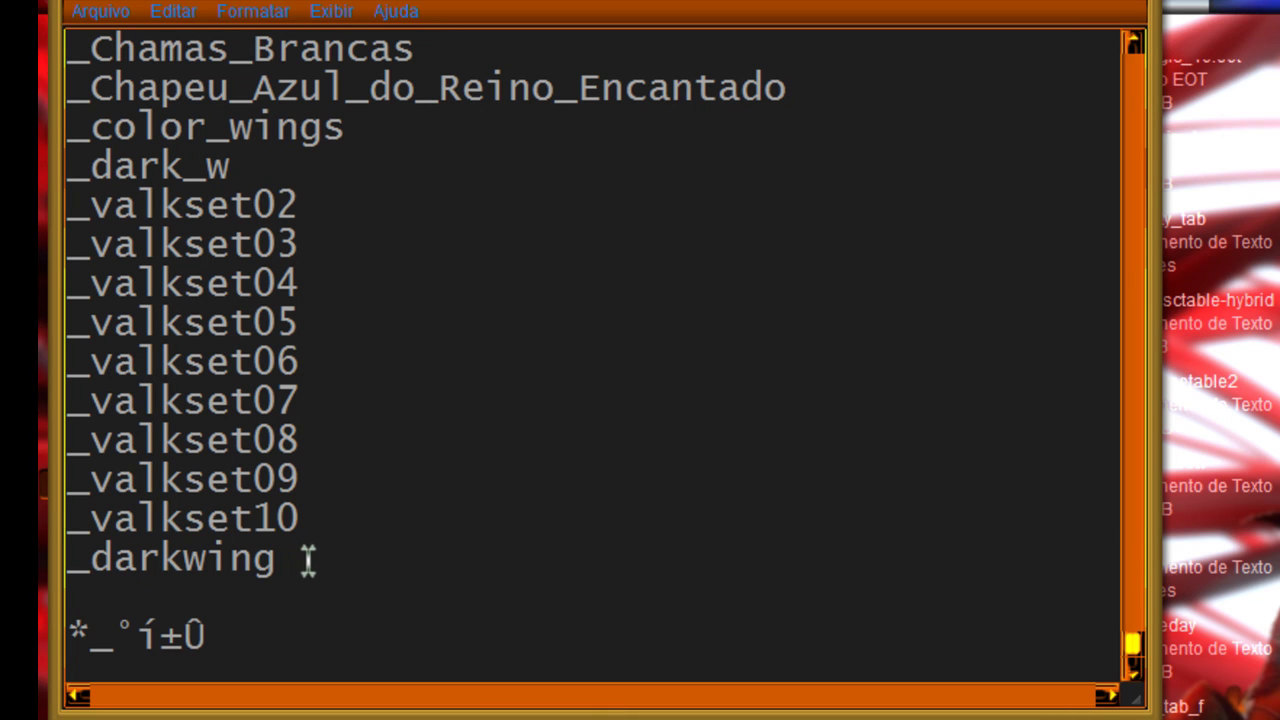
{"action": "left_click", "coordinate": [68, 597]}
{"action": "type", "text": "_"}
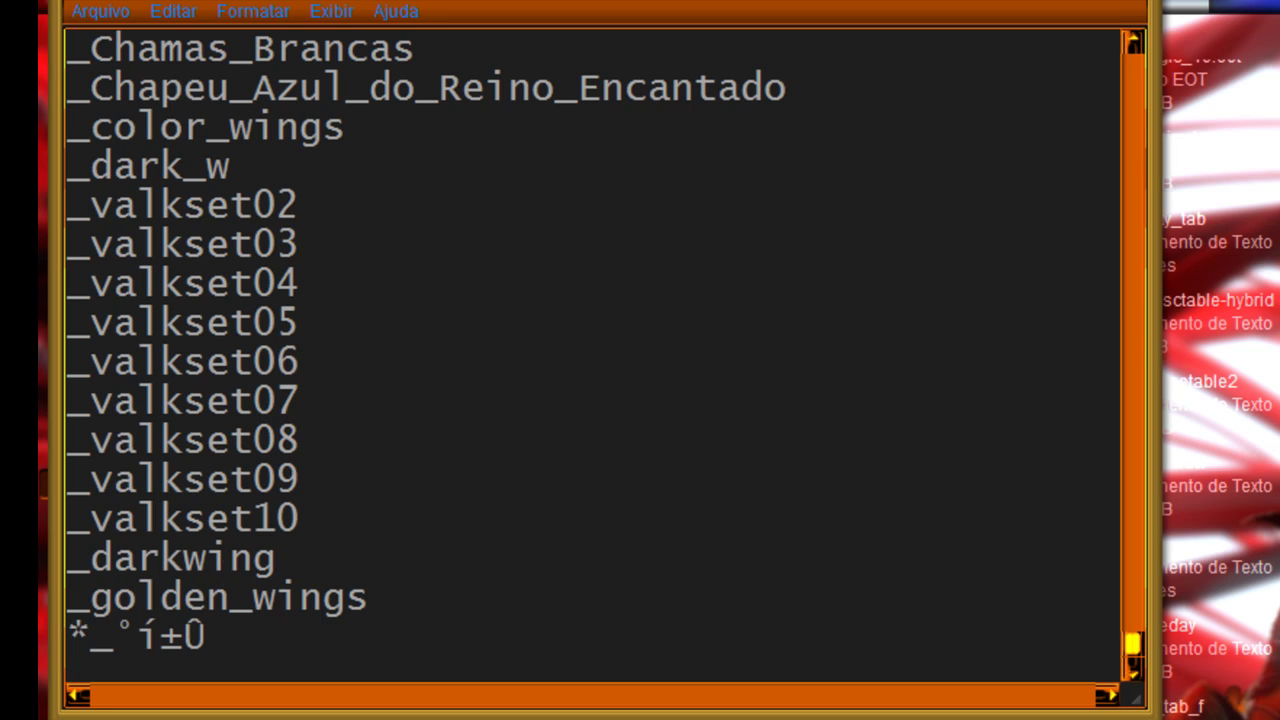
{"action": "key", "text": "alt+F4"}
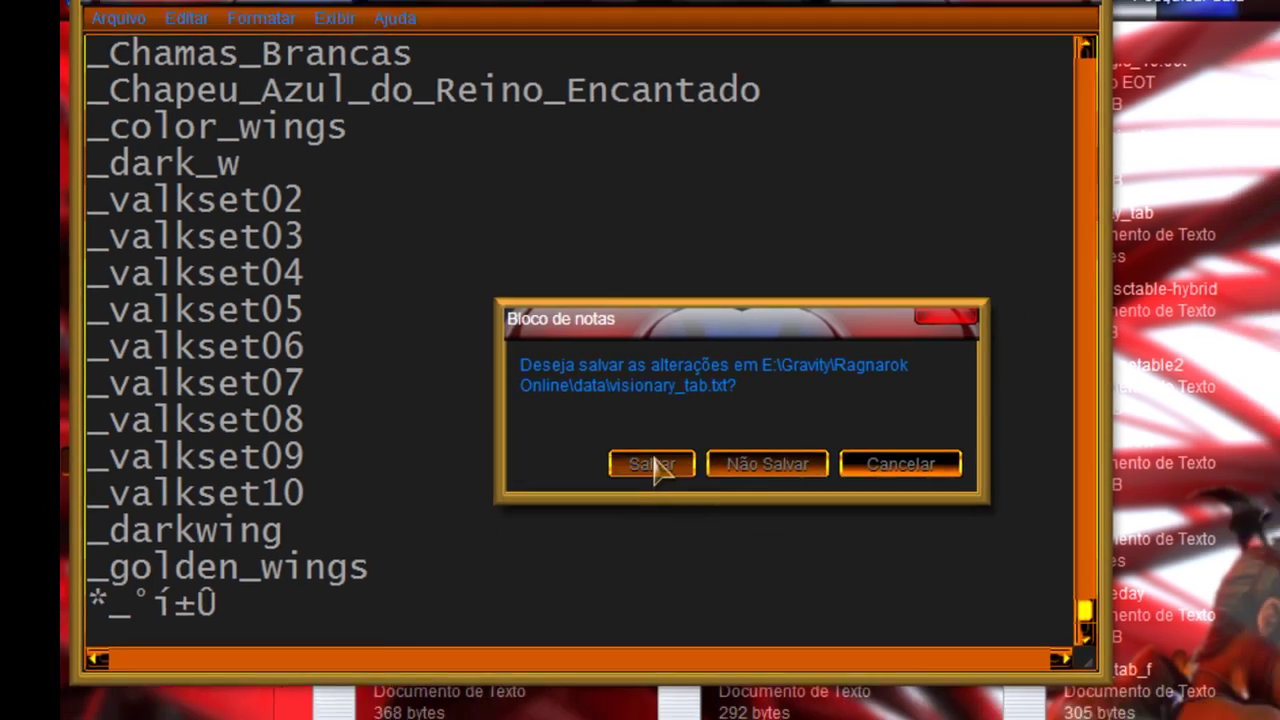
{"action": "left_click", "coordinate": [669, 486]}
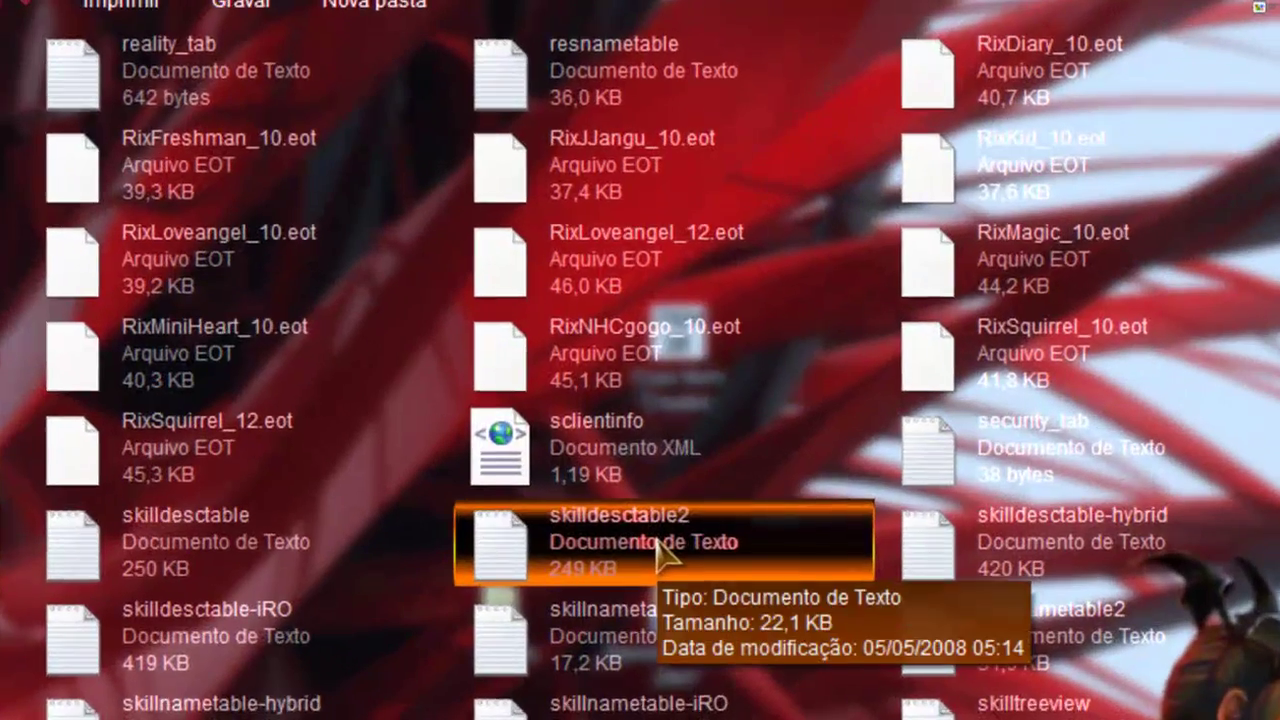
Step: Open num2itemresnametable and add a 20038#golden_wings# line after 20037#darkwing#
{"action": "scroll", "coordinate": [658, 548], "scroll_direction": "up", "scroll_amount": 3}
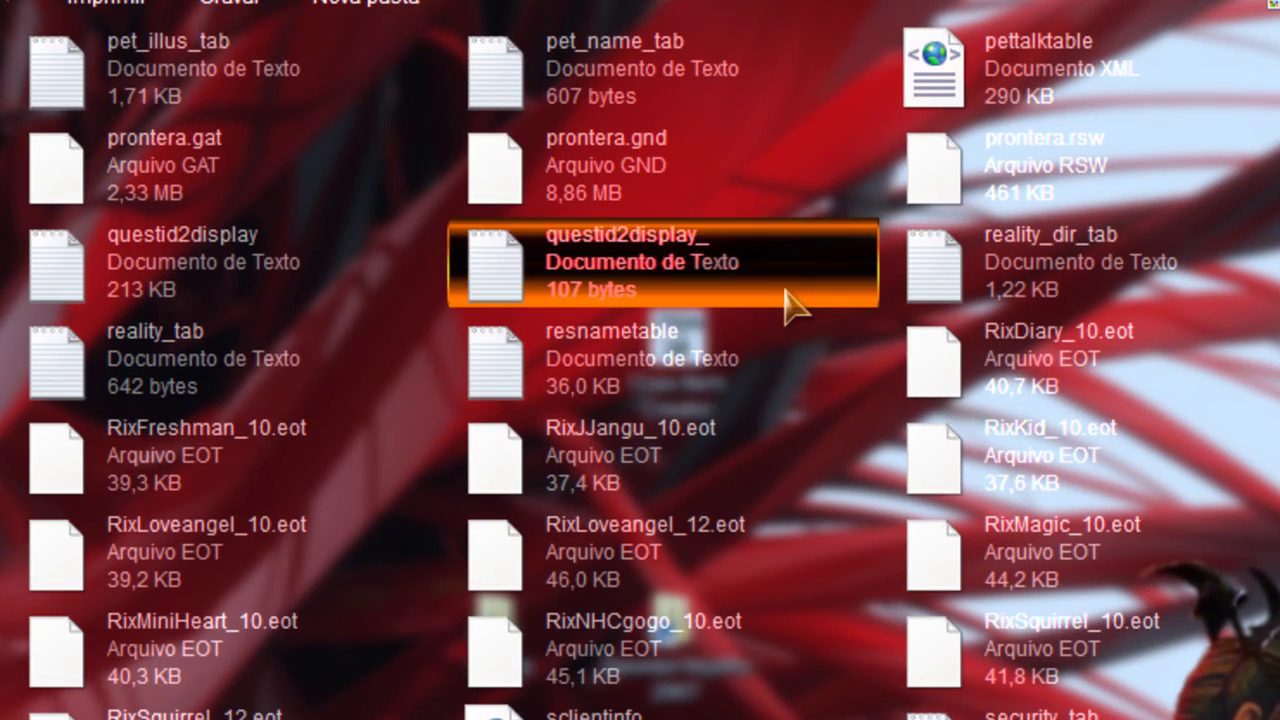
{"action": "scroll", "coordinate": [790, 305], "scroll_direction": "up", "scroll_amount": 3}
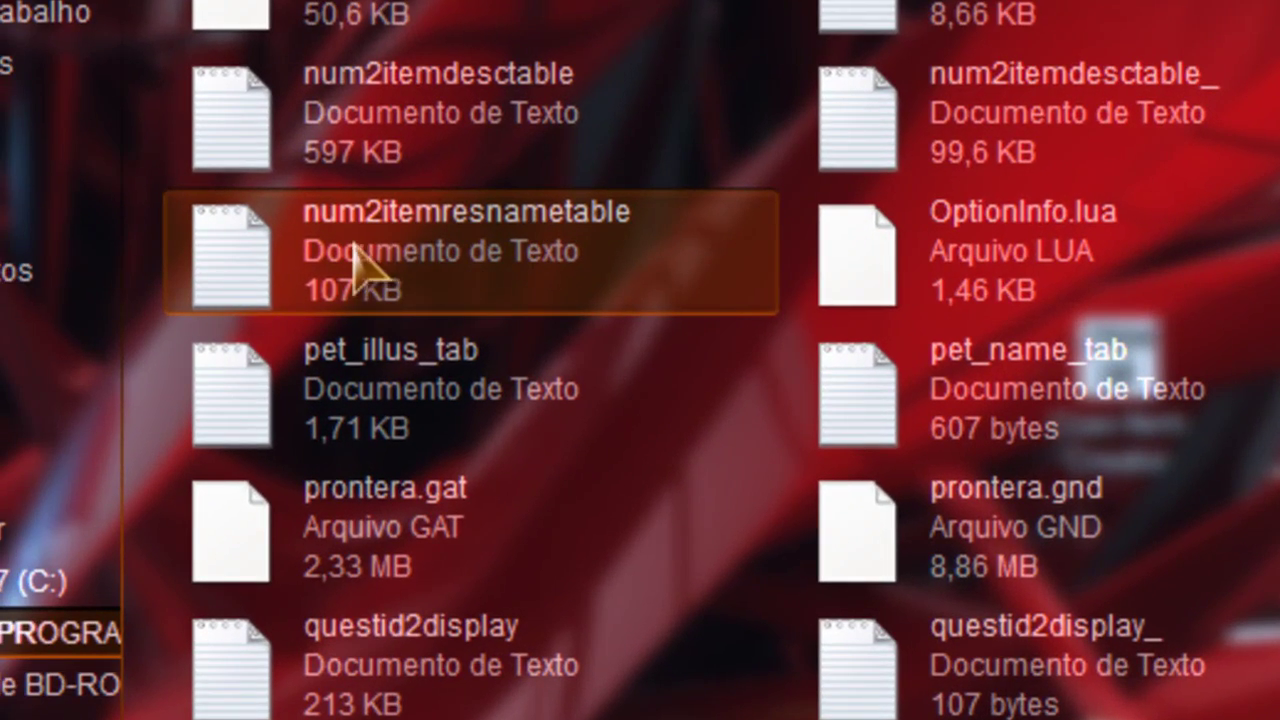
{"action": "left_click", "coordinate": [142, 260]}
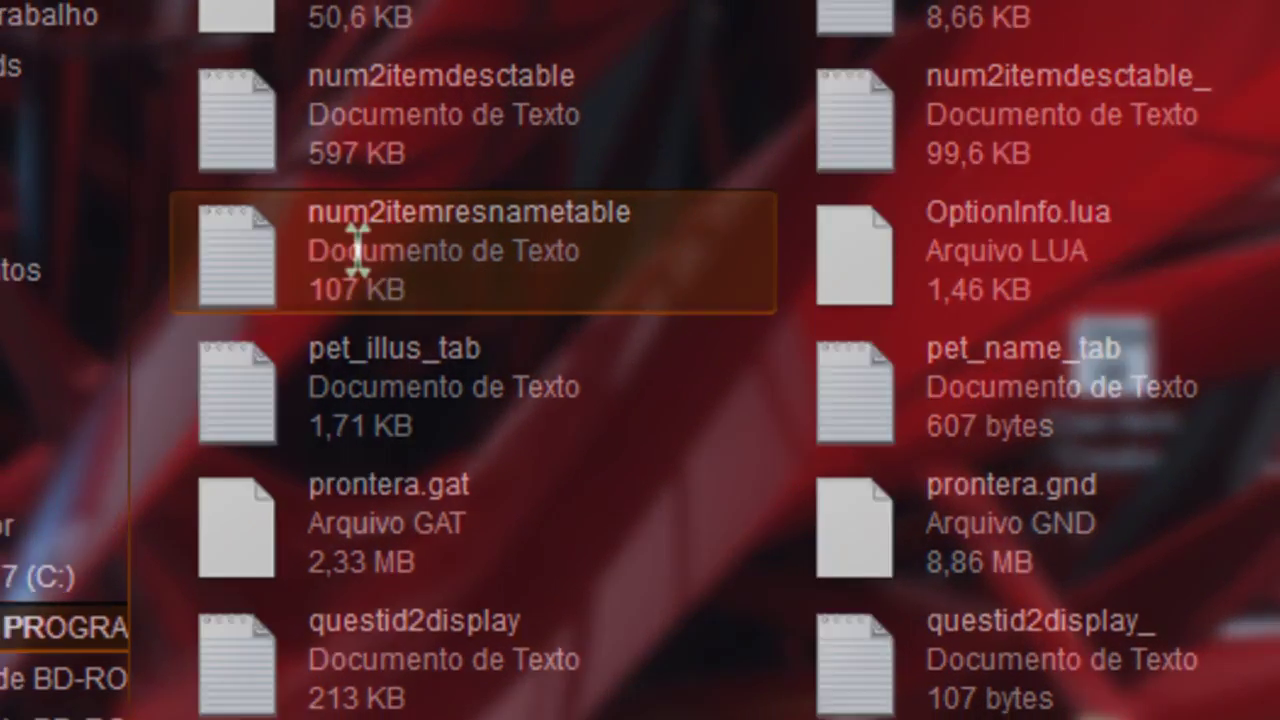
{"action": "double_click", "coordinate": [358, 245]}
{"action": "left_click_drag", "start_coordinate": [1238, 45], "coordinate": [1238, 675]}
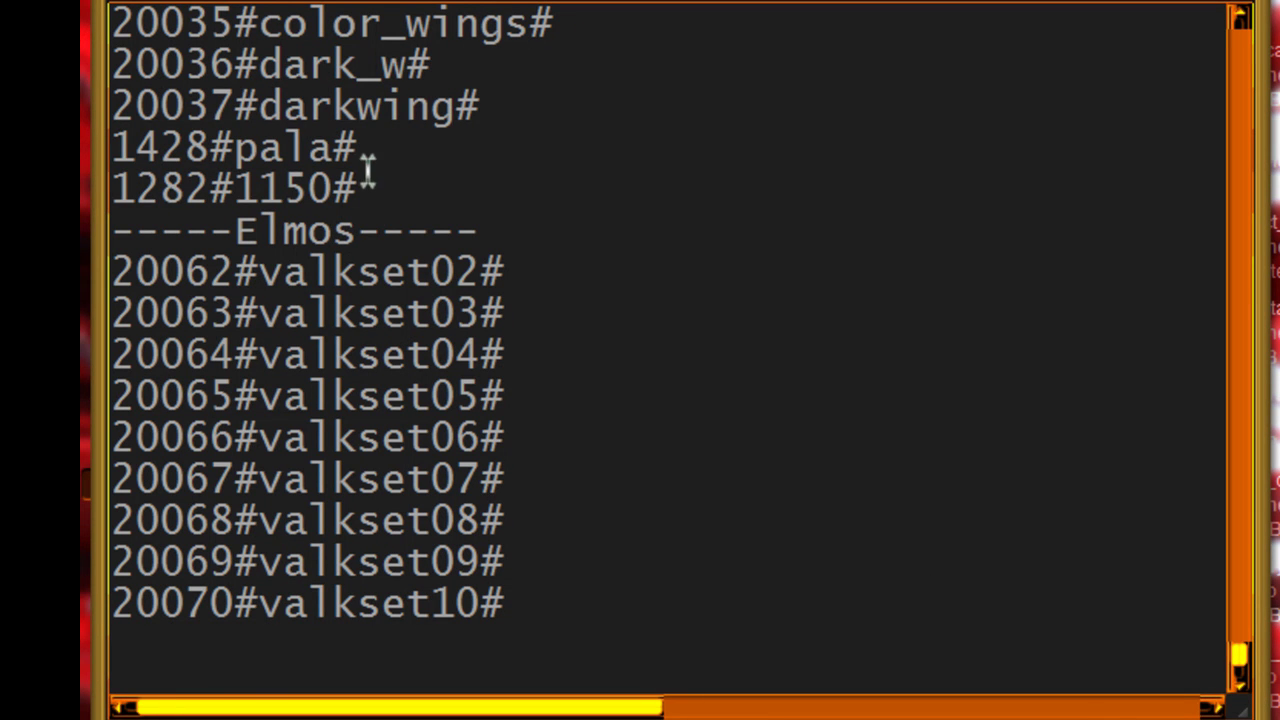
{"action": "key", "text": "Return"}
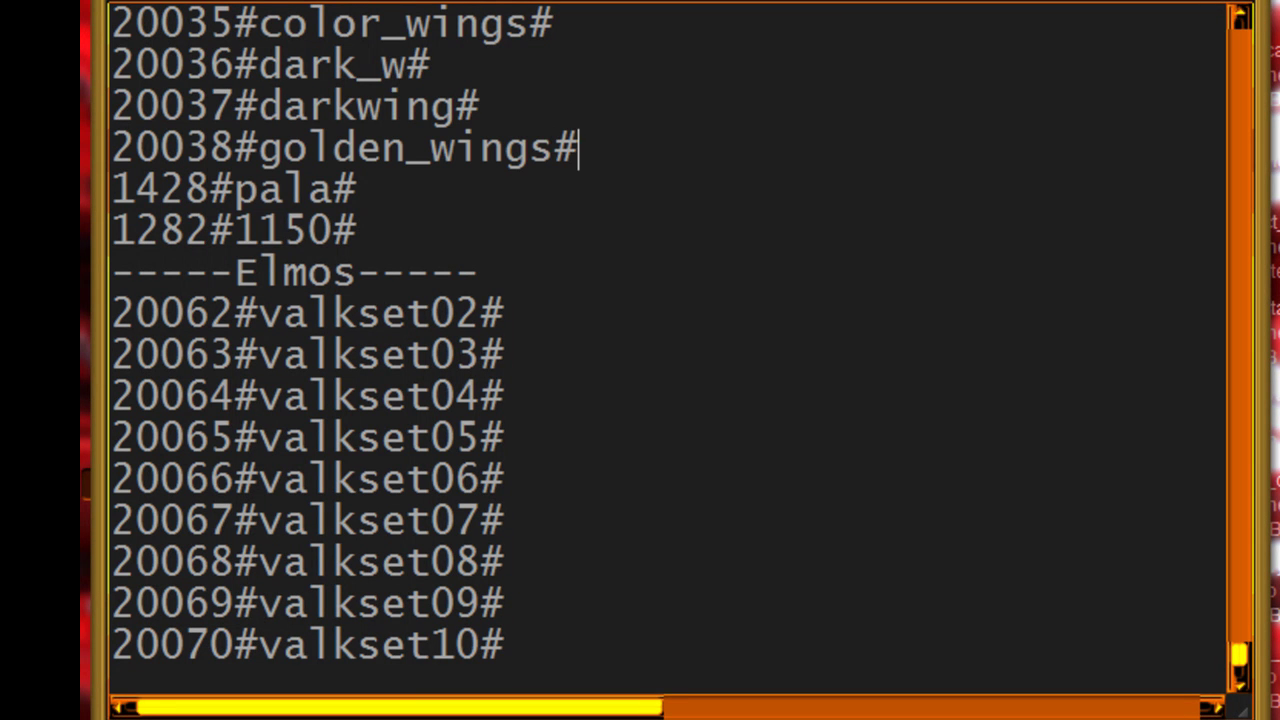
Step: Copy the 20038#golden_wings# line and save num2itemresnametable
{"action": "left_click_drag", "start_coordinate": [597, 146], "coordinate": [167, 155]}
{"action": "right_click", "coordinate": [167, 142]}
{"action": "left_click", "coordinate": [230, 243]}
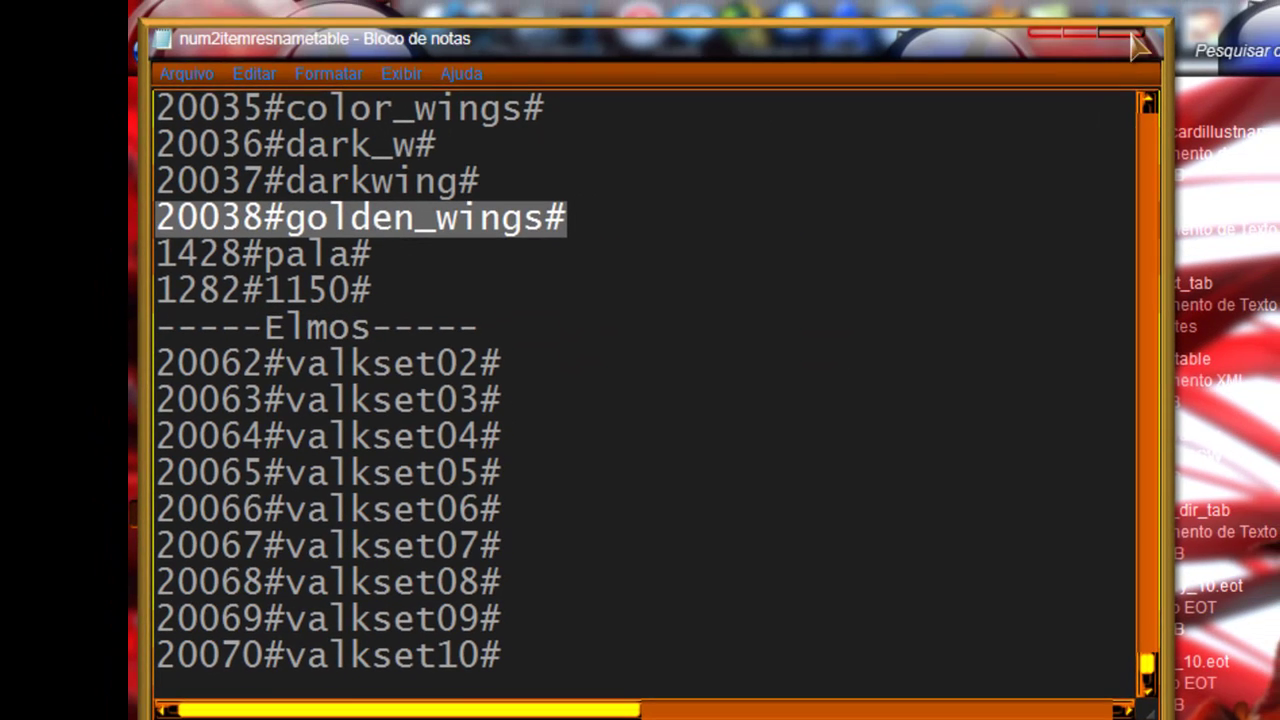
{"action": "left_click", "coordinate": [1128, 32]}
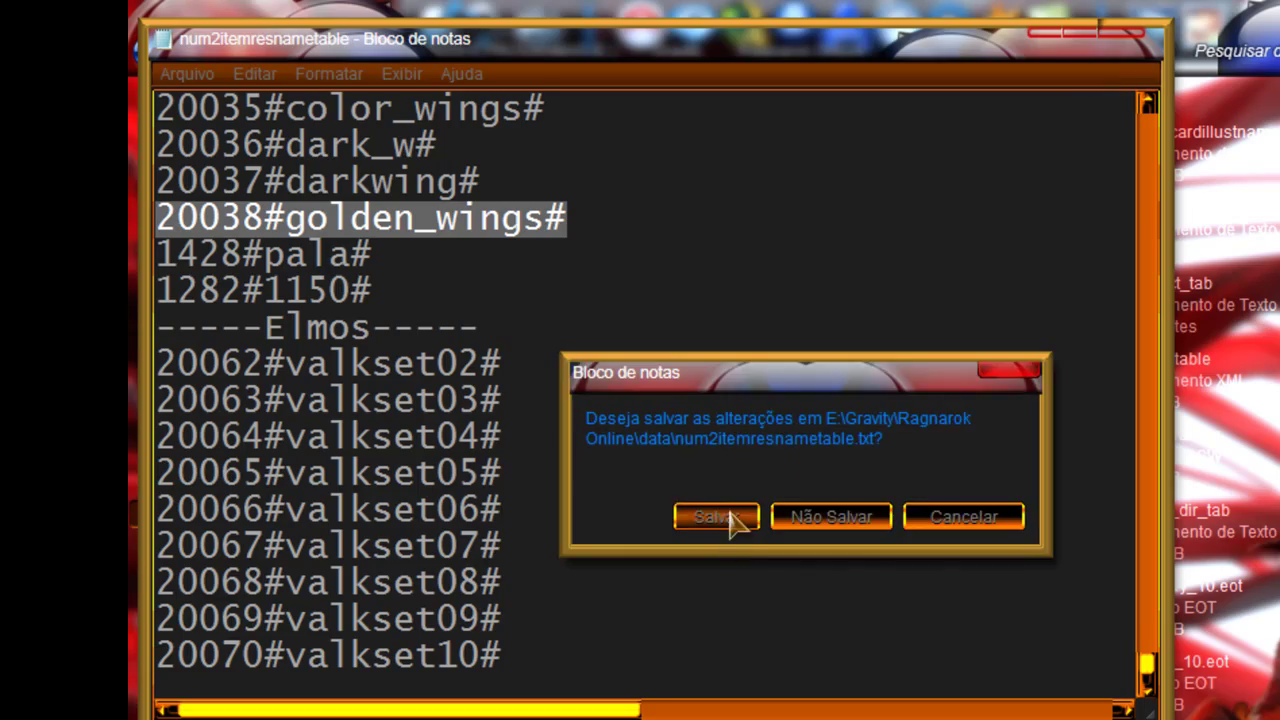
{"action": "left_click", "coordinate": [731, 516]}
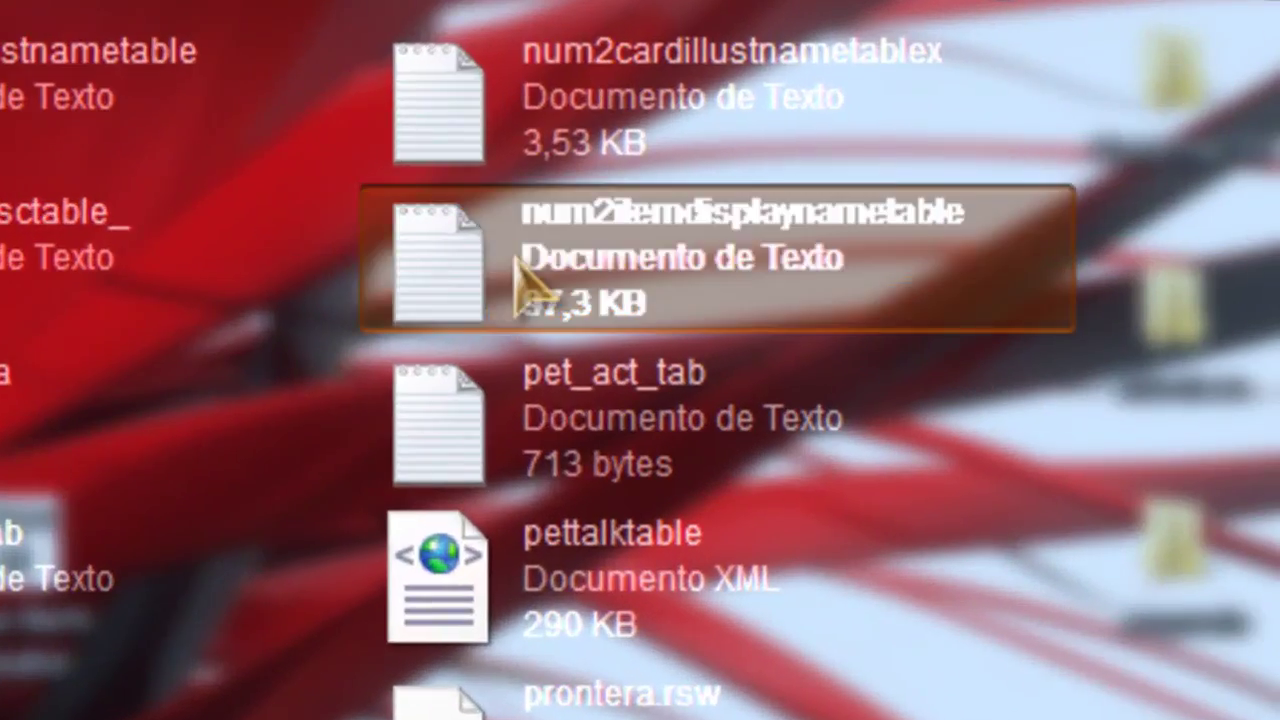
Step: In num2itemdisplaynametable, paste 20038#golden_wings# on a new line after 20037#darkwing#
{"action": "double_click", "coordinate": [520, 285]}
{"action": "left_click_drag", "start_coordinate": [990, 100], "coordinate": [1035, 680]}
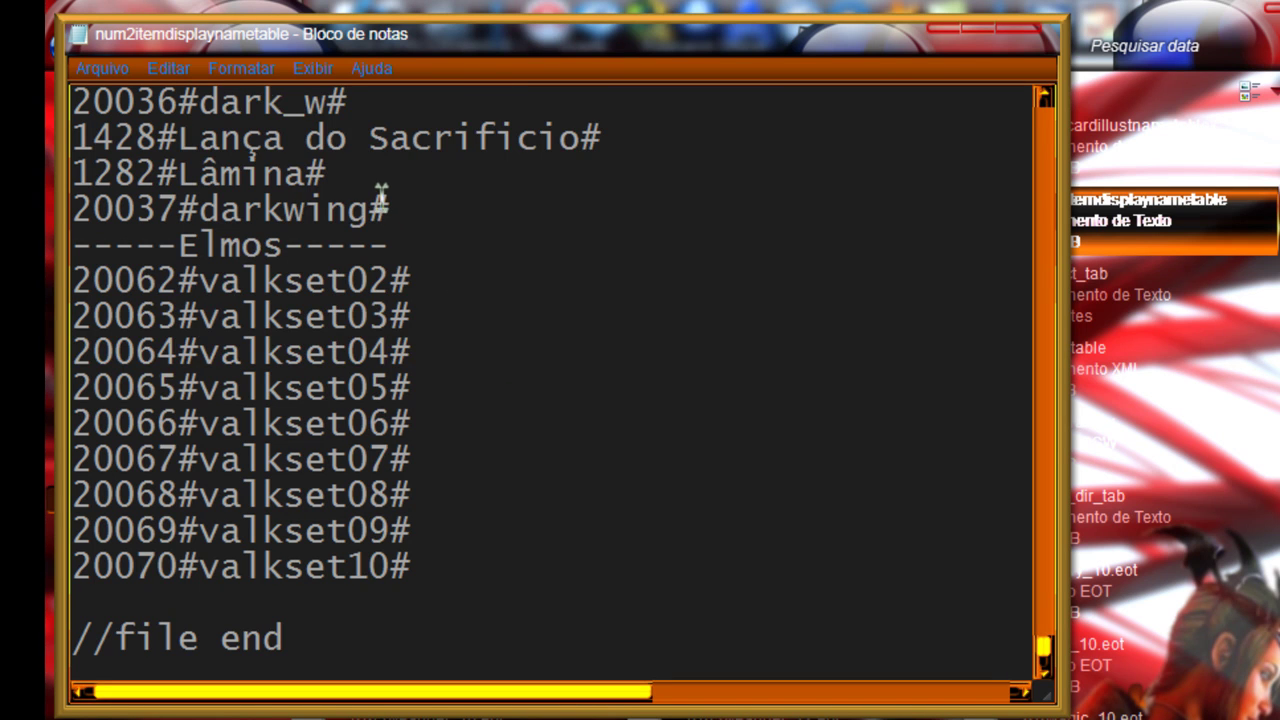
{"action": "scroll", "coordinate": [375, 200], "scroll_direction": "up", "scroll_amount": 1}
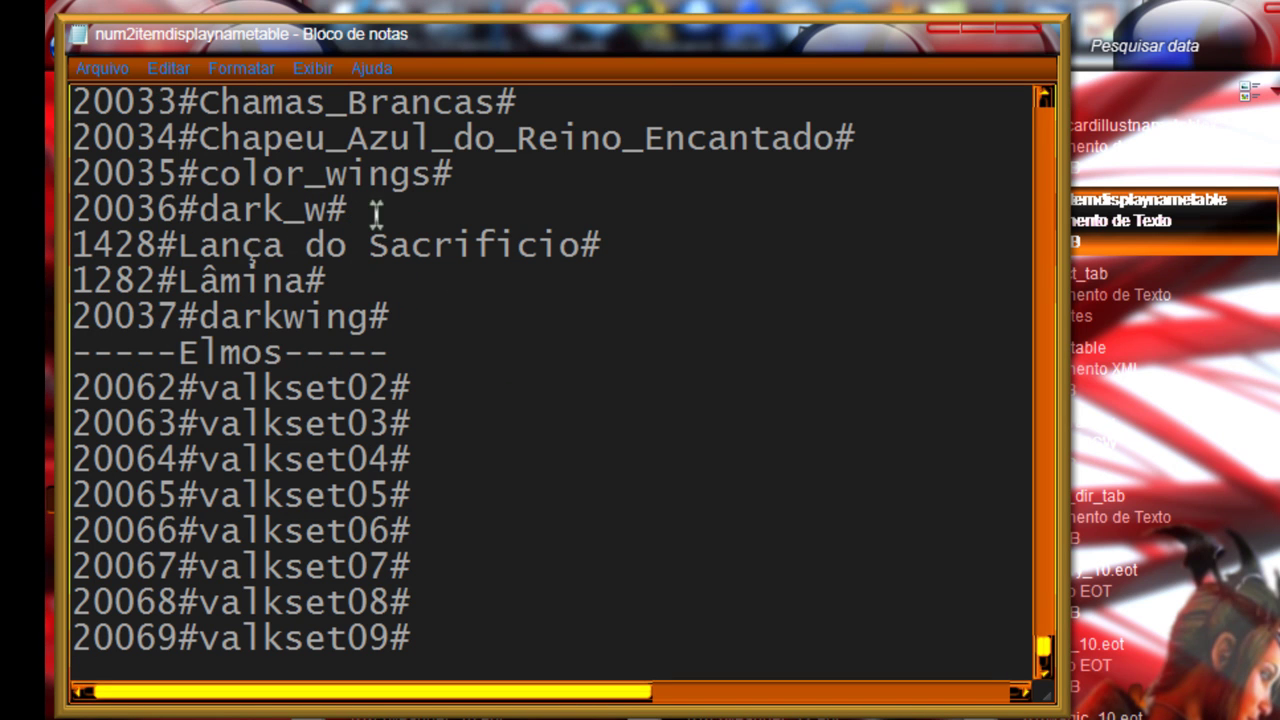
{"action": "left_click_drag", "start_coordinate": [630, 242], "coordinate": [136, 250]}
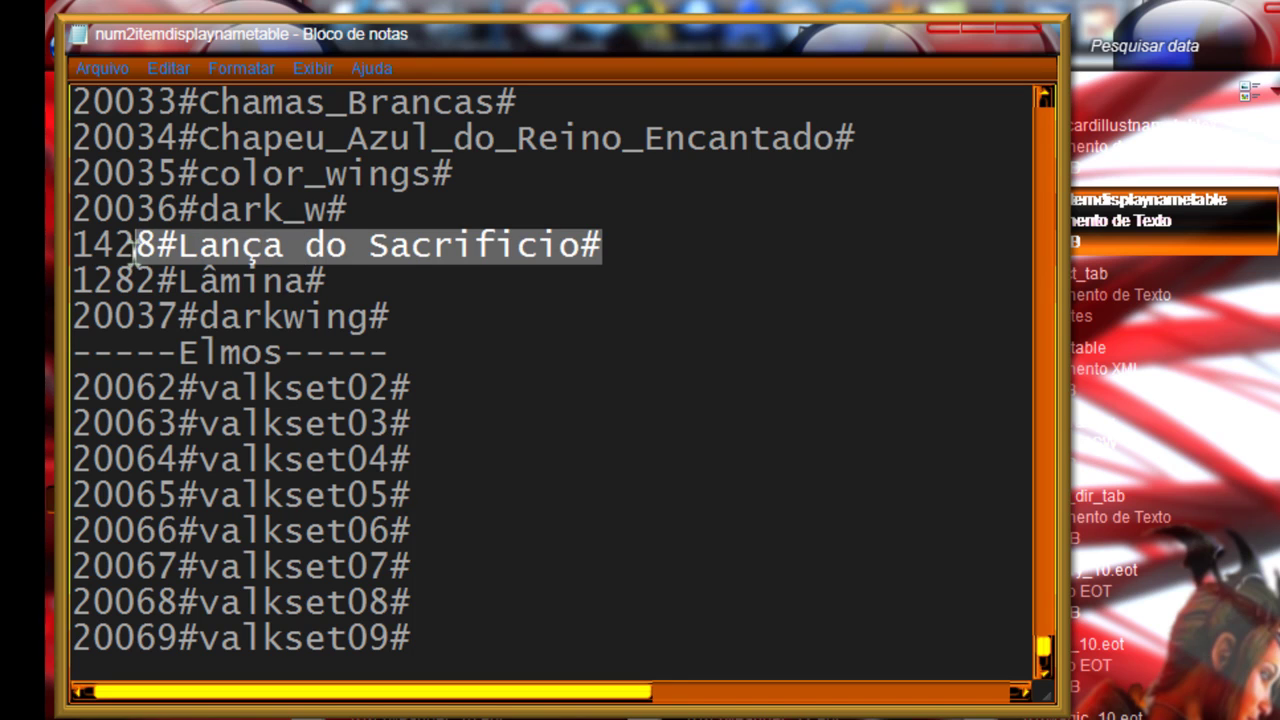
{"action": "left_click", "coordinate": [359, 281]}
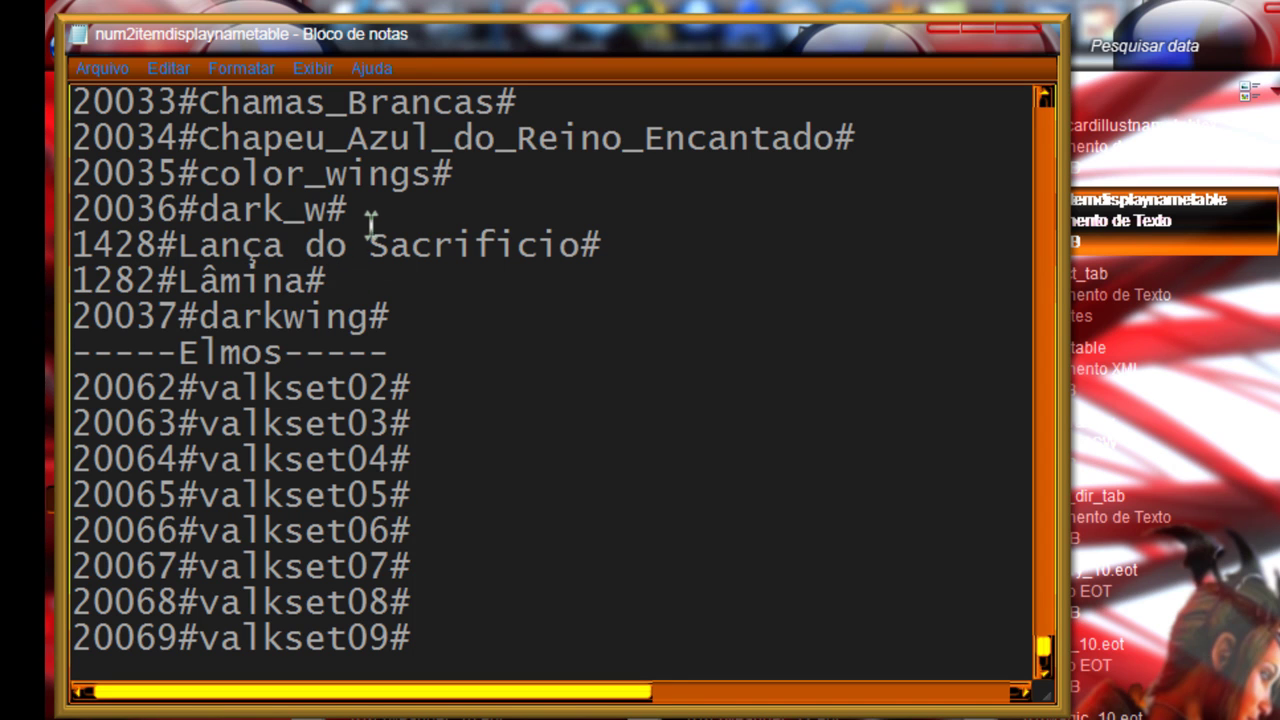
{"action": "key", "text": "Return"}
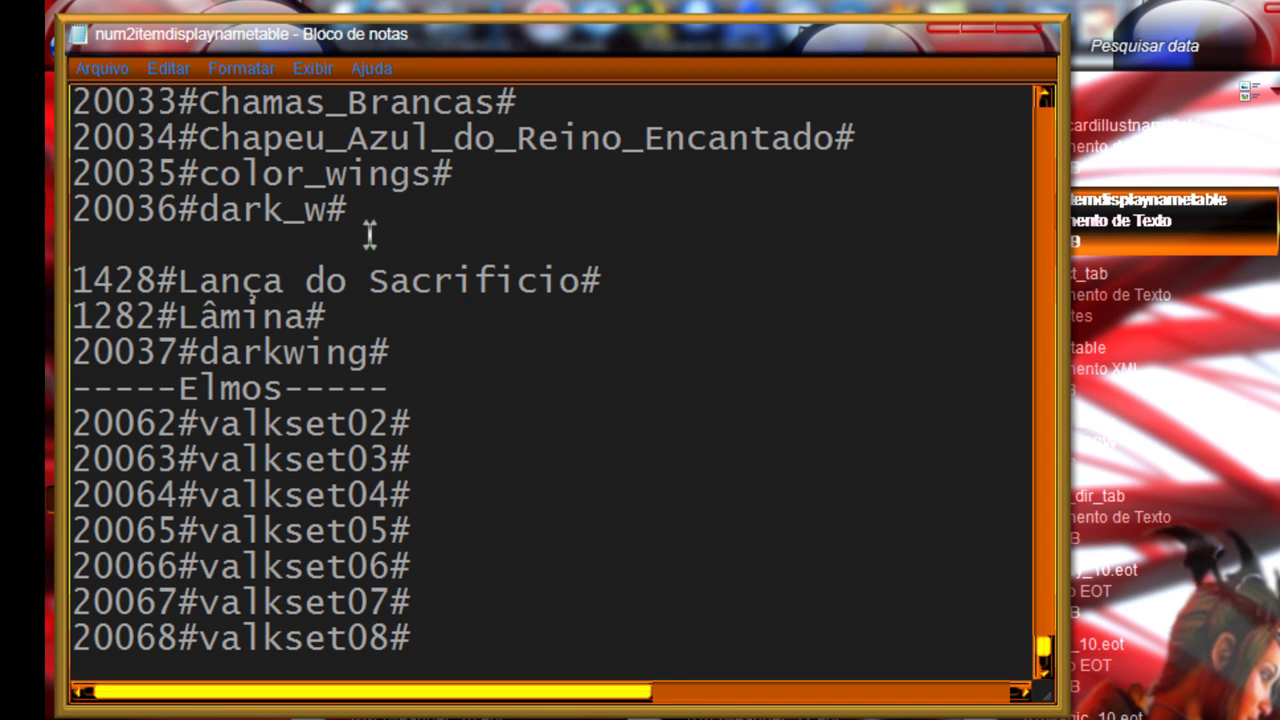
{"action": "key", "text": "ctrl+v"}
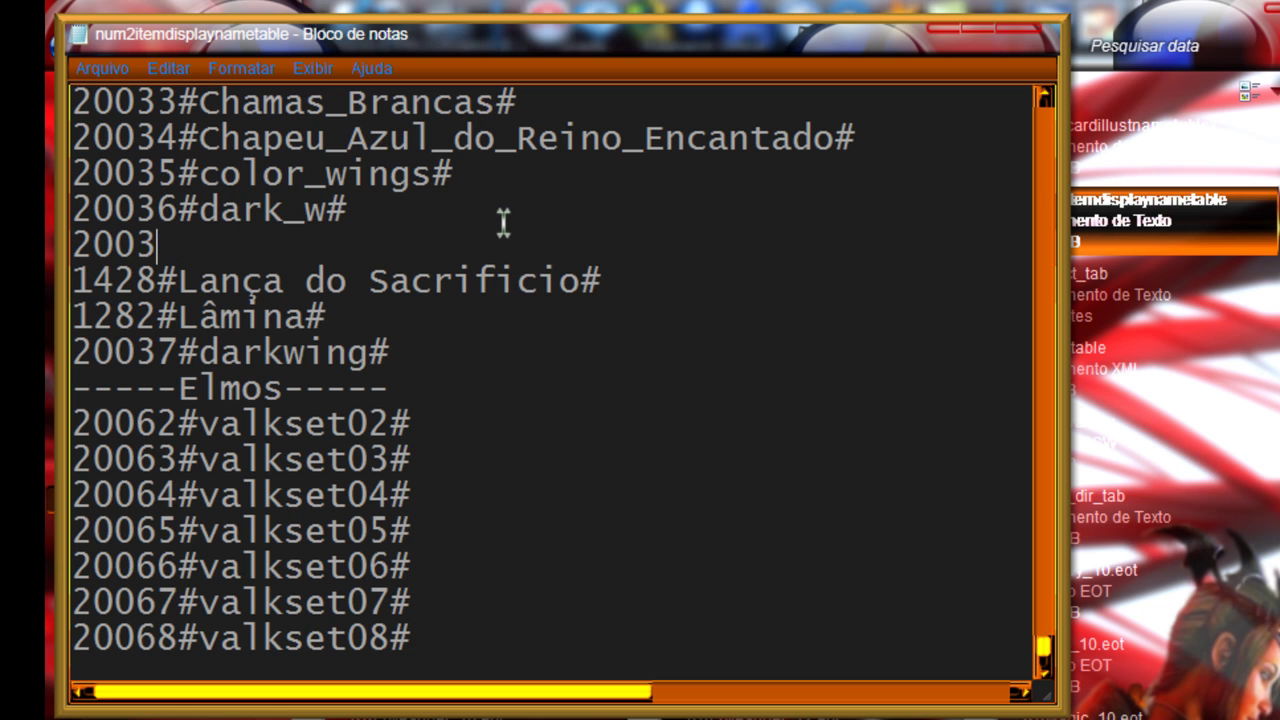
Step: Tidy the stray line, then save and close num2itemdisplaynametable
{"action": "key", "text": "BackSpace"}
{"action": "key", "text": "BackSpace"}
{"action": "key", "text": "BackSpace"}
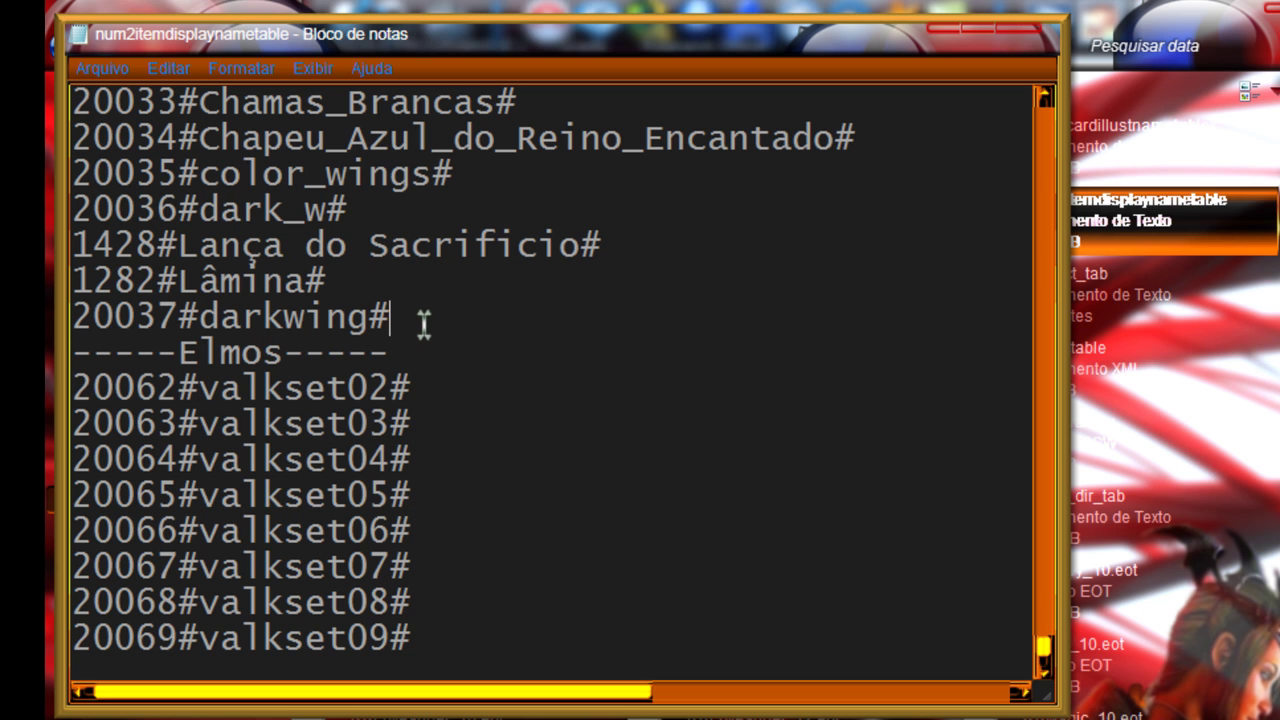
{"action": "key", "text": "Return"}
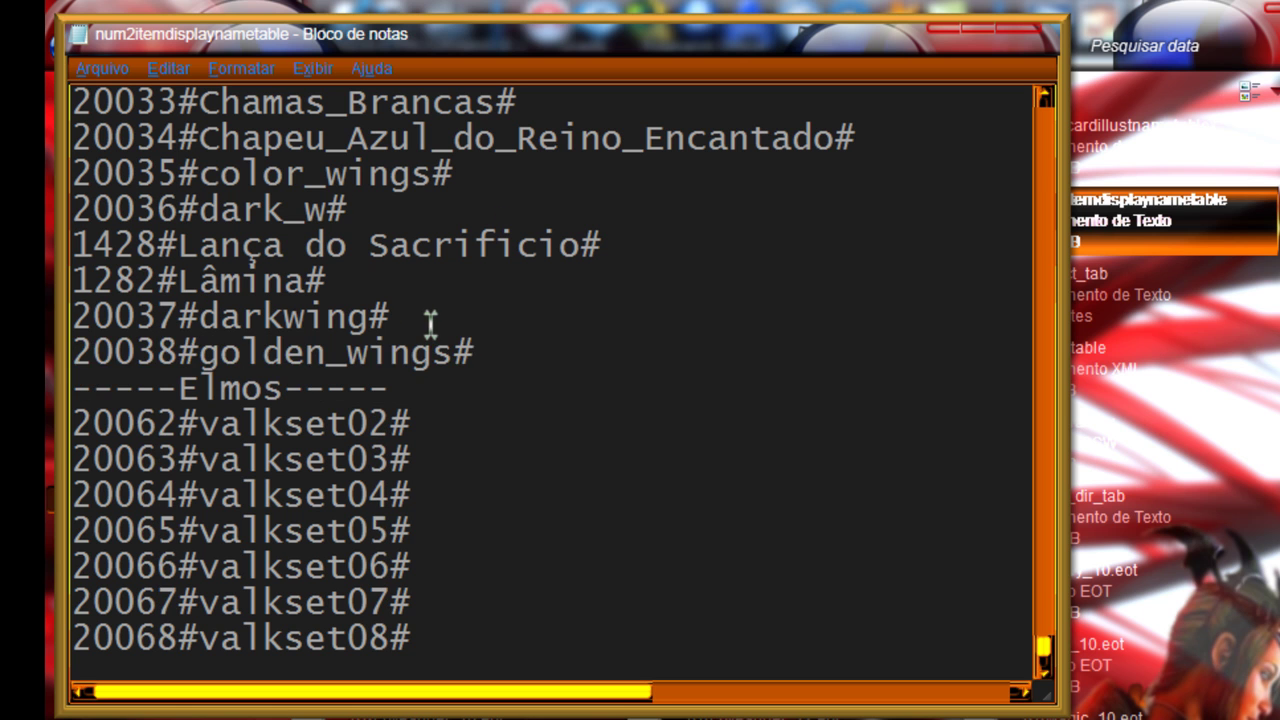
{"action": "key", "text": "alt+F4"}
{"action": "key", "text": "Return"}
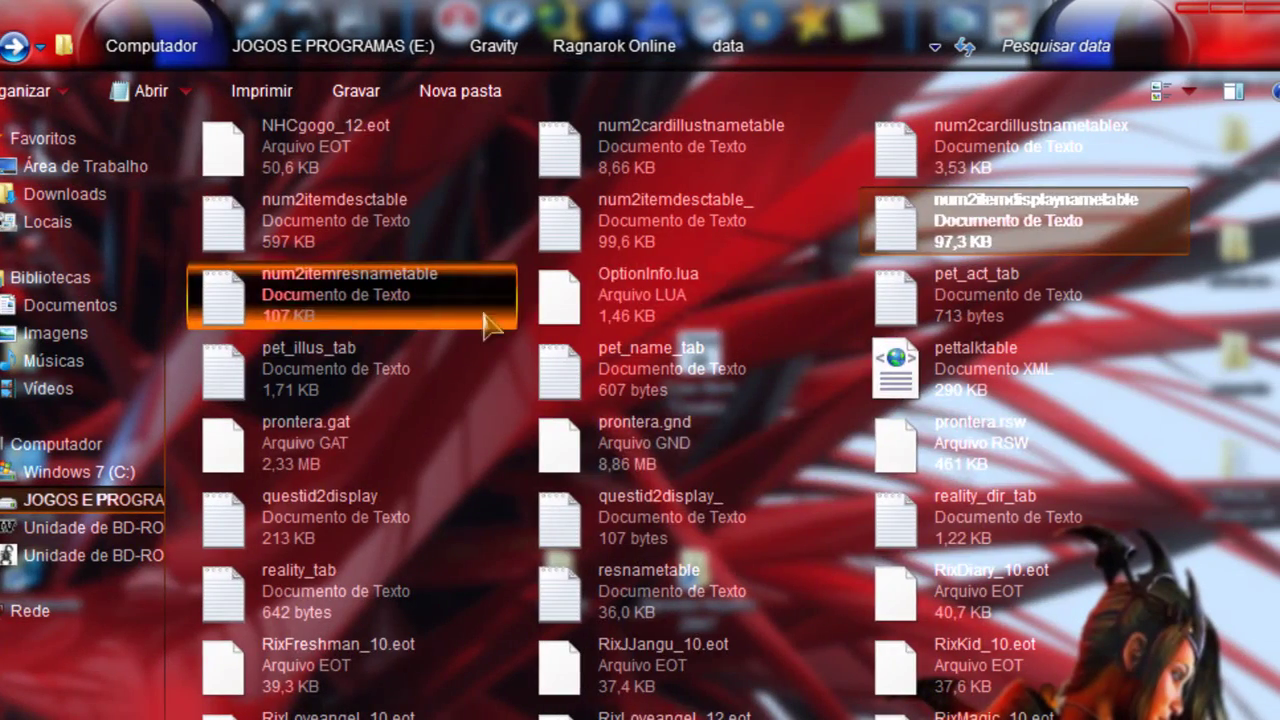
Step: Open idnum2itemresnametable and add the 20038#golden_wings# line after 20037#darkwing#
{"action": "scroll", "coordinate": [690, 450], "scroll_direction": "up", "scroll_amount": 4}
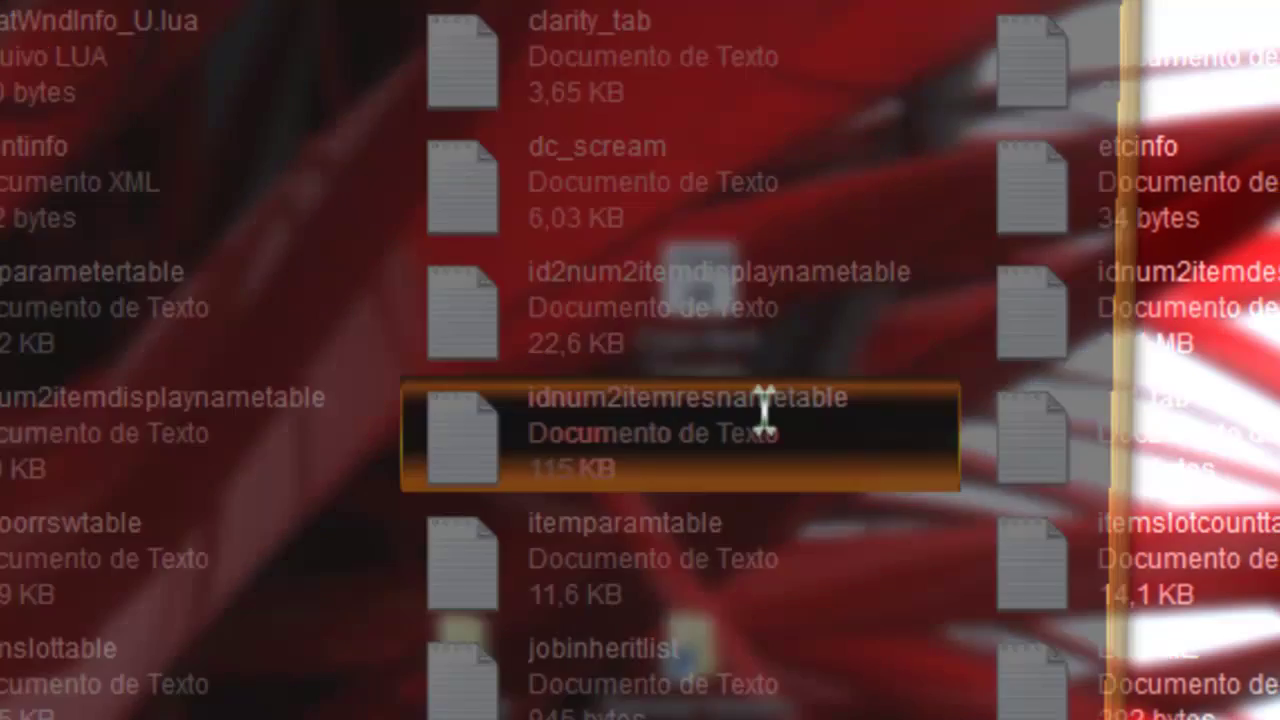
{"action": "double_click", "coordinate": [763, 410]}
{"action": "scroll", "coordinate": [1128, 423], "scroll_direction": "down", "scroll_amount": 20}
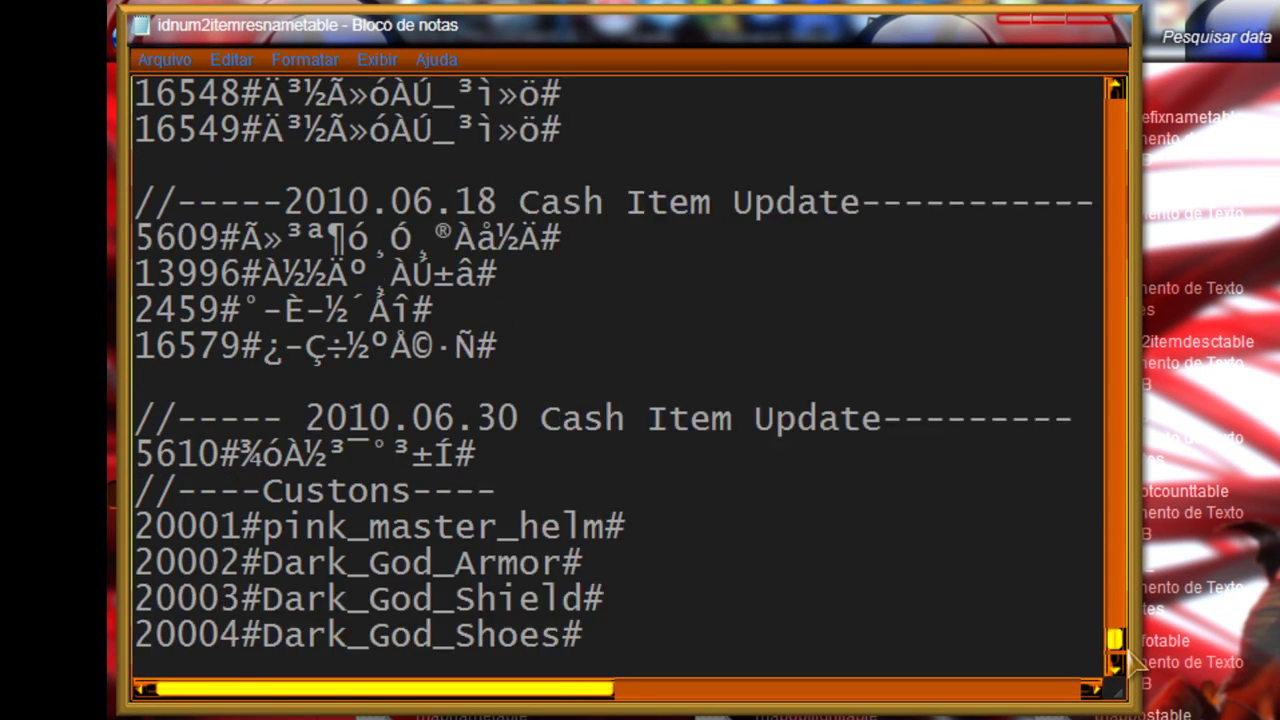
{"action": "scroll", "coordinate": [1131, 662], "scroll_direction": "down", "scroll_amount": 12}
{"action": "scroll", "coordinate": [377, 182], "scroll_direction": "up", "scroll_amount": 1}
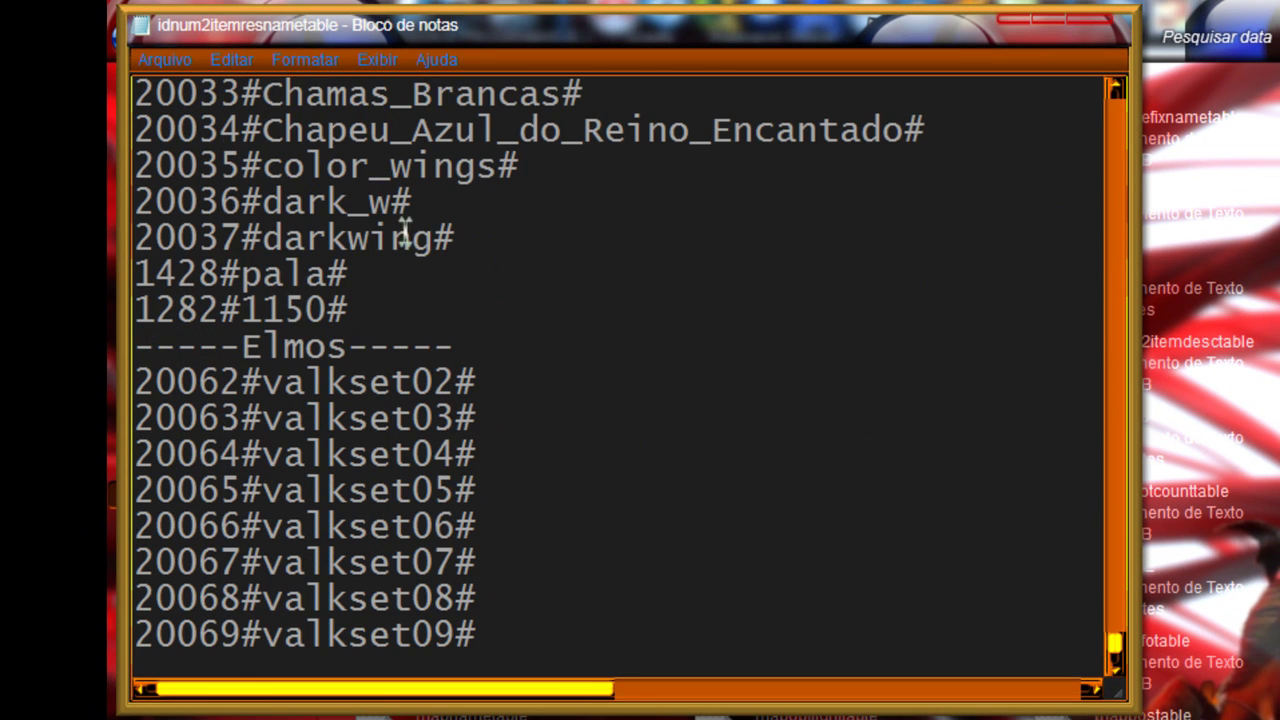
{"action": "left_click", "coordinate": [467, 232]}
{"action": "key", "text": "Return"}
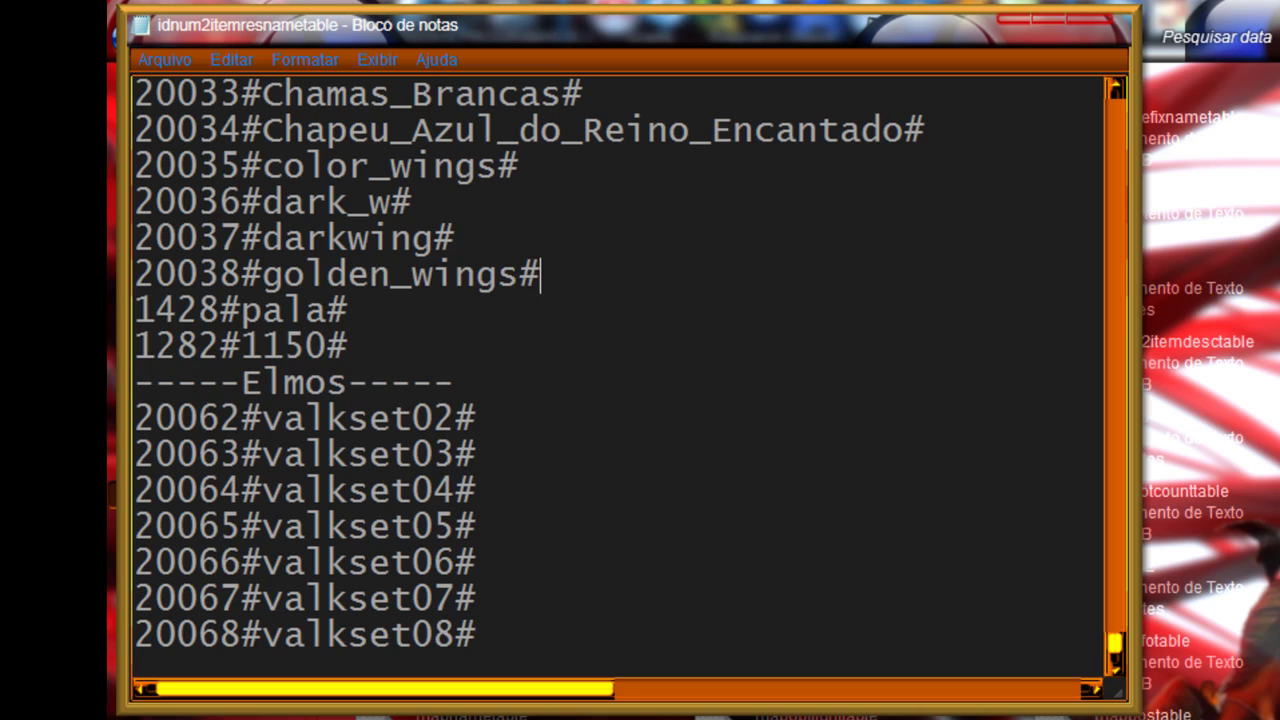
Step: Save and close idnum2itemresnametable, then open idnum2itemdisplaynametable
{"action": "key", "text": "alt+F4"}
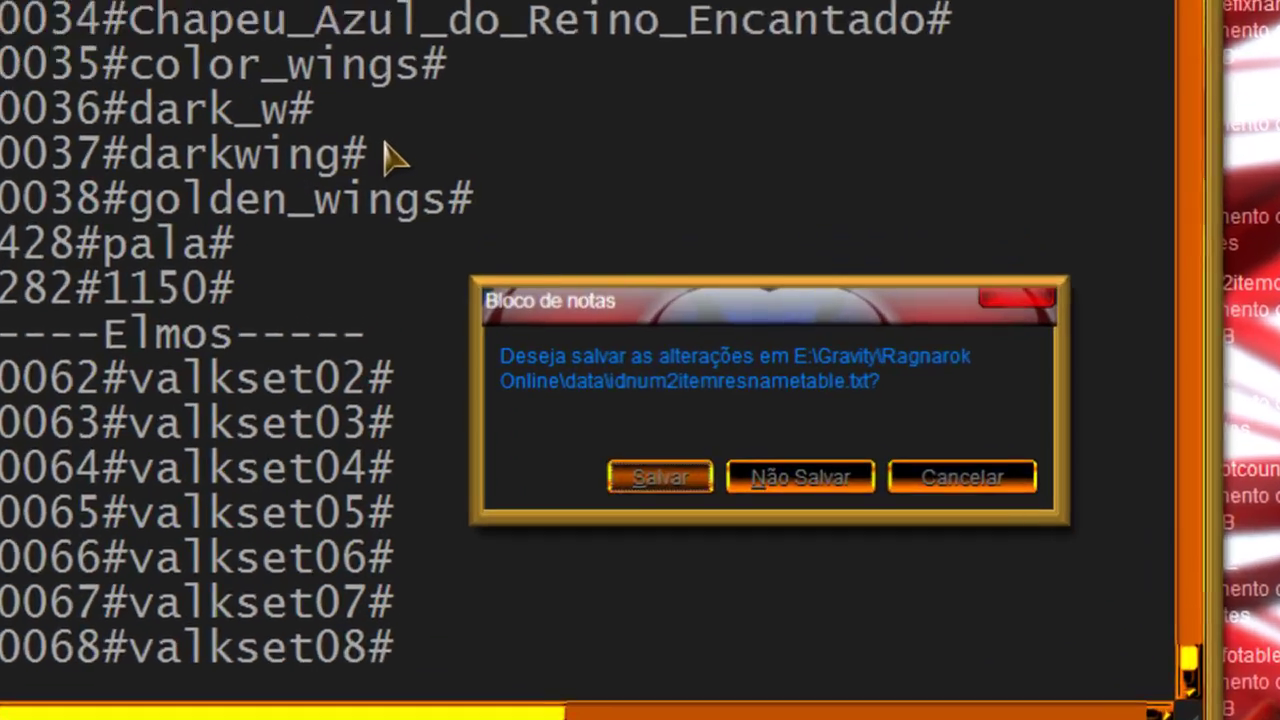
{"action": "key", "text": "Return"}
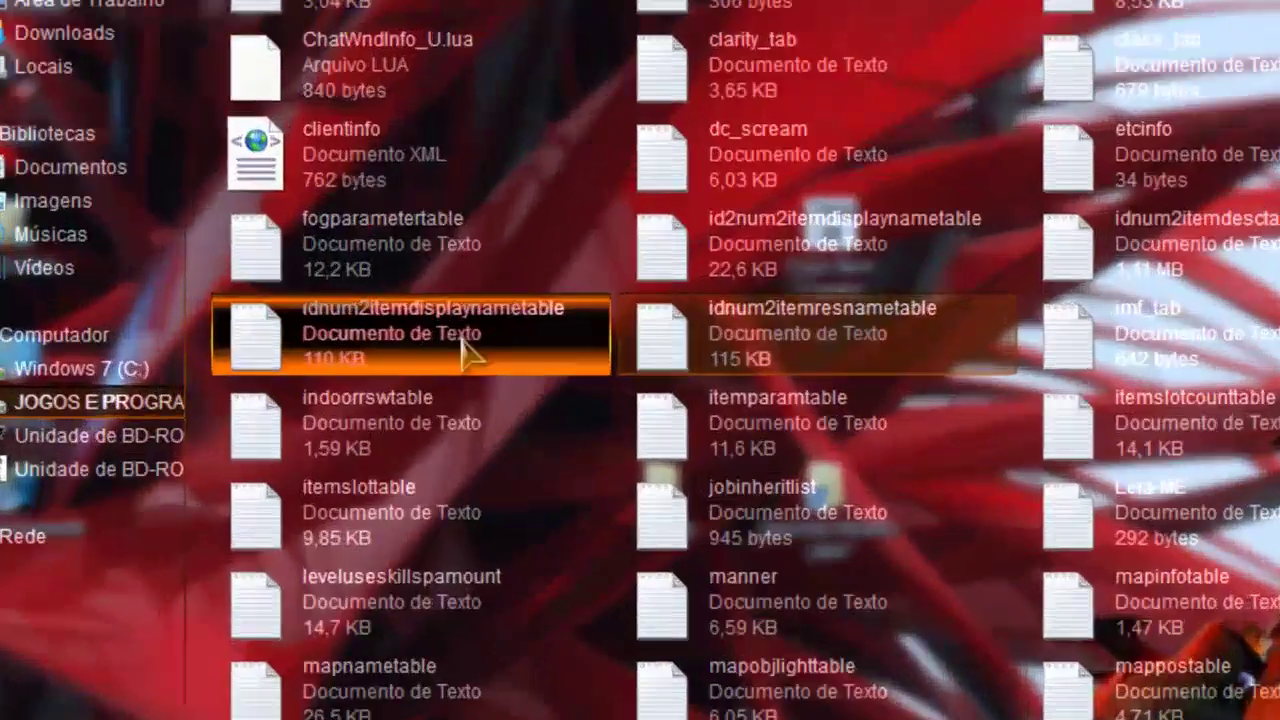
{"action": "double_click", "coordinate": [470, 325]}
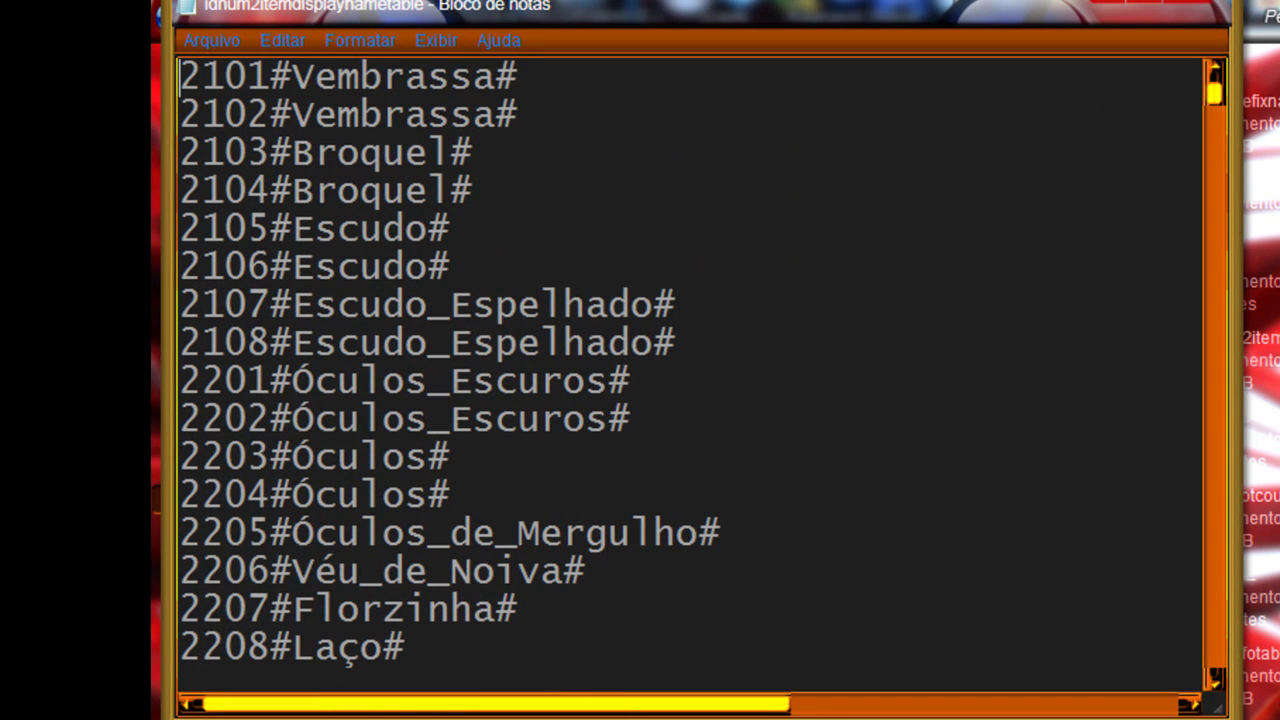
Step: Paste 20038#golden_wings# after 20037#darkwing# in idnum2itemdisplaynametable and save it
{"action": "left_click_drag", "start_coordinate": [1219, 90], "coordinate": [1219, 670]}
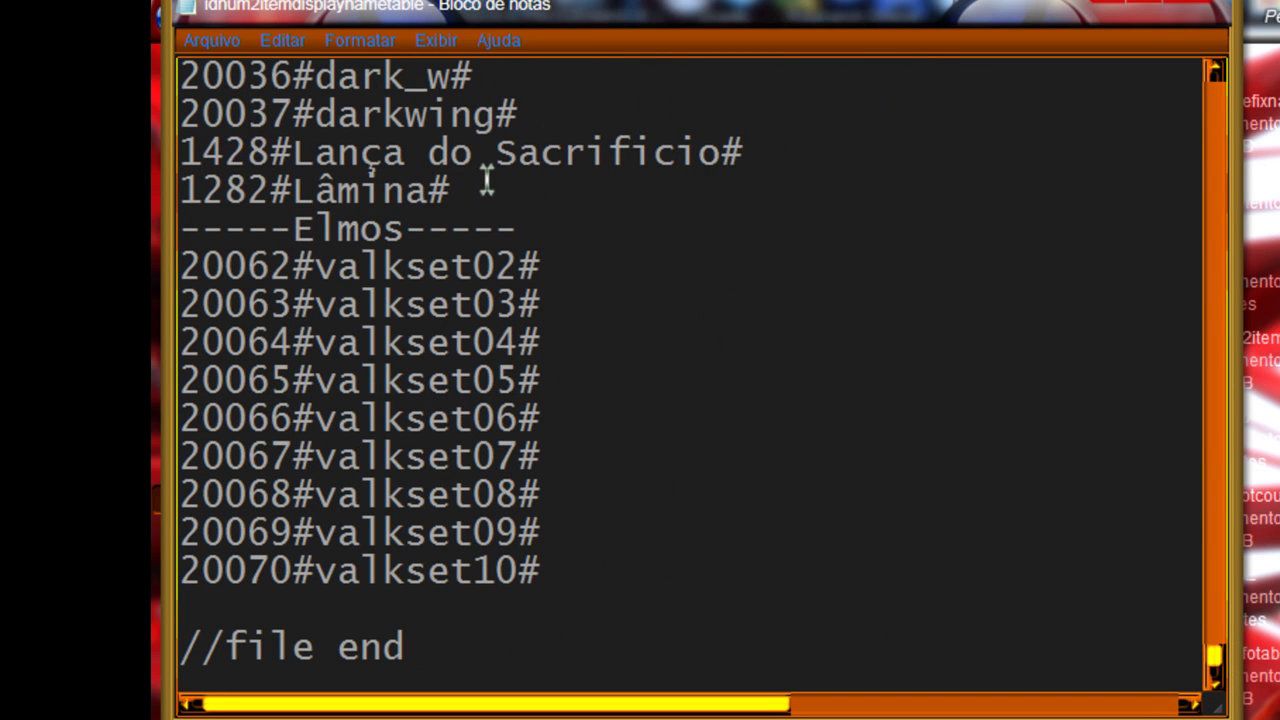
{"action": "key", "text": "Return"}
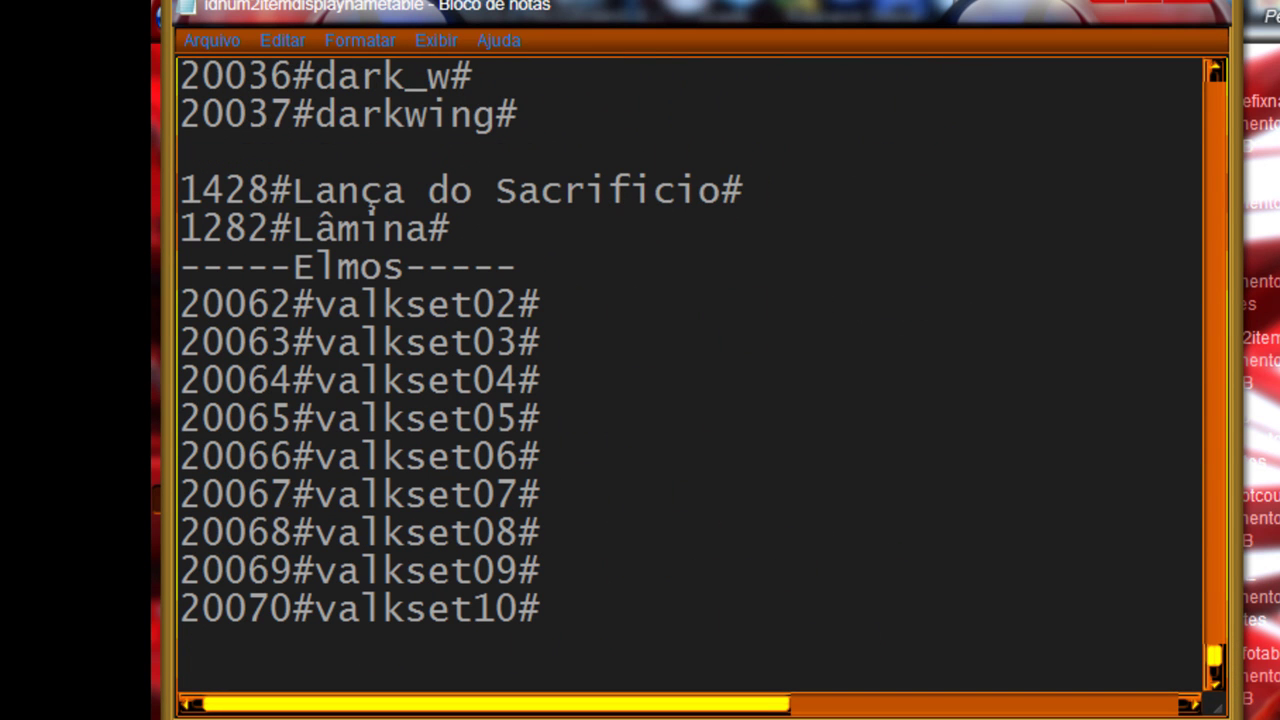
{"action": "key", "text": "ctrl+v"}
{"action": "key", "text": "alt+F4"}
{"action": "key", "text": "Return"}
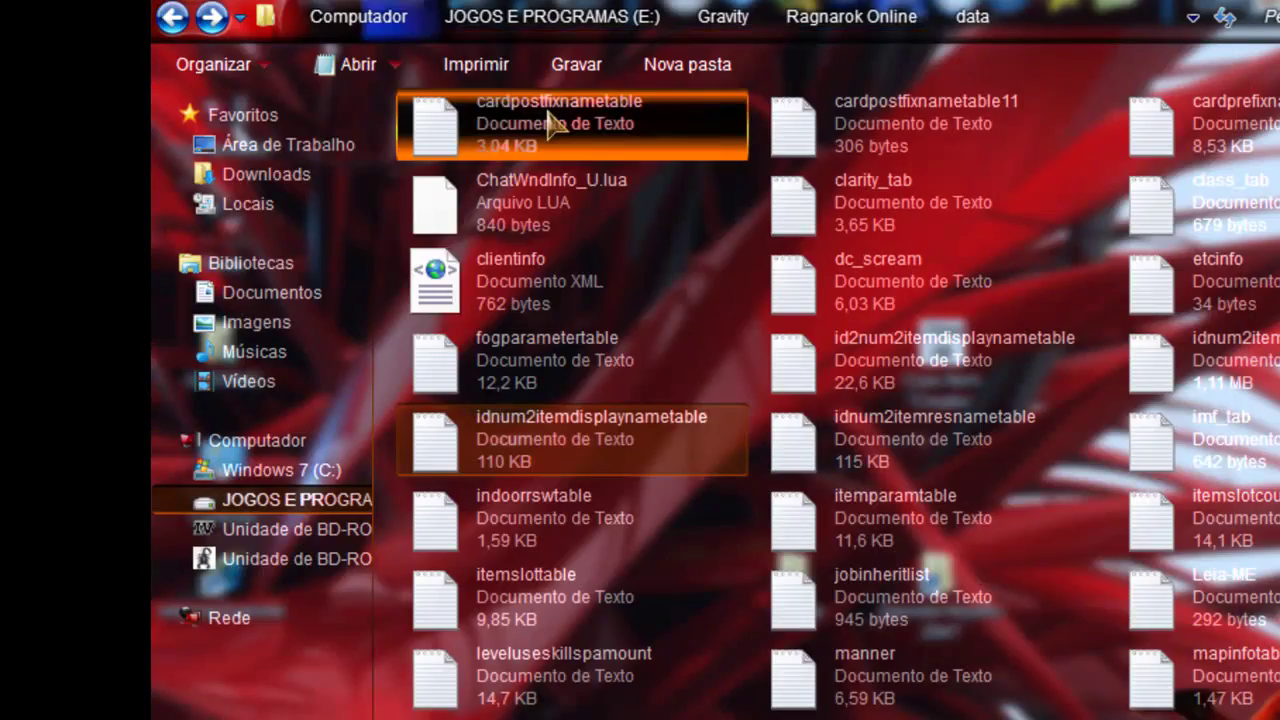
{"action": "scroll", "coordinate": [910, 594], "scroll_direction": "up", "scroll_amount": 3}
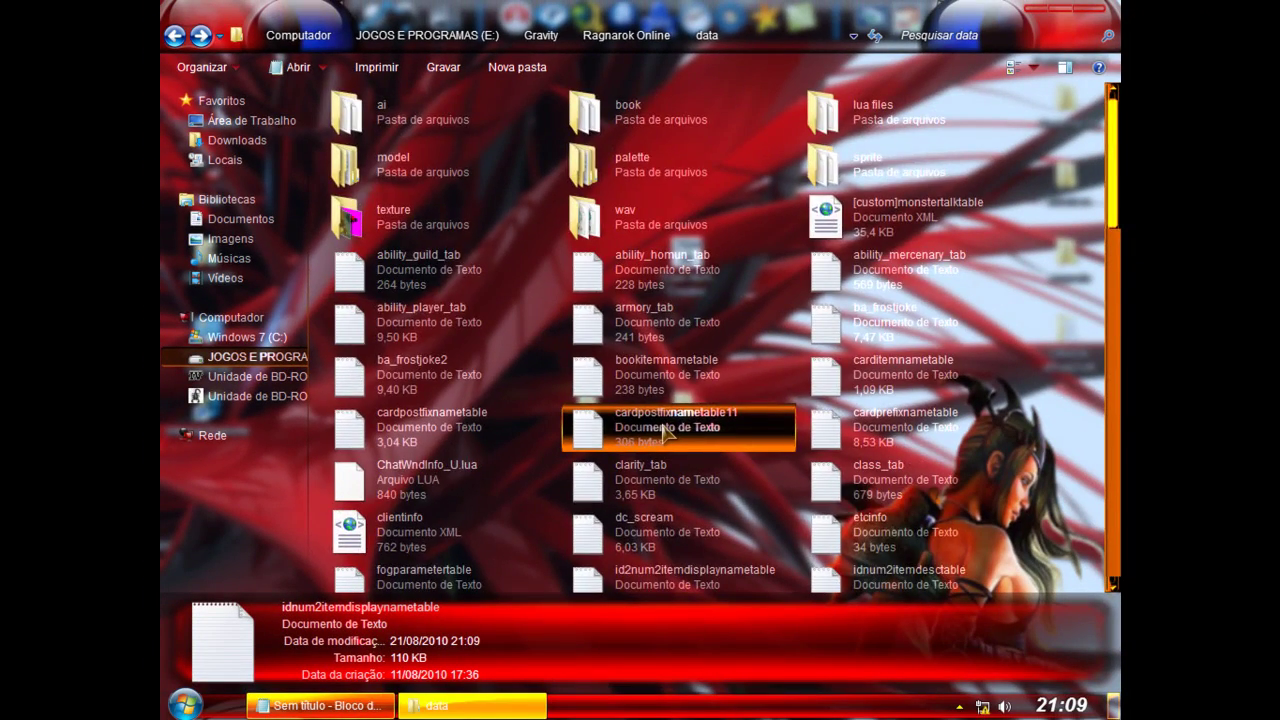
{"action": "scroll", "coordinate": [663, 430], "scroll_direction": "down", "scroll_amount": 15}
{"action": "scroll", "coordinate": [651, 447], "scroll_direction": "up", "scroll_amount": 15}
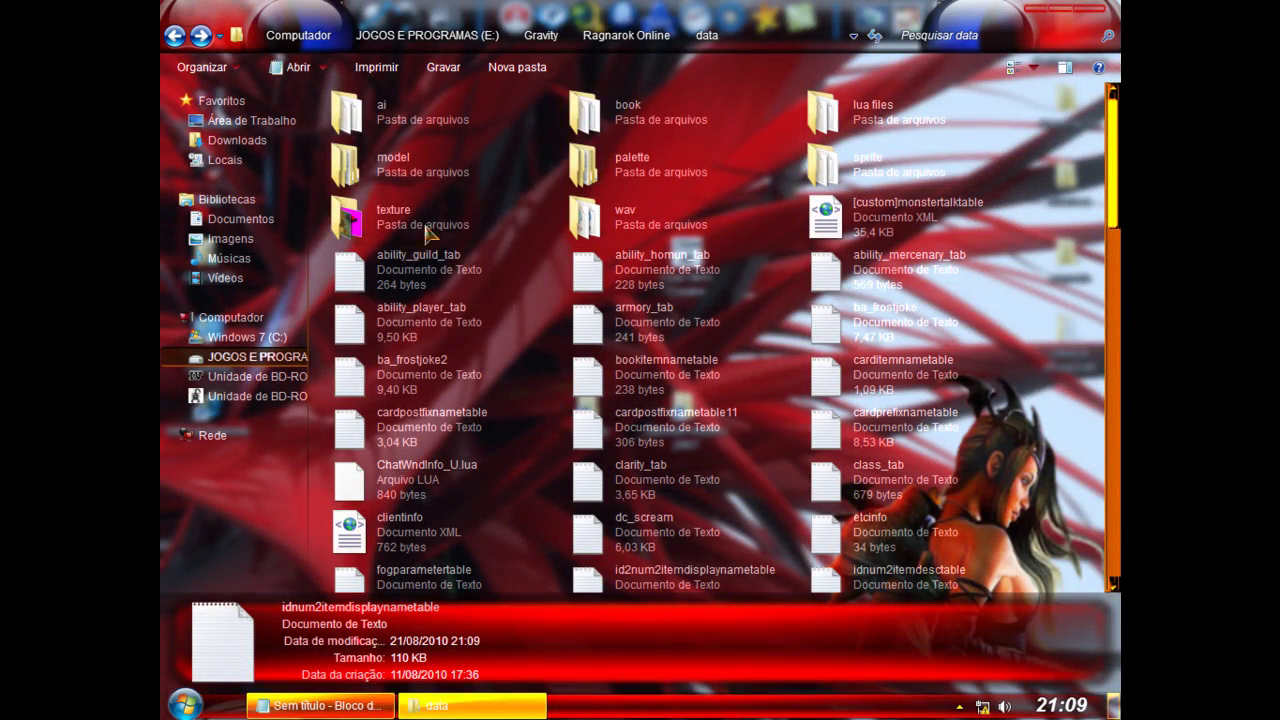
{"action": "double_click", "coordinate": [400, 208]}
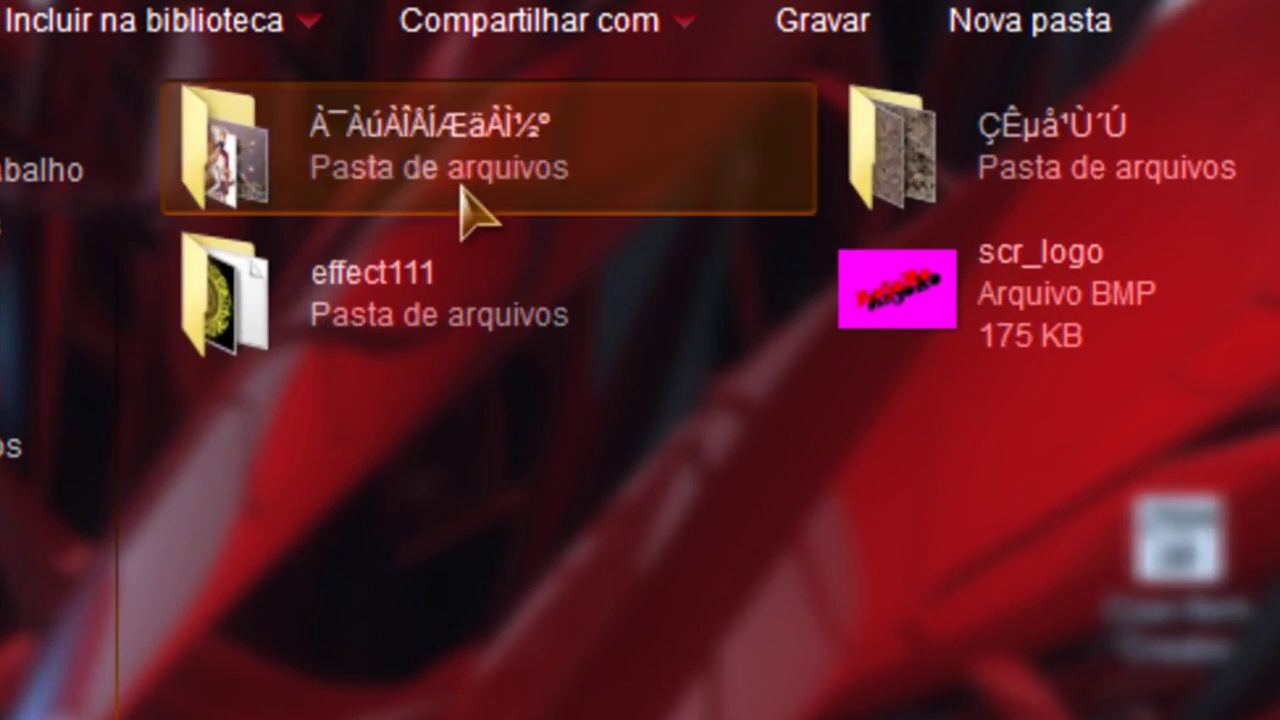
{"action": "double_click", "coordinate": [471, 195]}
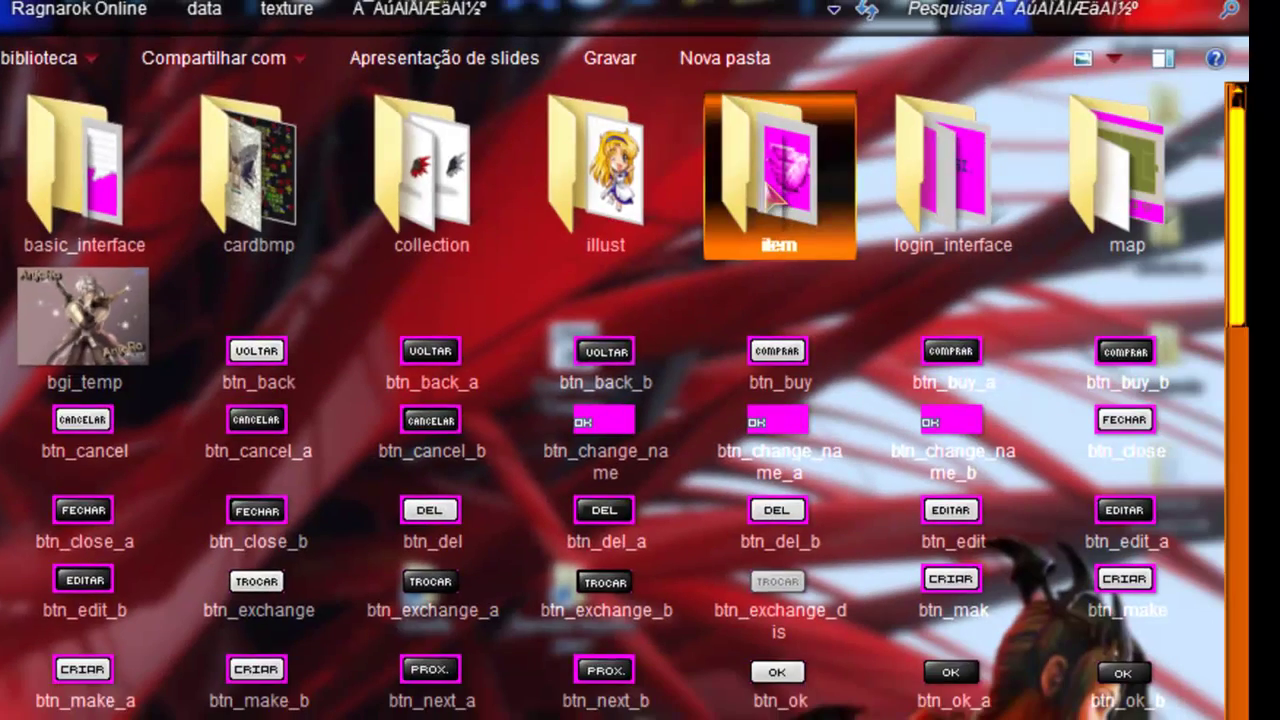
{"action": "double_click", "coordinate": [1205, 190]}
{"action": "left_click", "coordinate": [962, 10]}
{"action": "right_click", "coordinate": [962, 10]}
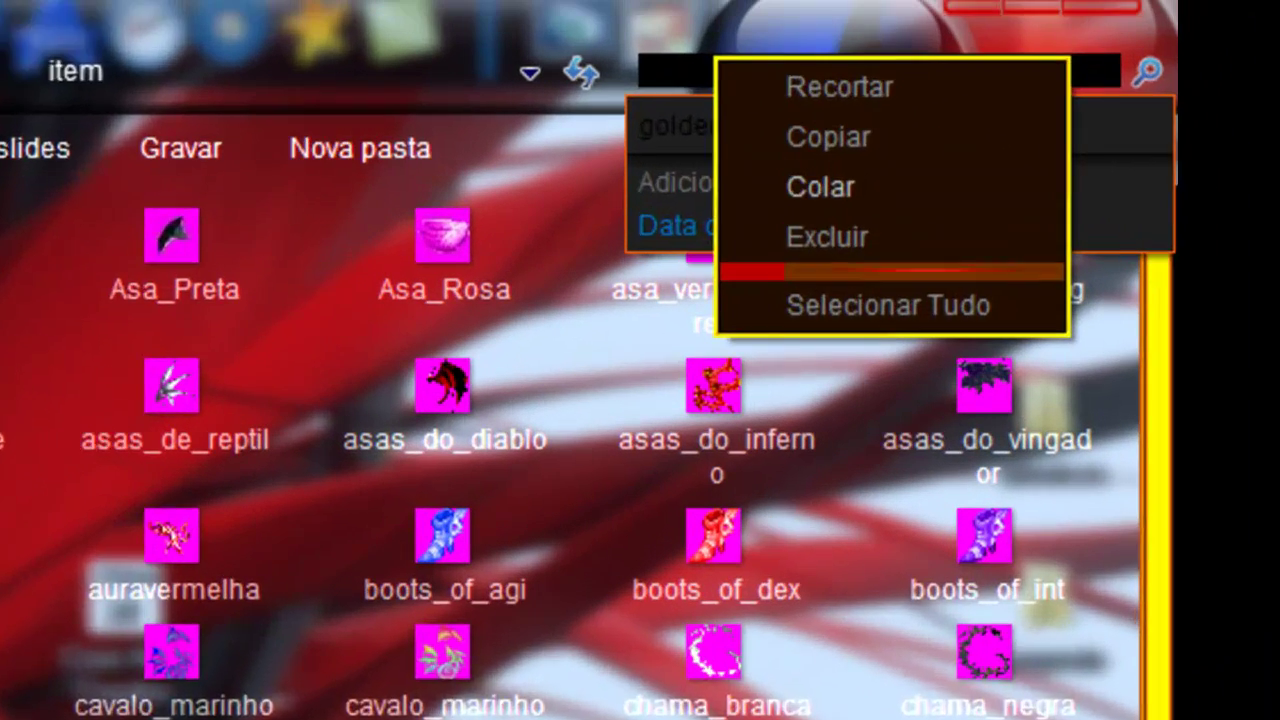
{"action": "key", "text": "Escape"}
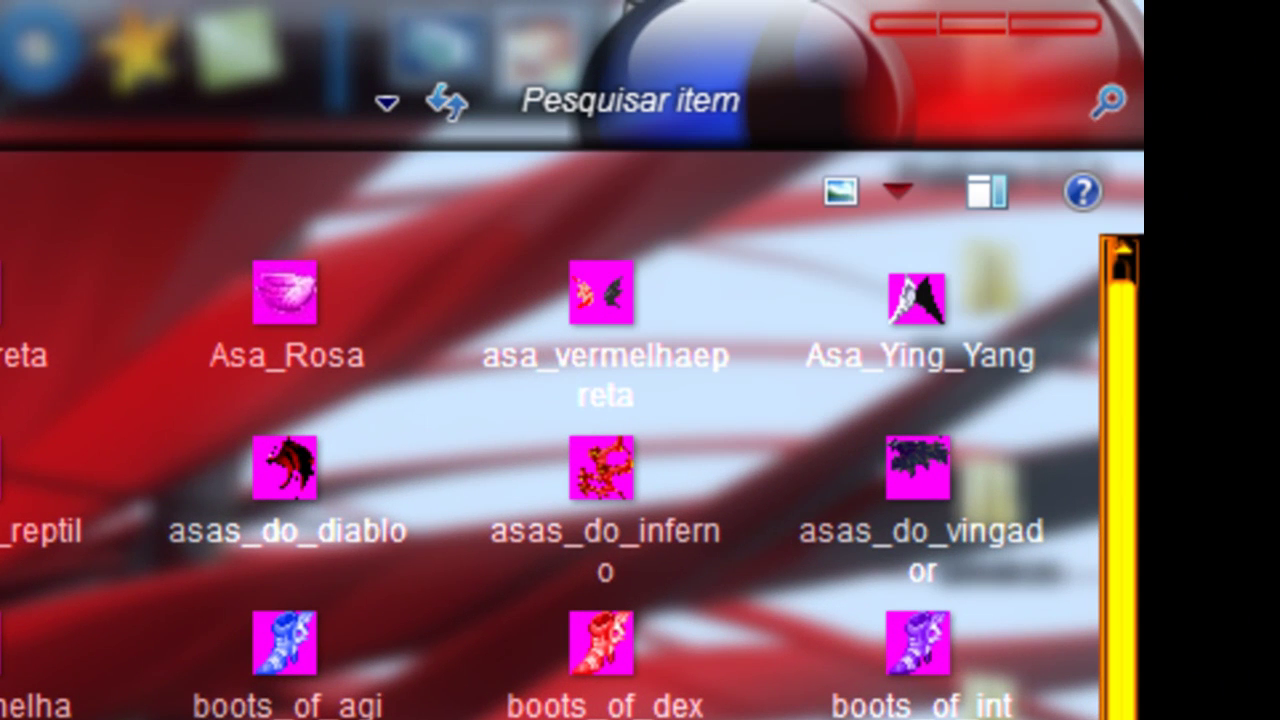
{"action": "key", "text": "BackSpace"}
{"action": "key", "text": "BackSpace"}
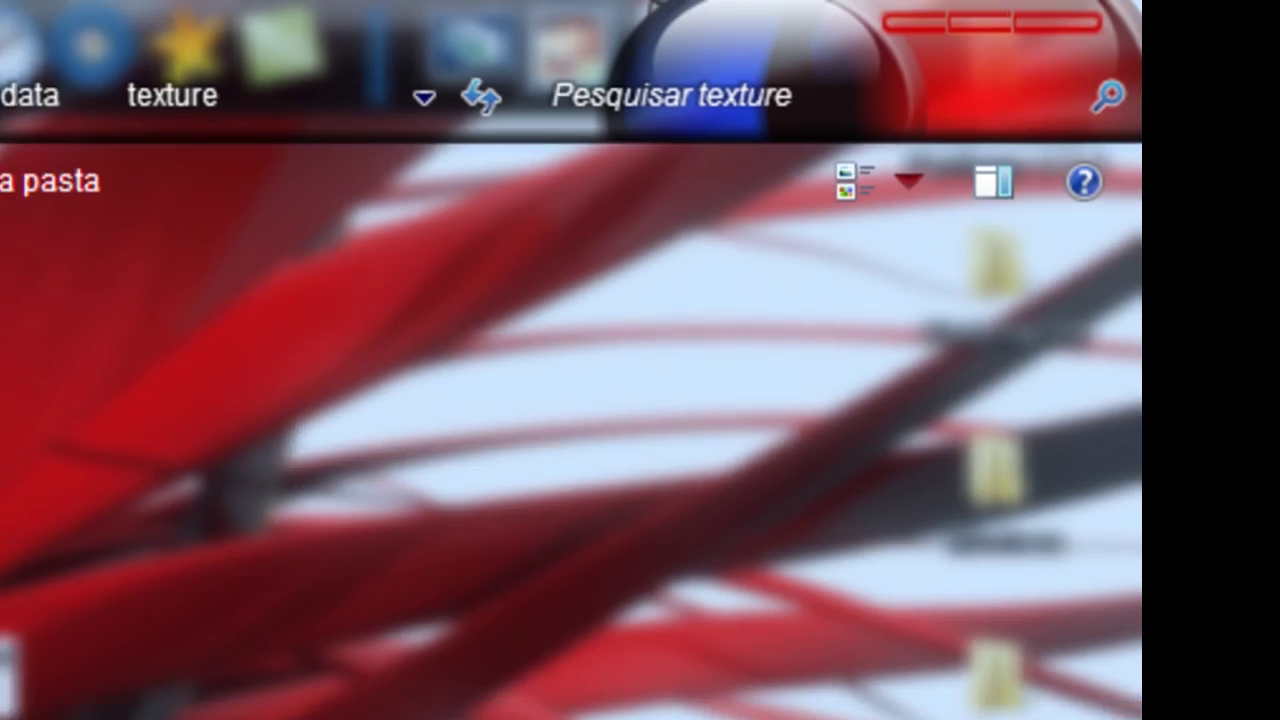
{"action": "key", "text": "BackSpace"}
{"action": "double_click", "coordinate": [389, 479]}
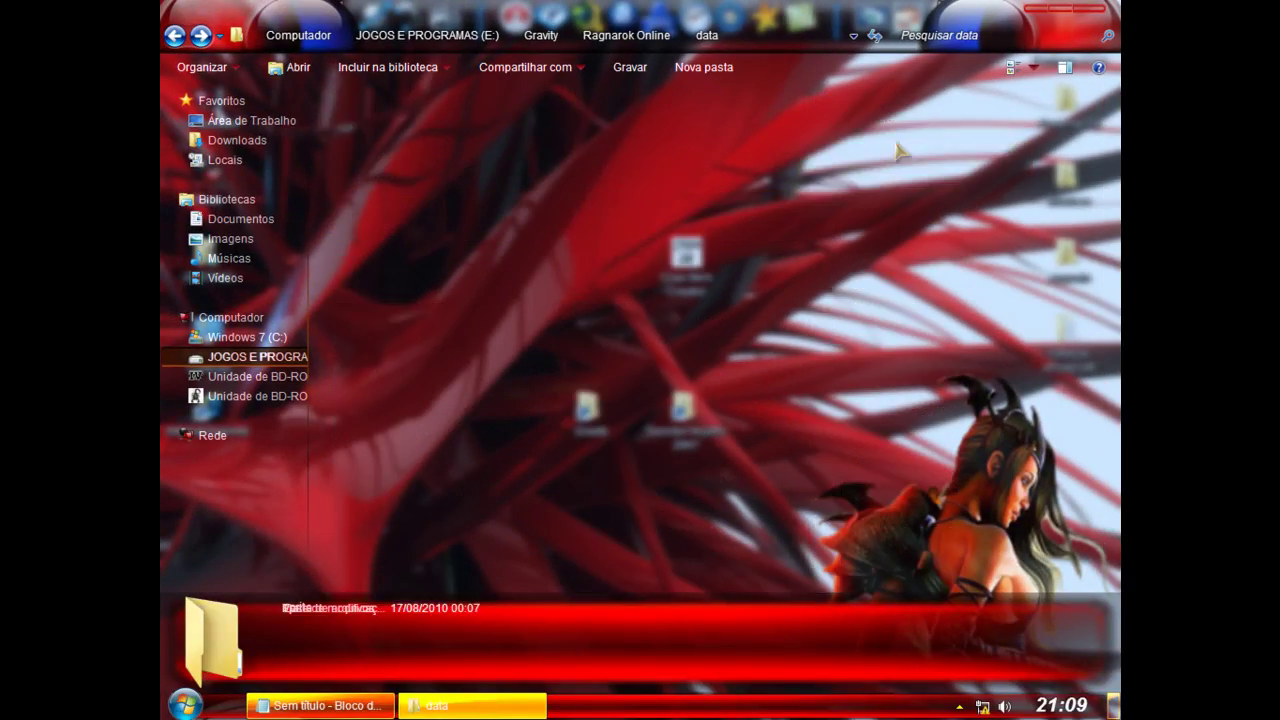
Step: Search the item sprites folder for the pasted golden_wings name
{"action": "double_click", "coordinate": [684, 121]}
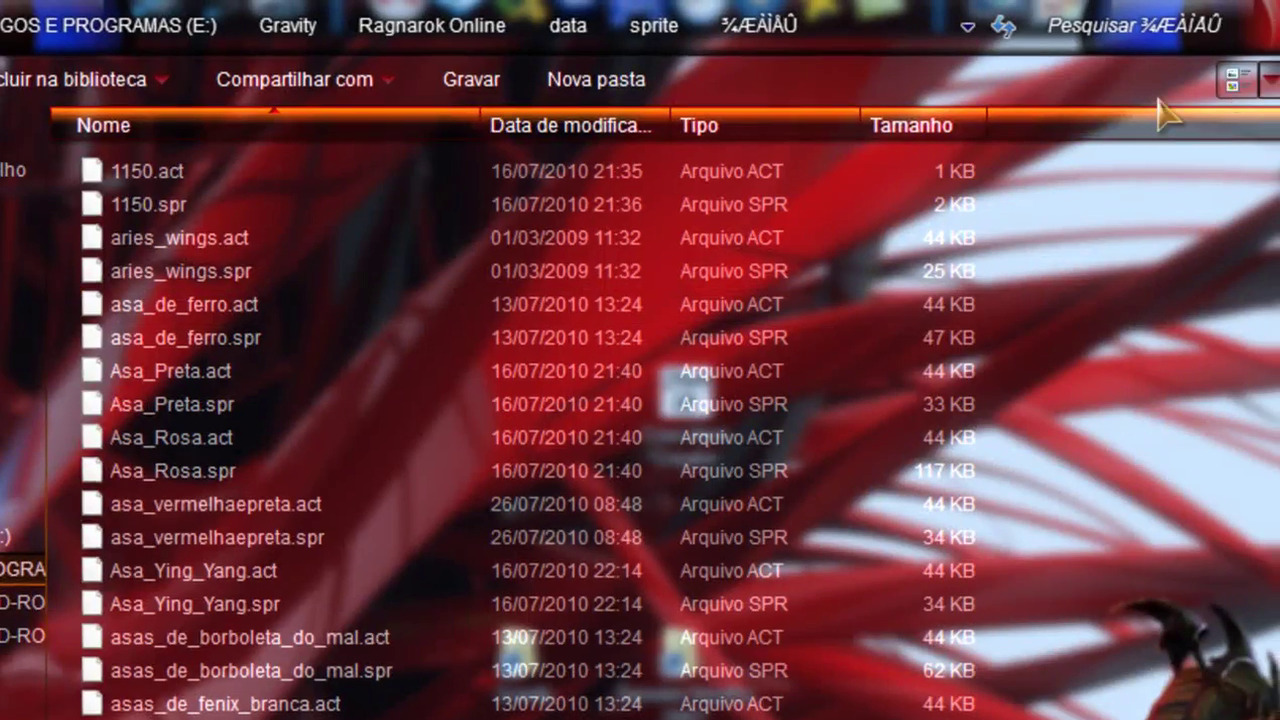
{"action": "left_click", "coordinate": [1158, 92]}
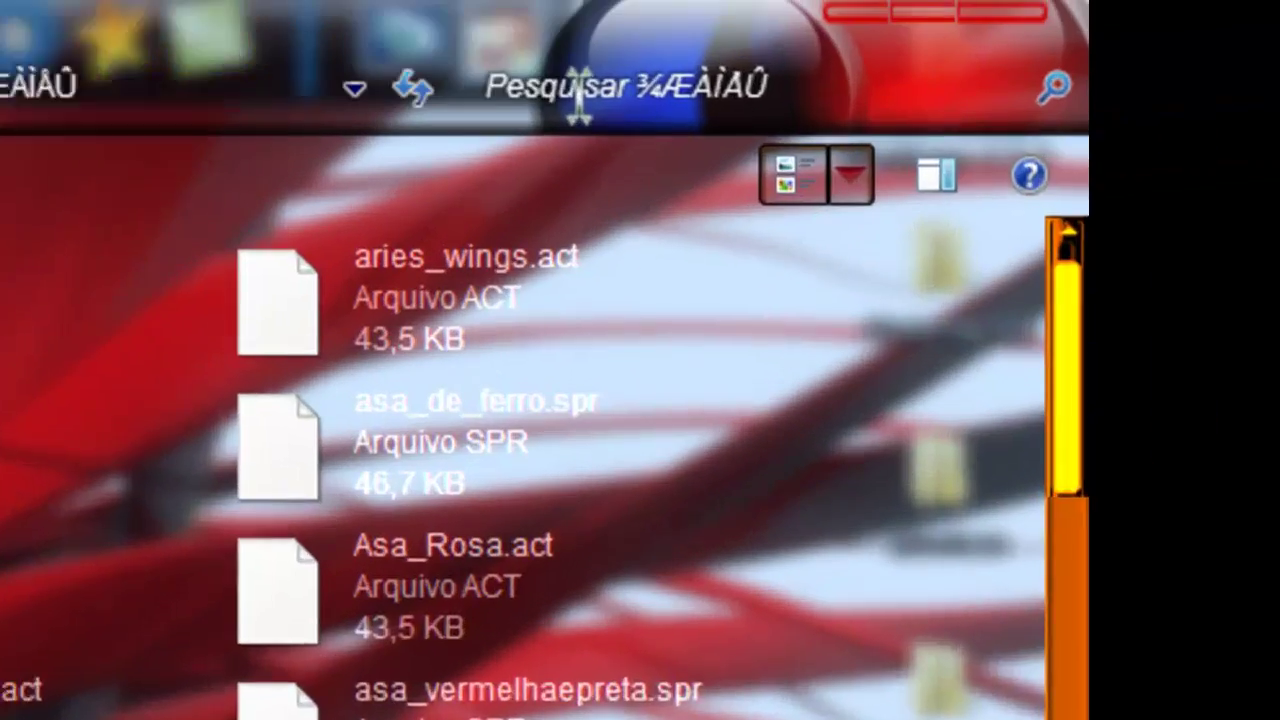
{"action": "left_click", "coordinate": [578, 98]}
{"action": "right_click", "coordinate": [565, 100]}
{"action": "left_click", "coordinate": [766, 246]}
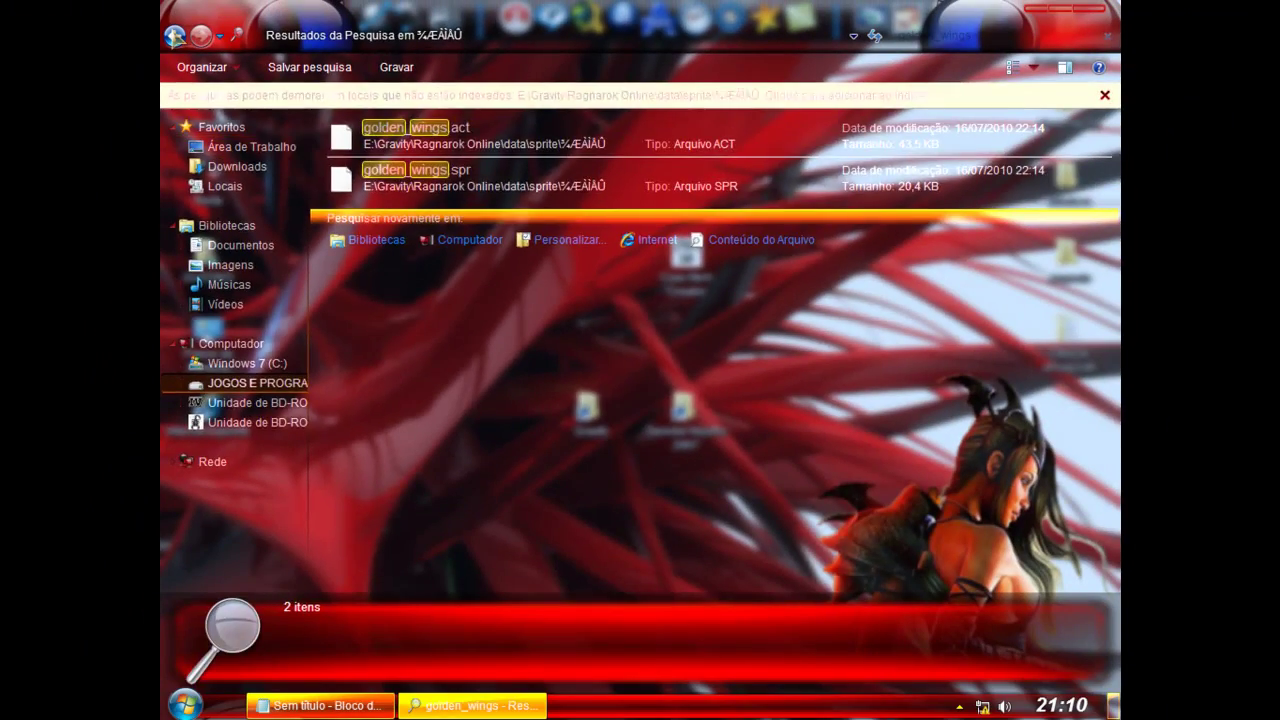
{"action": "left_click", "coordinate": [175, 36]}
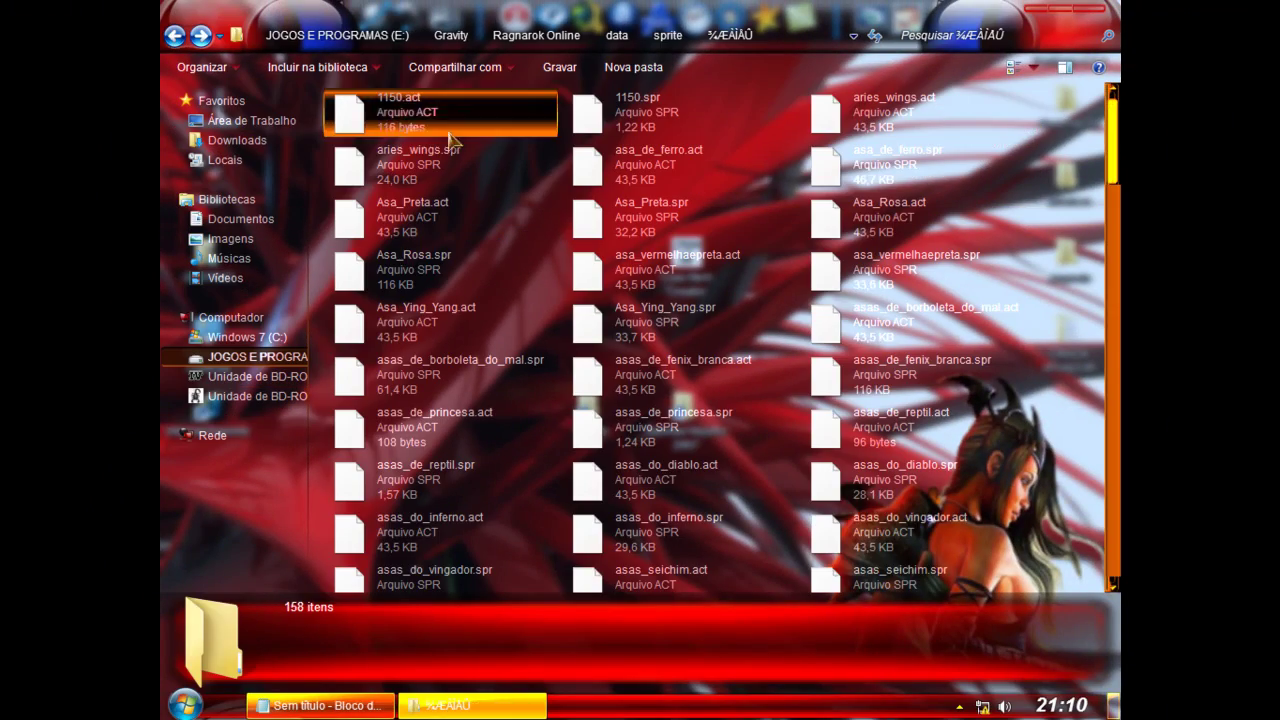
{"action": "left_click", "coordinate": [175, 36]}
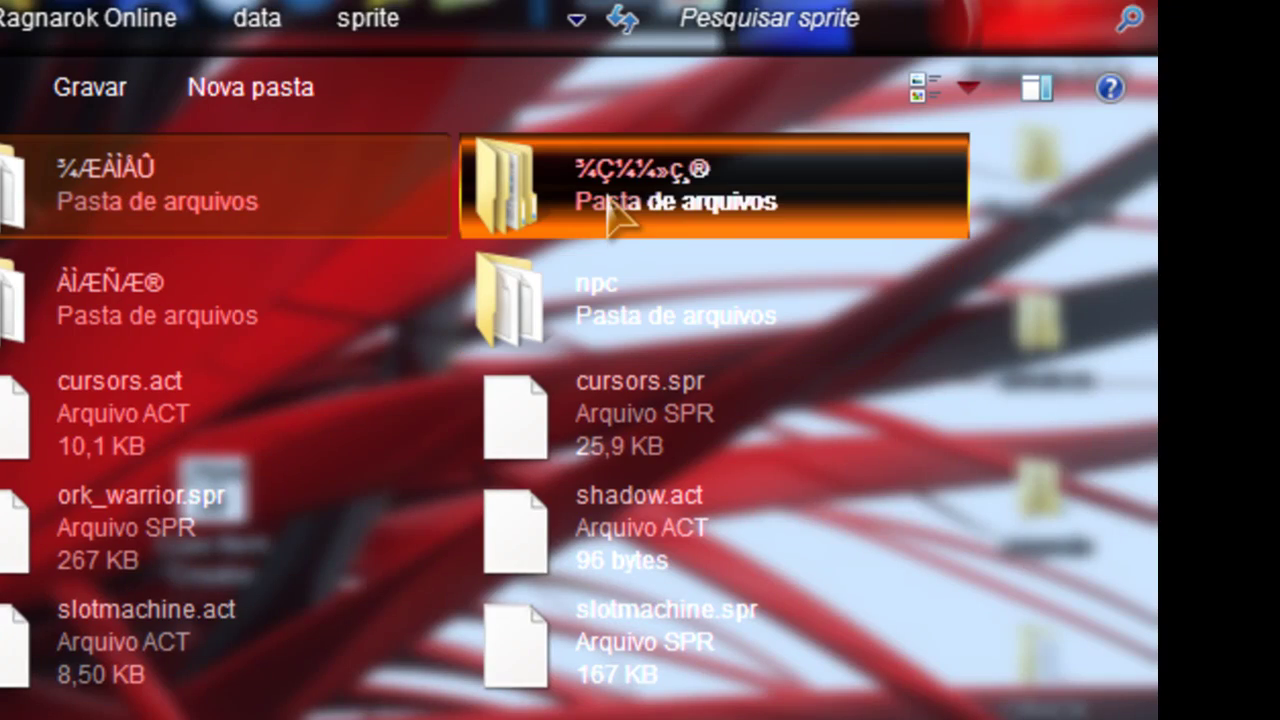
Step: Search the wing sprite subfolder for golden_wings to confirm its ACT and SPR files
{"action": "double_click", "coordinate": [815, 130]}
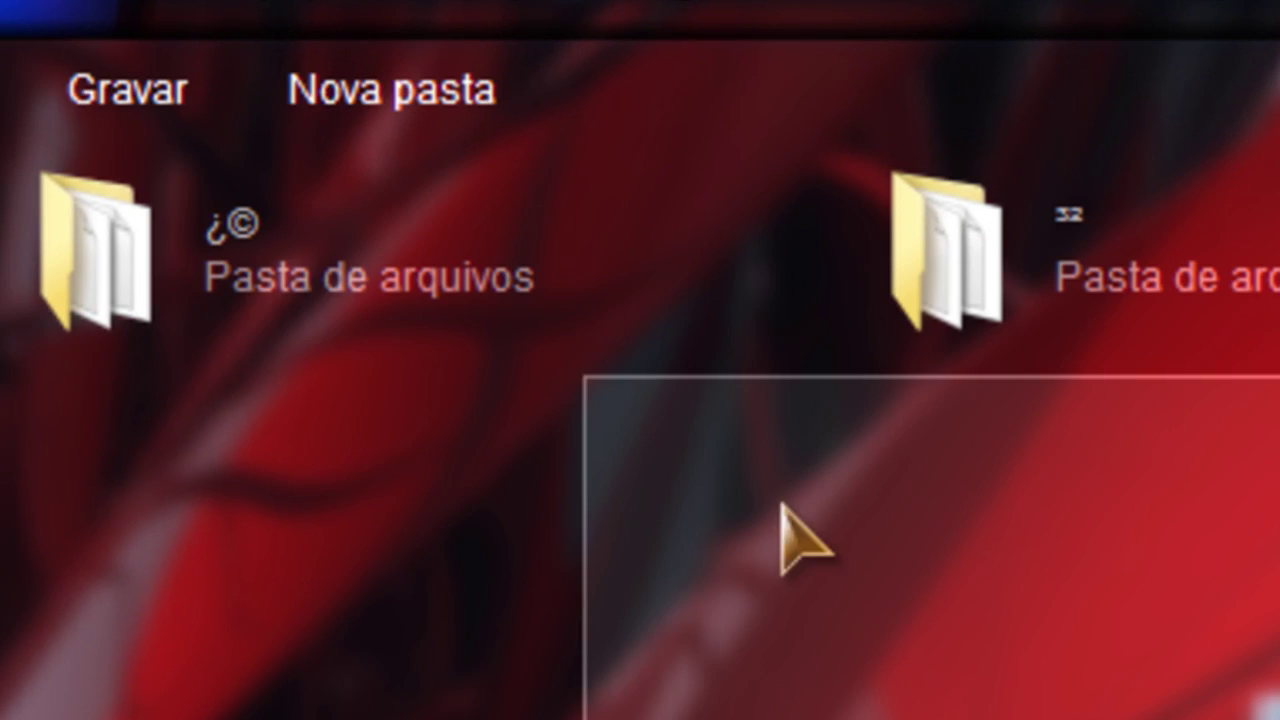
{"action": "double_click", "coordinate": [45, 290]}
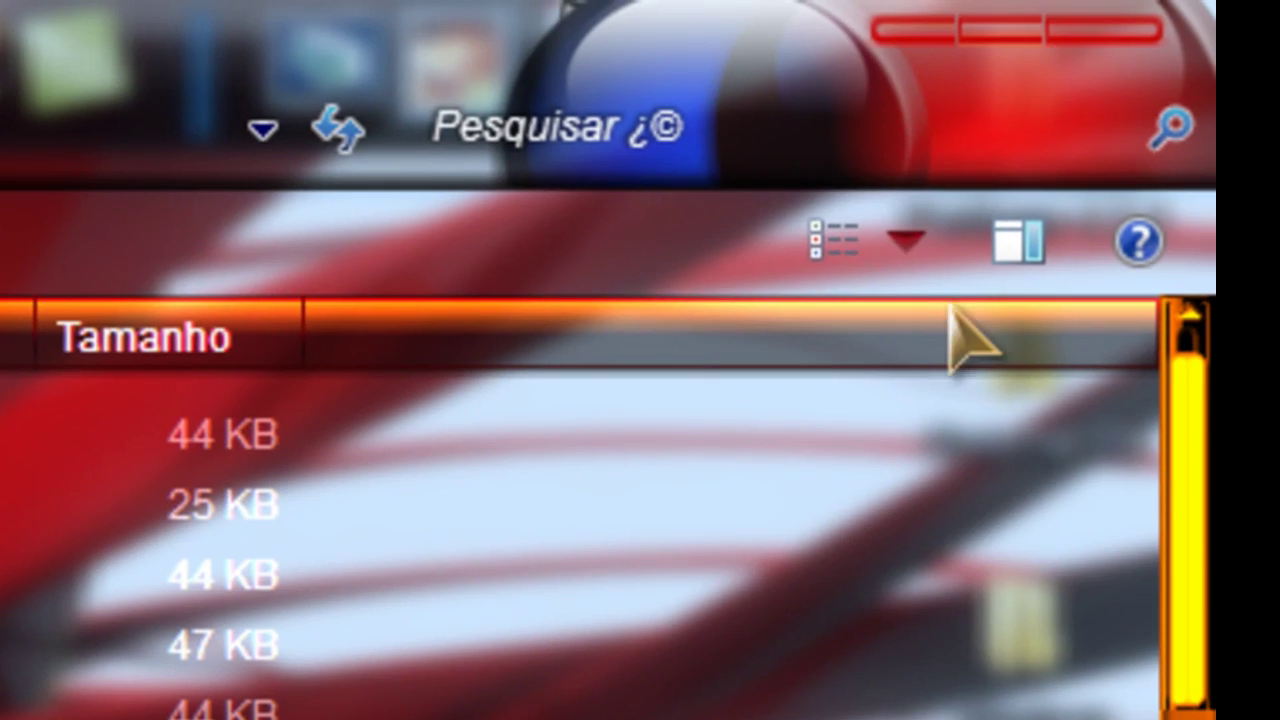
{"action": "left_click", "coordinate": [800, 228]}
{"action": "left_click", "coordinate": [749, 122]}
{"action": "right_click", "coordinate": [698, 120]}
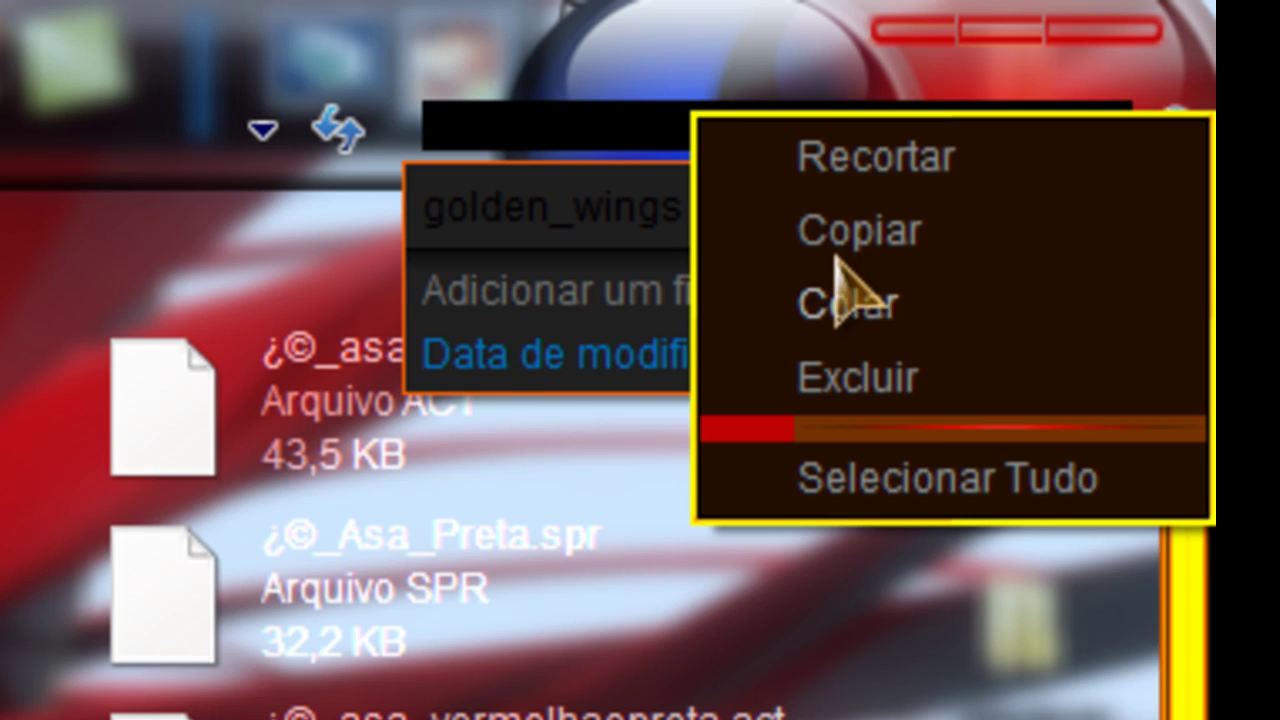
{"action": "left_click", "coordinate": [843, 308]}
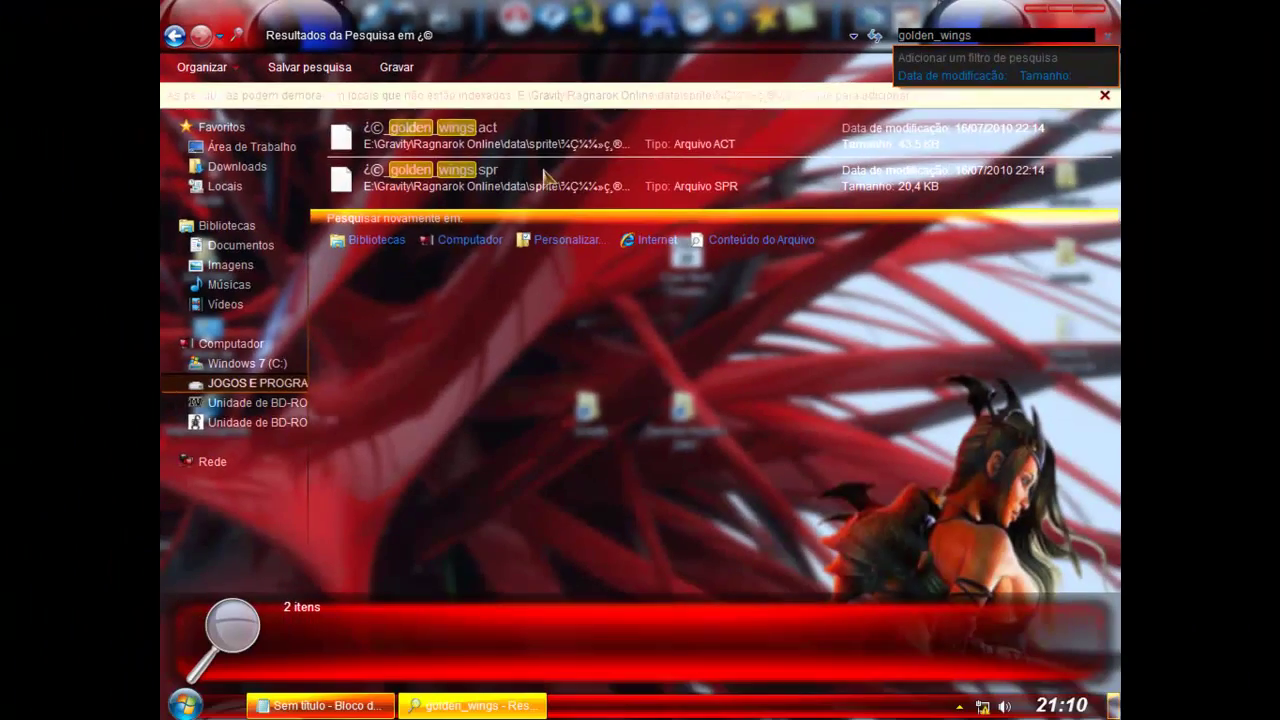
{"action": "left_click", "coordinate": [174, 37]}
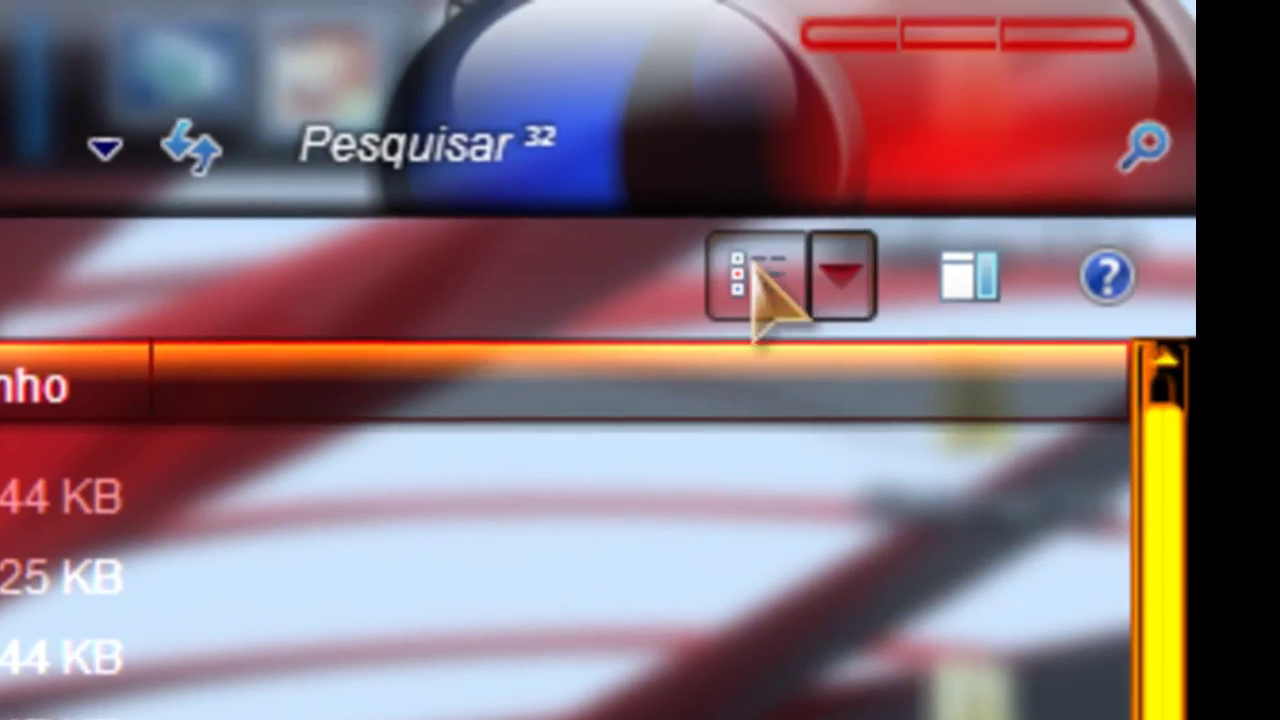
{"action": "left_click", "coordinate": [757, 280]}
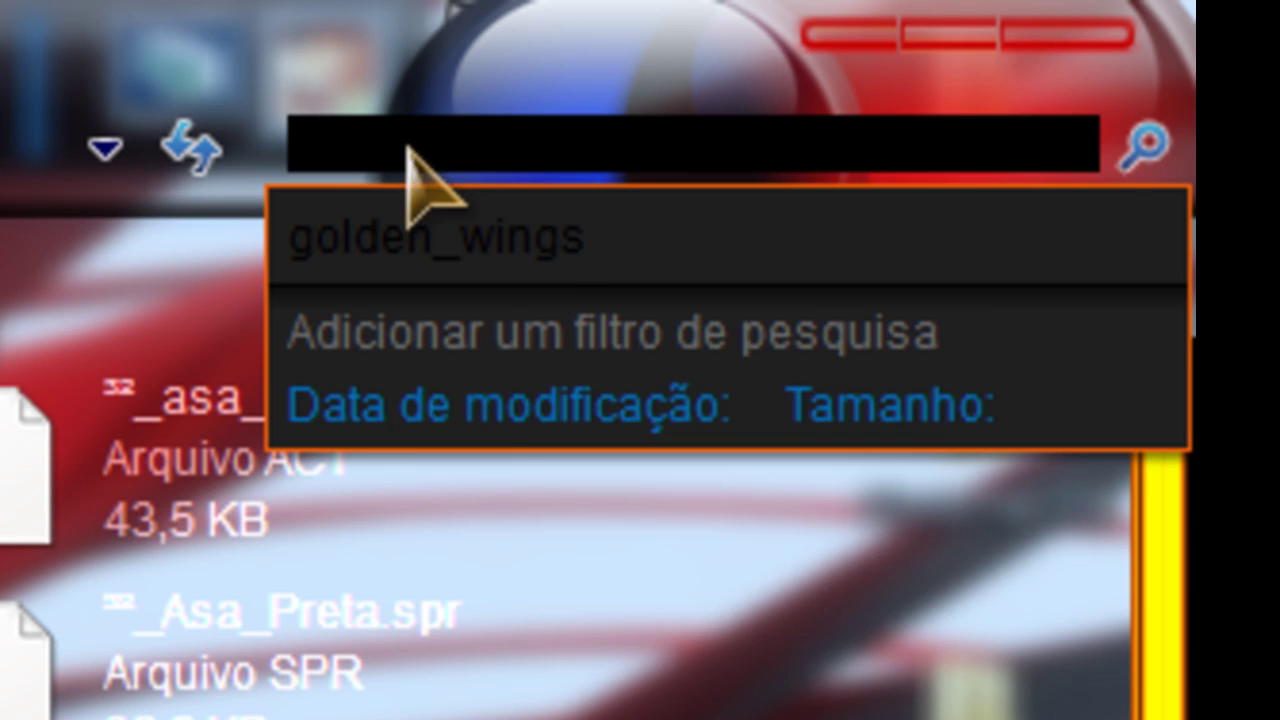
{"action": "left_click", "coordinate": [633, 364]}
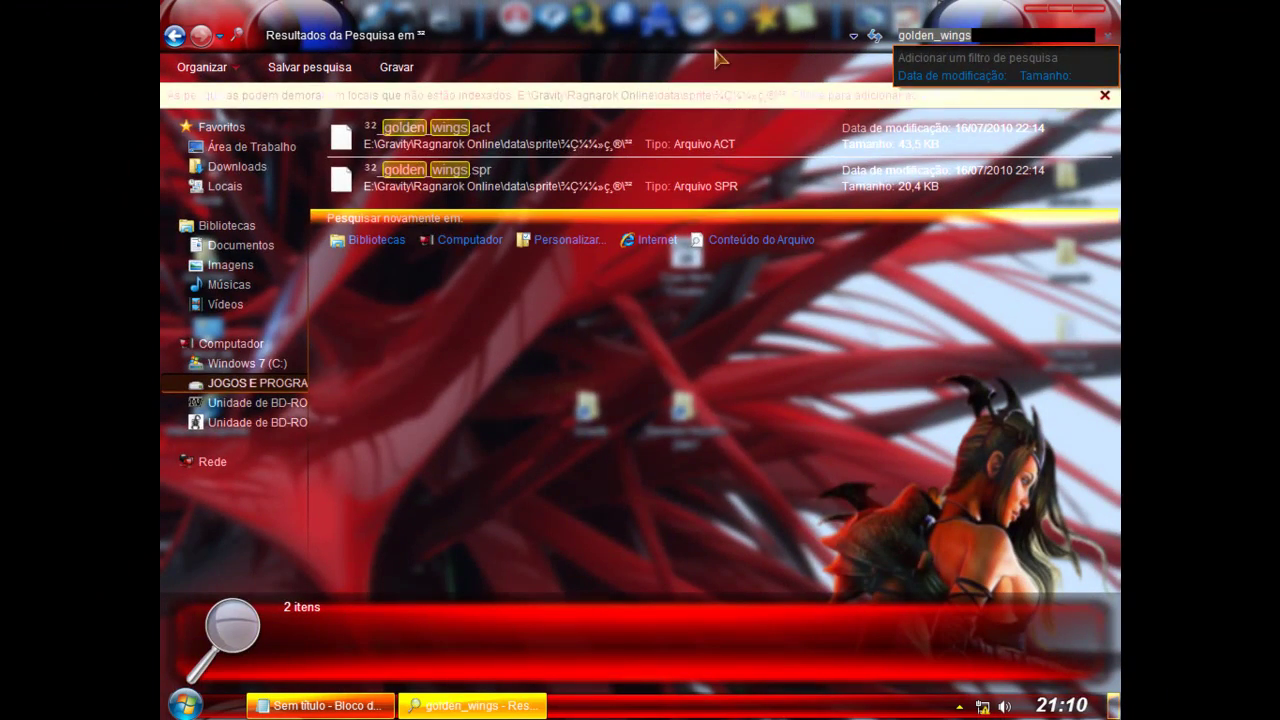
{"action": "left_click", "coordinate": [175, 36]}
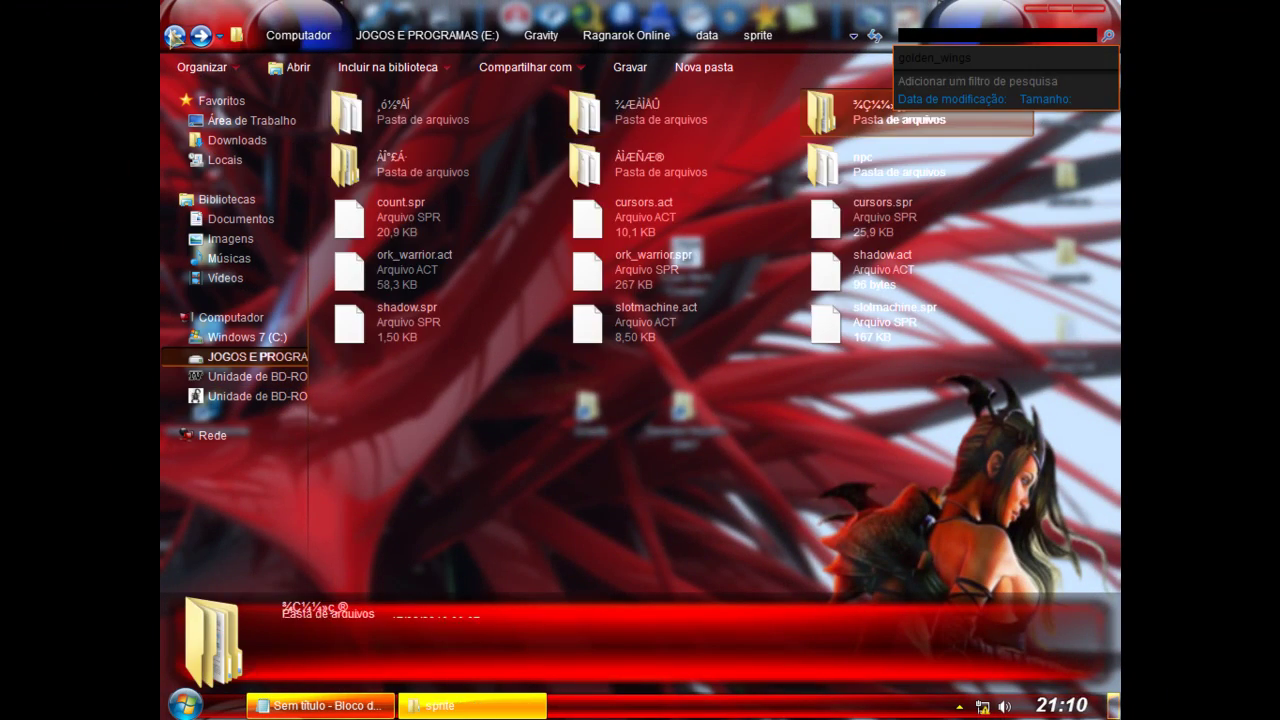
Step: Return to the Ragnarok Online folder, close Explorer, and select all text in the Notepad notes
{"action": "left_click", "coordinate": [175, 36]}
{"action": "left_click", "coordinate": [175, 36]}
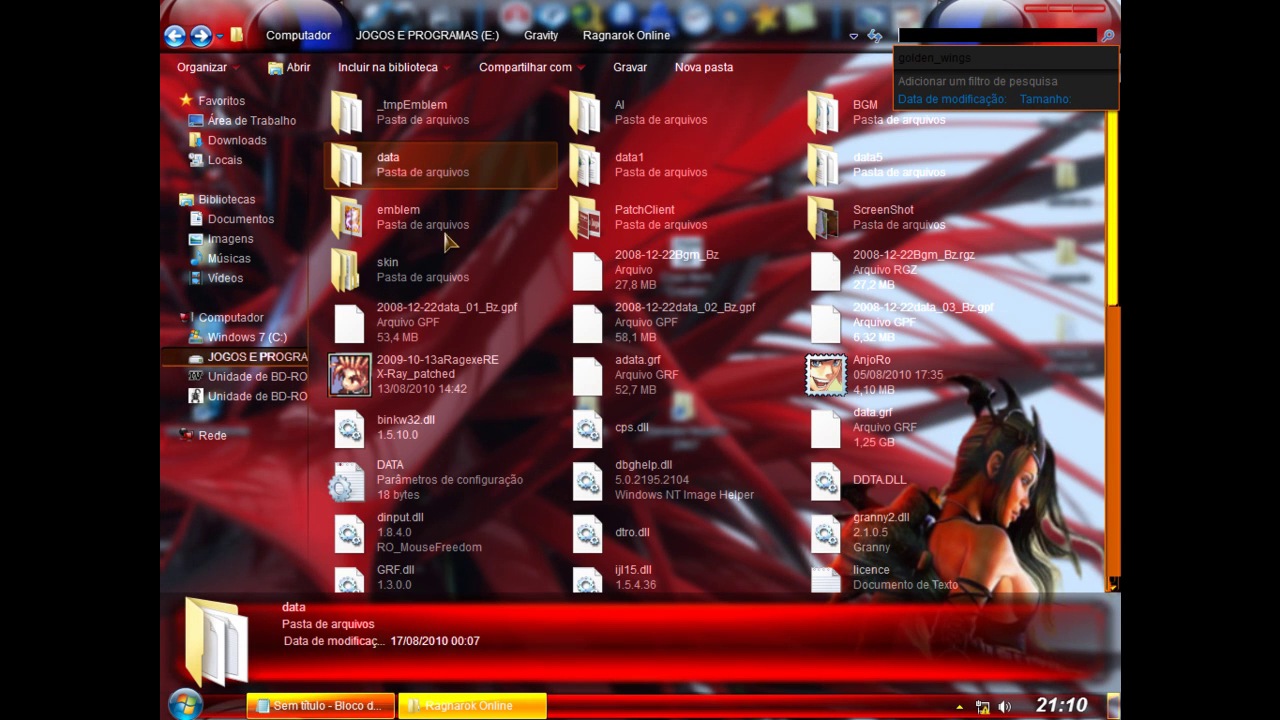
{"action": "left_click", "coordinate": [1088, 9]}
{"action": "left_click", "coordinate": [320, 705]}
{"action": "left_click_drag", "start_coordinate": [542, 480], "coordinate": [198, 95]}
Step: Overwrite the notes with 'na pasta data ja ta todo feito blz agora / presta bem atenção' and close Notepad
{"action": "type", "text": "aki ja"}
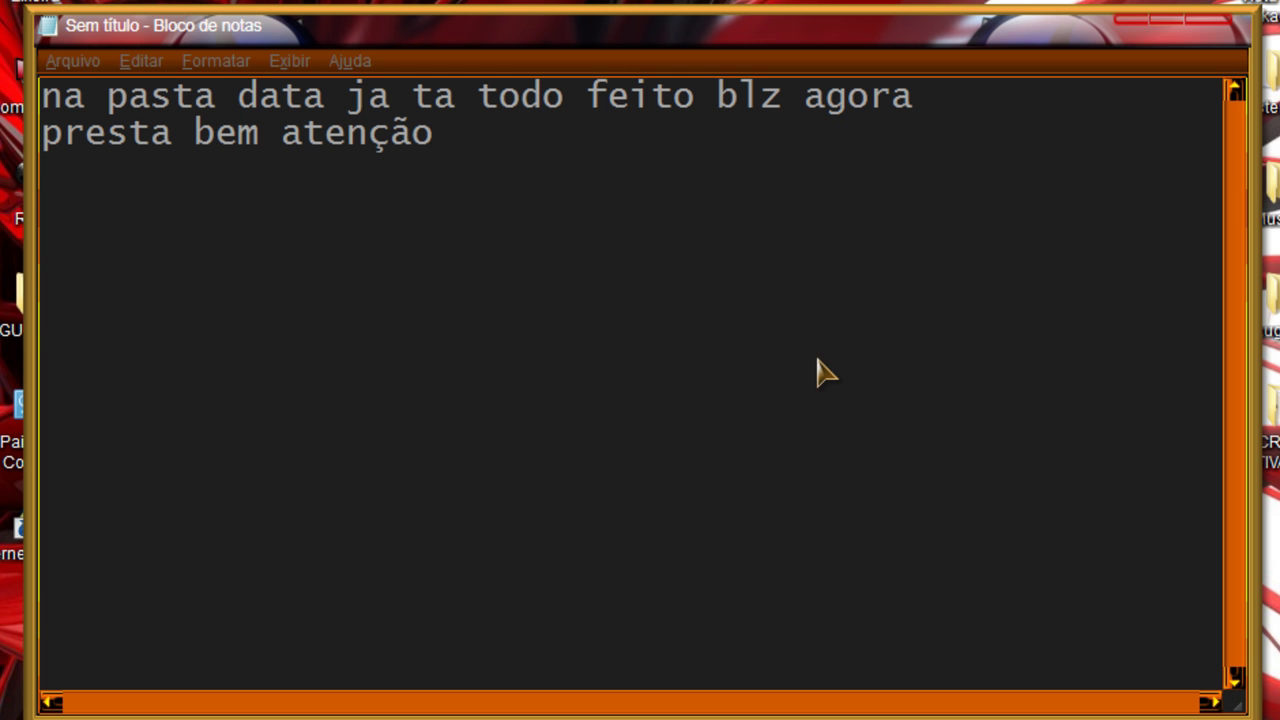
{"action": "key", "text": "alt+F4"}
Step: Discard the notes, refresh the desktop, and launch Czao Item Creator from Servidor AnjoRo 2967
{"action": "left_click", "coordinate": [675, 439]}
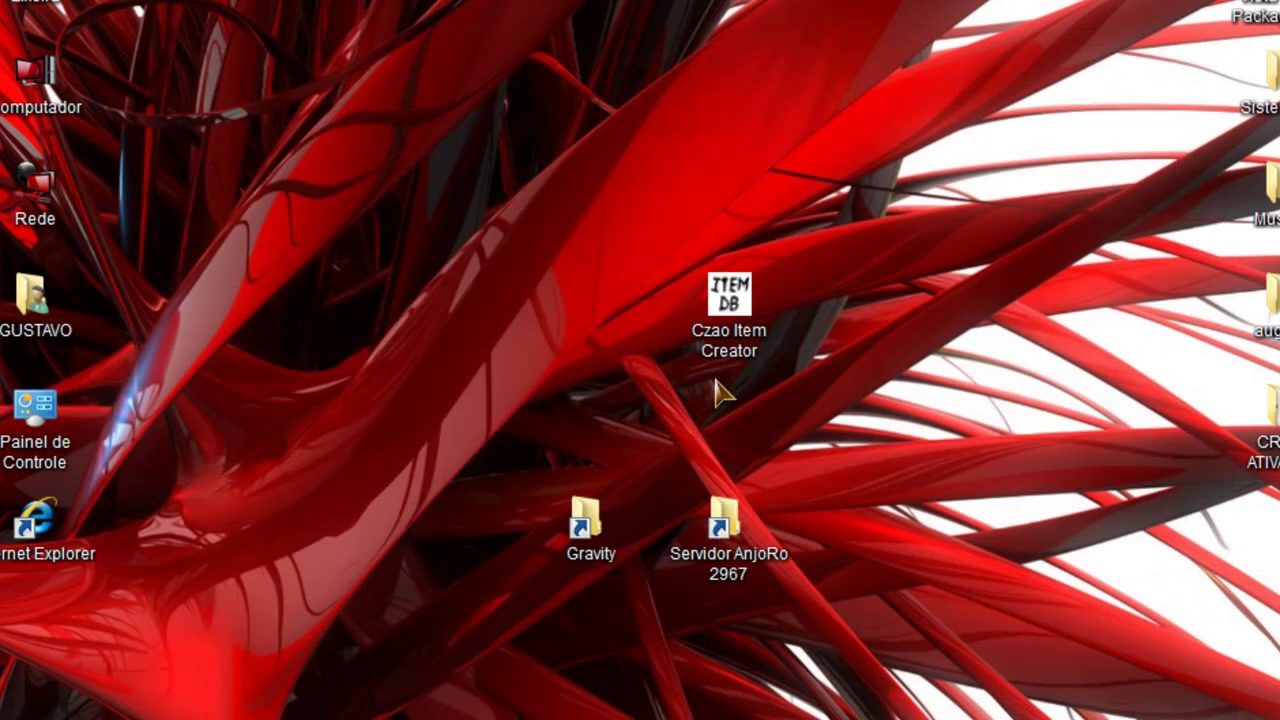
{"action": "right_click", "coordinate": [345, 240]}
{"action": "left_click", "coordinate": [443, 337]}
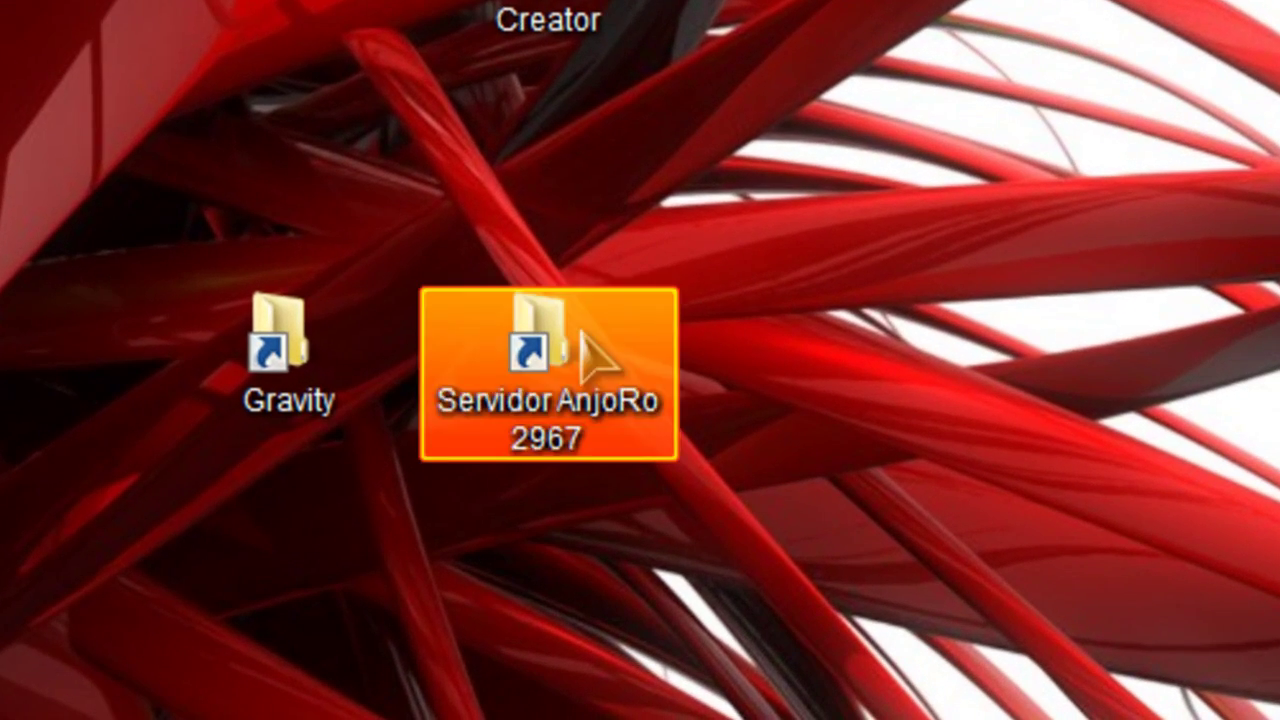
{"action": "double_click", "coordinate": [590, 345]}
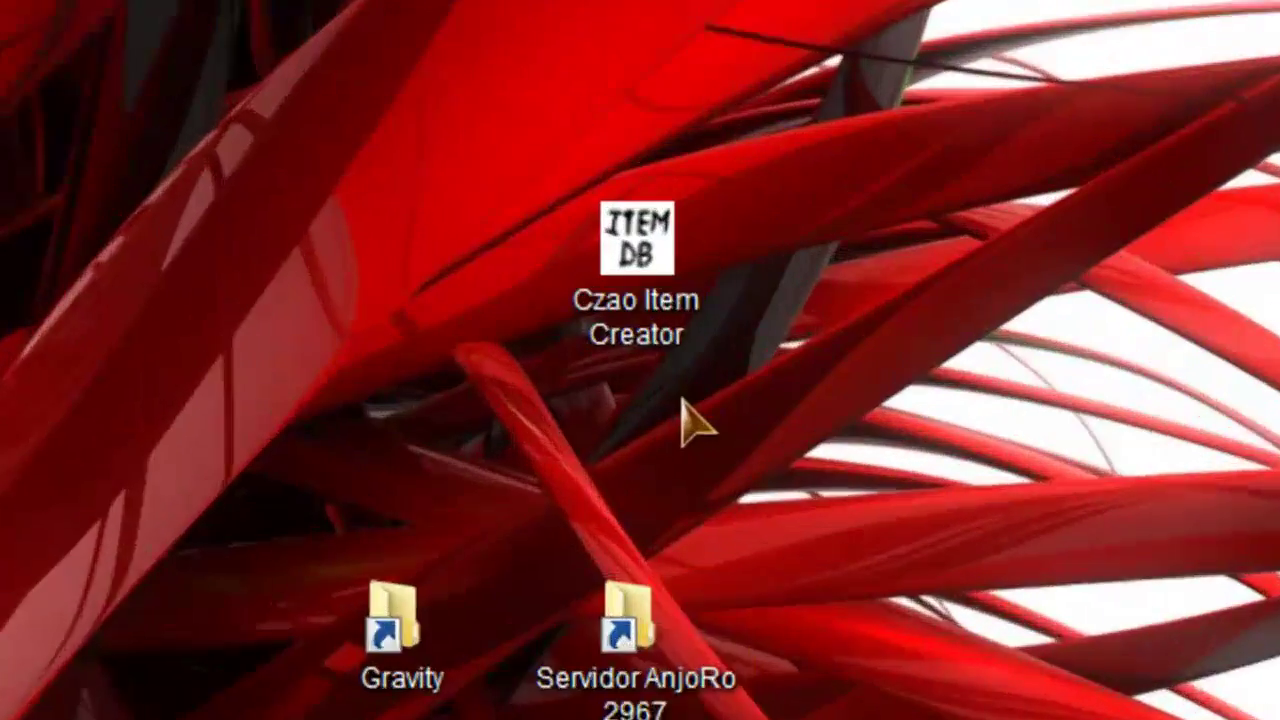
{"action": "double_click", "coordinate": [688, 268]}
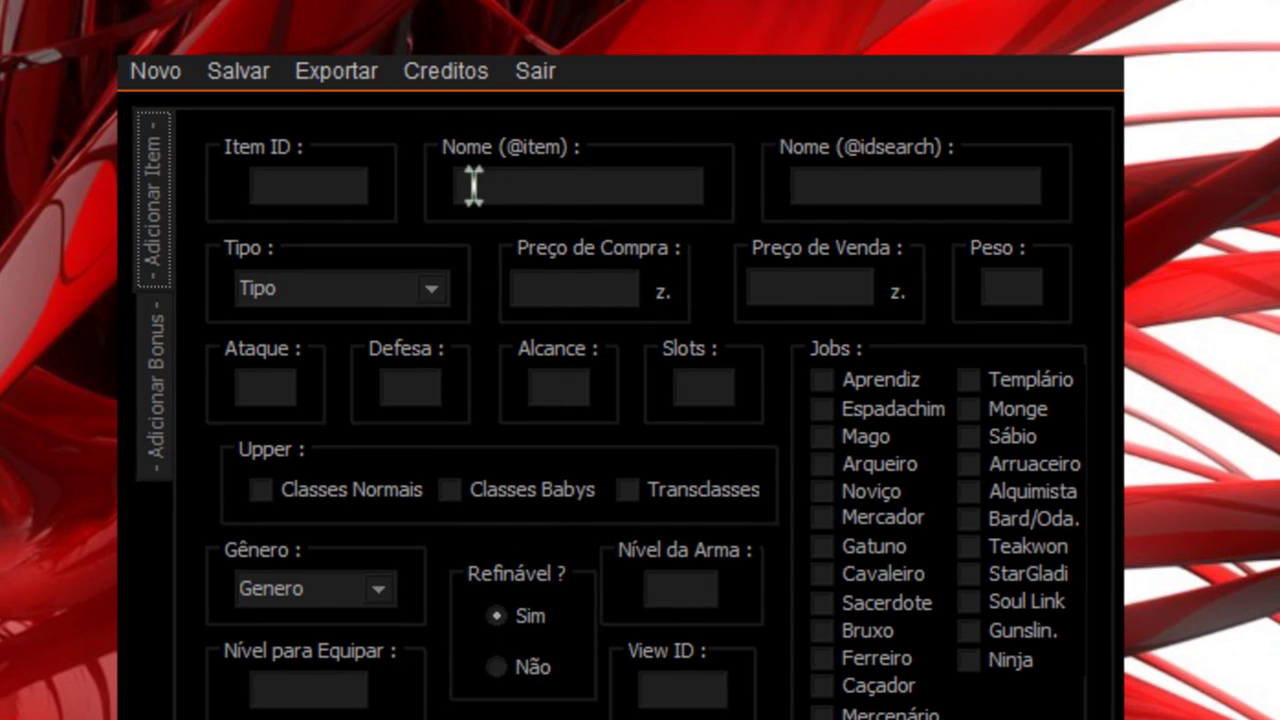
Step: Enter golden_wings as the item name and 'golden wings' as the search name
{"action": "left_click", "coordinate": [541, 178]}
{"action": "right_click", "coordinate": [541, 178]}
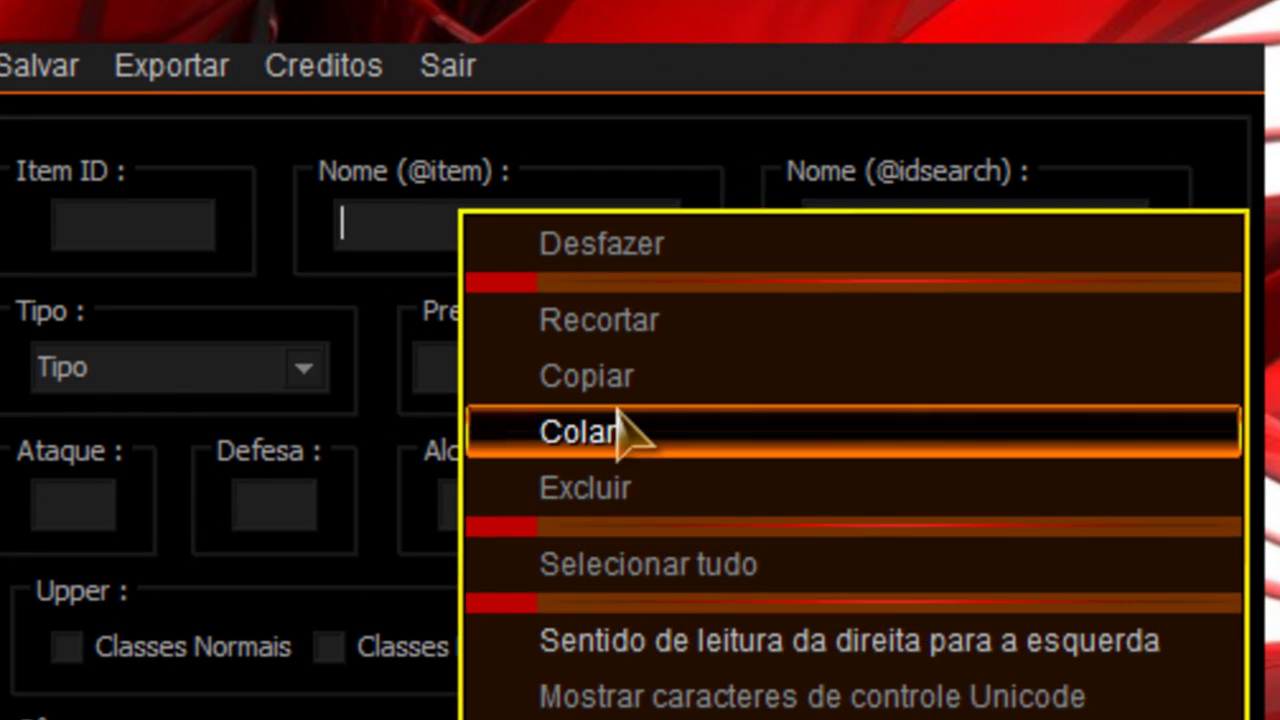
{"action": "left_click", "coordinate": [660, 337]}
{"action": "right_click", "coordinate": [838, 240]}
{"action": "left_click", "coordinate": [940, 460]}
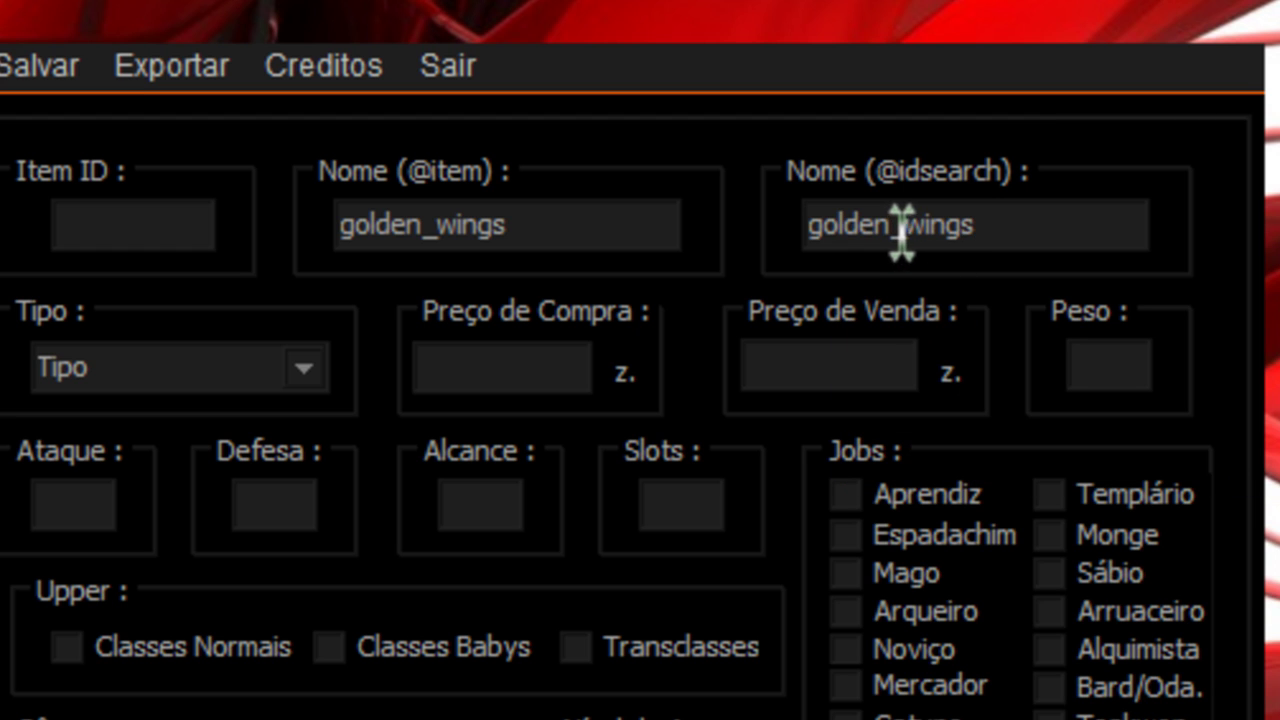
{"action": "key", "text": "BackSpace"}
{"action": "left_click", "coordinate": [1118, 366]}
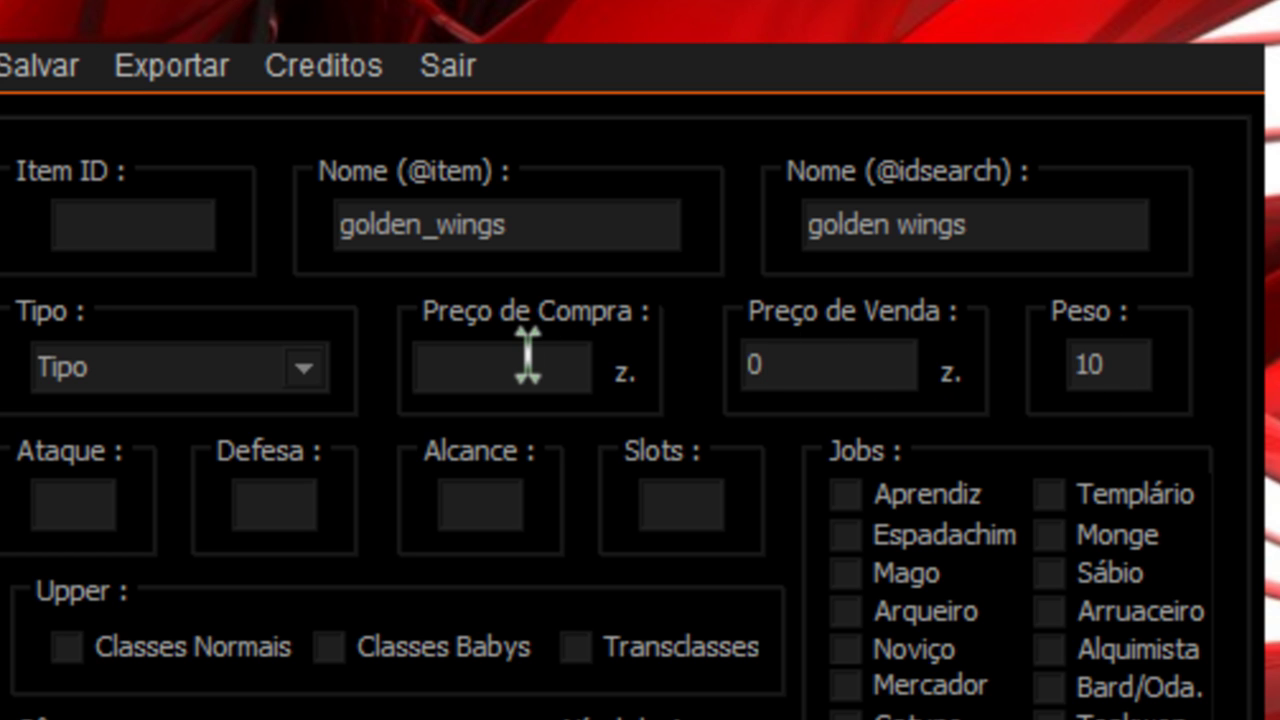
Step: Make golden_wings an Armadura/Capus/Botas/Chapéis item with 0 attack, defence and range and 4 slots
{"action": "type", "text": "0"}
{"action": "left_click", "coordinate": [303, 368]}
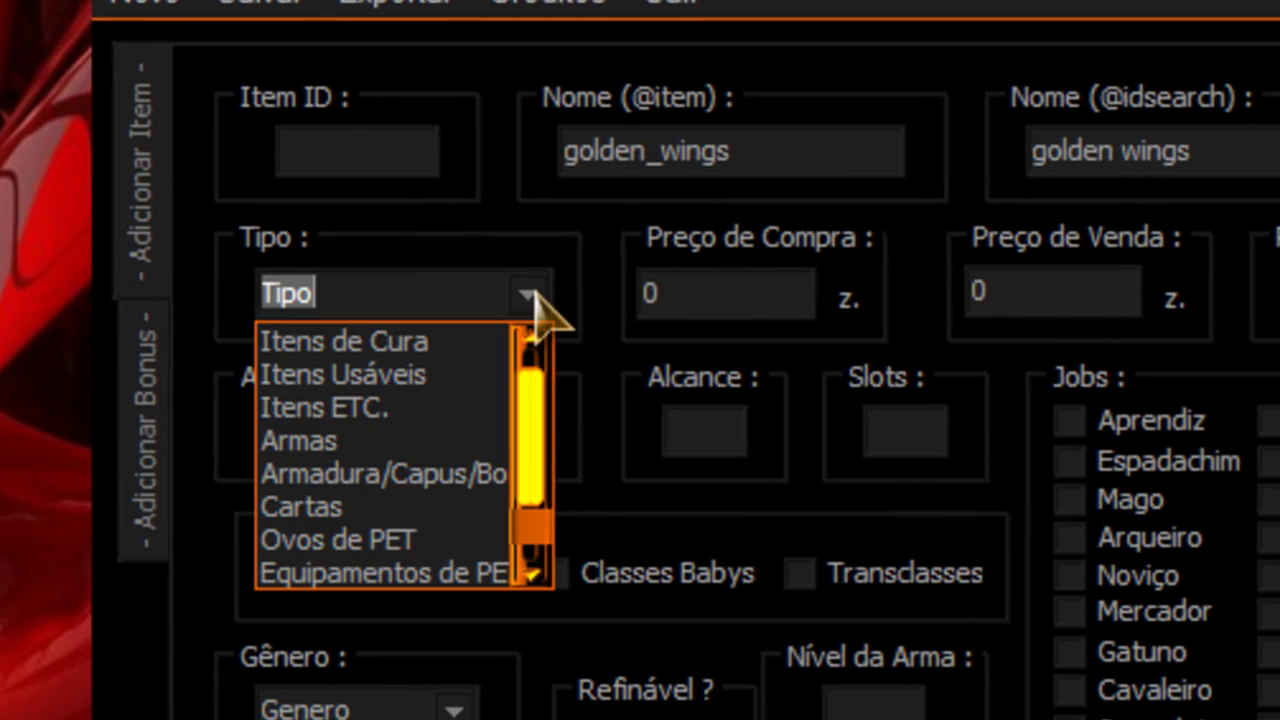
{"action": "left_click", "coordinate": [425, 474]}
{"action": "left_click", "coordinate": [298, 430]}
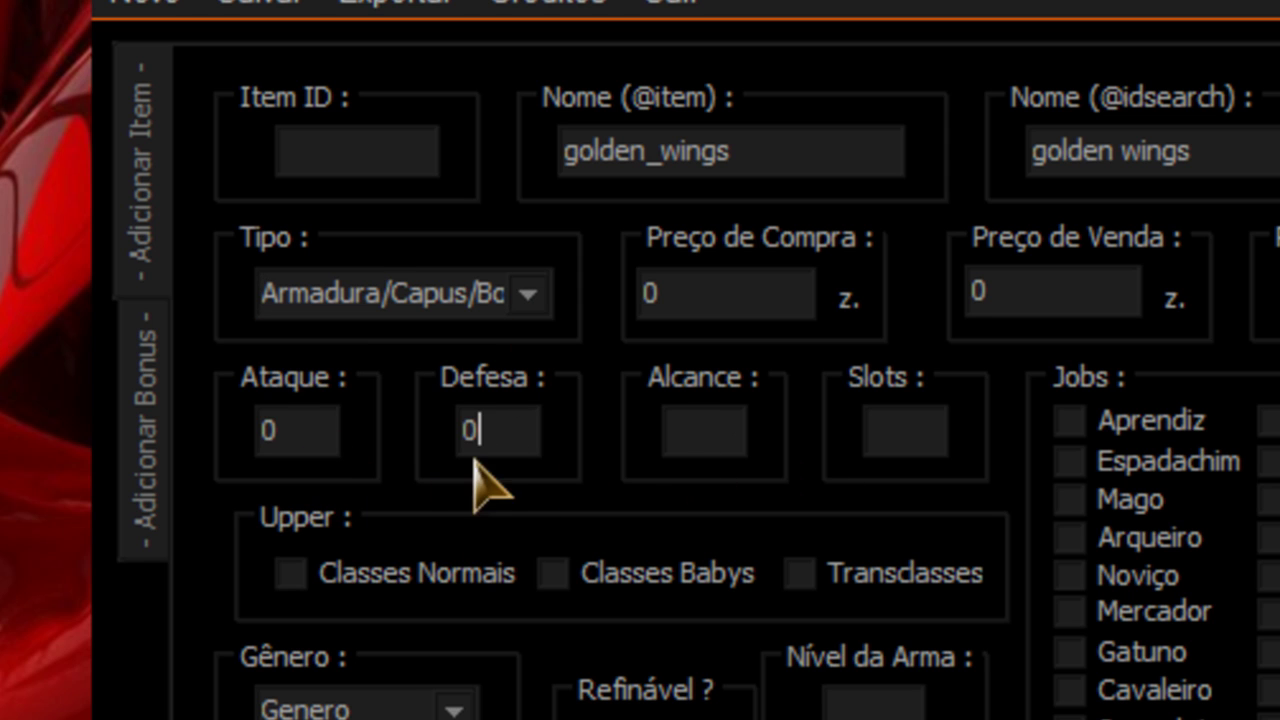
{"action": "left_click", "coordinate": [906, 437]}
{"action": "type", "text": "4"}
Step: Tick every job class, from Aprendiz through Sábio, as able to equip the item
{"action": "left_click", "coordinate": [1069, 420]}
{"action": "left_click", "coordinate": [1069, 461]}
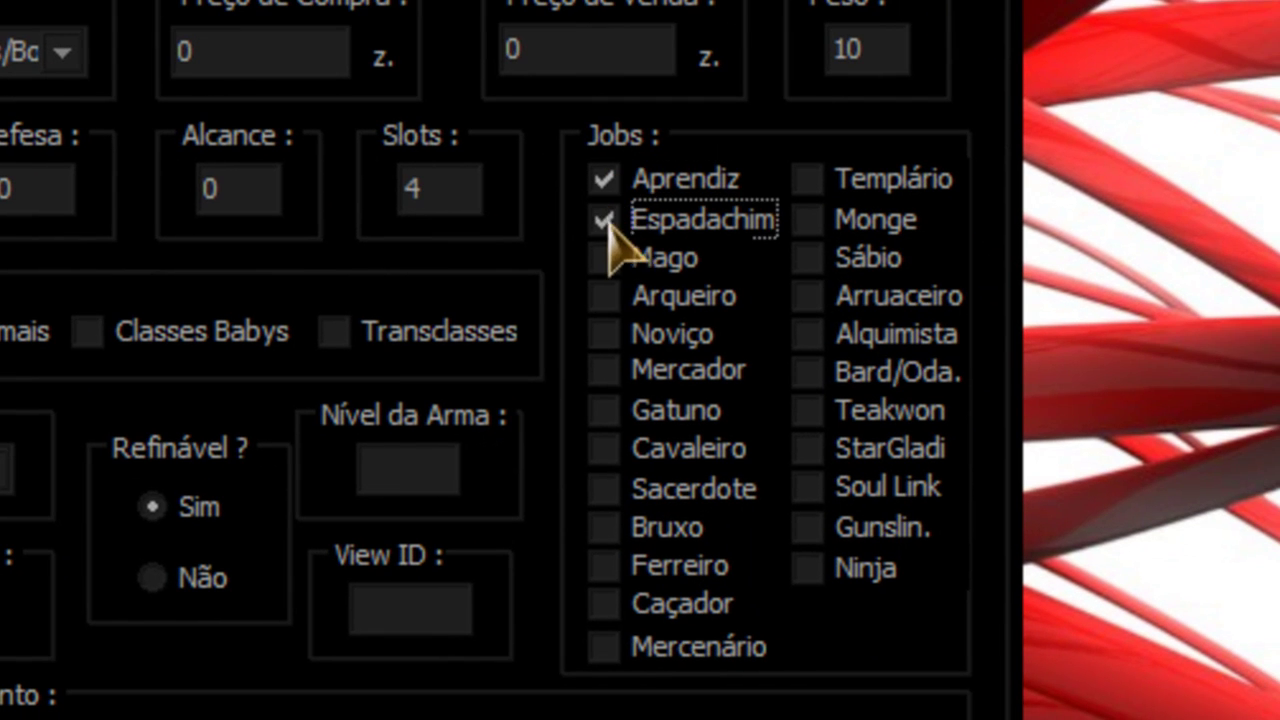
{"action": "left_click", "coordinate": [604, 258]}
{"action": "left_click", "coordinate": [604, 296]}
{"action": "left_click", "coordinate": [604, 370]}
{"action": "left_click", "coordinate": [604, 448]}
{"action": "left_click", "coordinate": [604, 488]}
{"action": "left_click", "coordinate": [604, 528]}
{"action": "left_click", "coordinate": [604, 604]}
{"action": "left_click", "coordinate": [604, 646]}
{"action": "left_click", "coordinate": [604, 566]}
{"action": "left_click", "coordinate": [604, 410]}
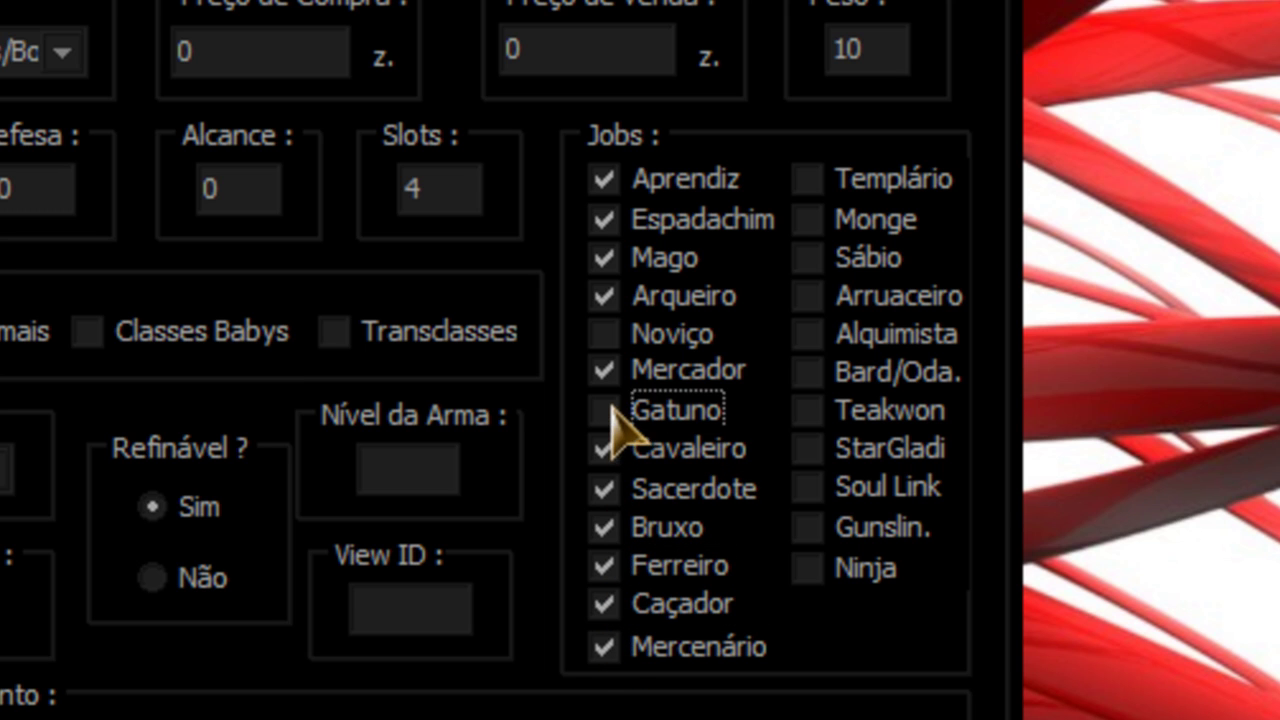
{"action": "left_click", "coordinate": [604, 333]}
{"action": "left_click", "coordinate": [808, 179]}
{"action": "left_click", "coordinate": [808, 219]}
{"action": "left_click", "coordinate": [808, 296]}
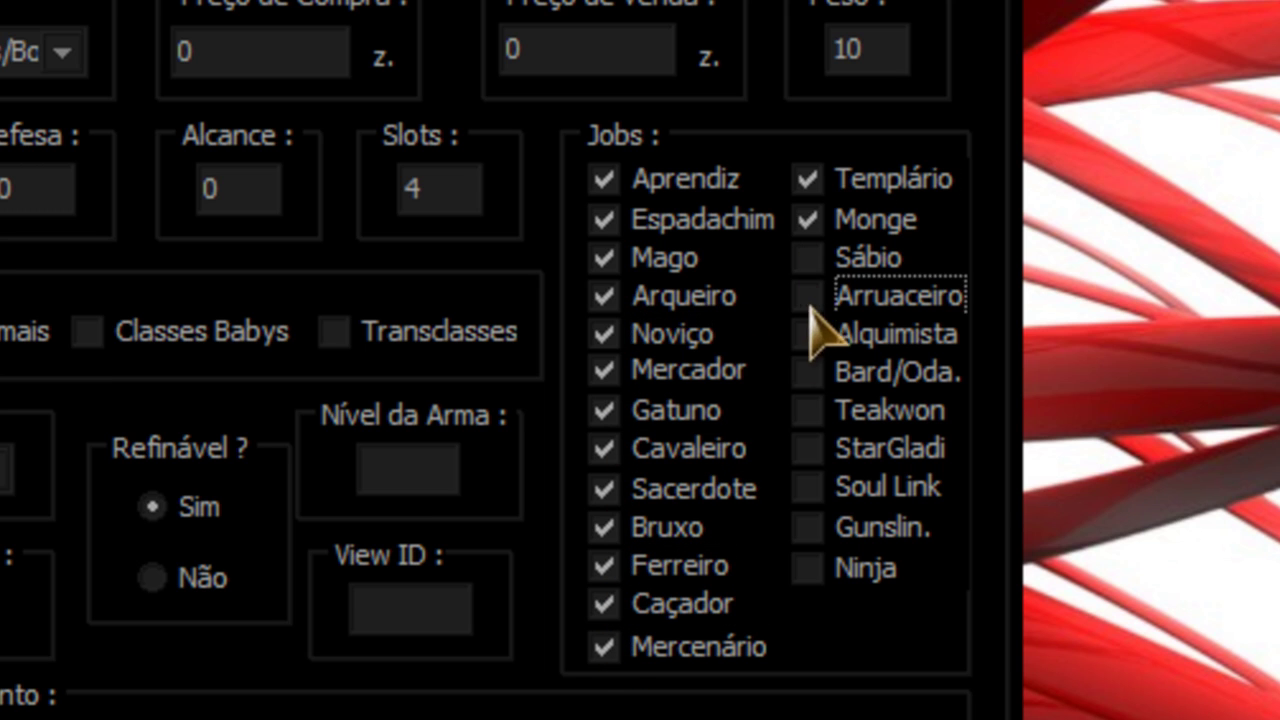
{"action": "left_click", "coordinate": [808, 410]}
{"action": "left_click", "coordinate": [808, 487]}
{"action": "left_click", "coordinate": [808, 527]}
{"action": "left_click", "coordinate": [808, 567]}
{"action": "left_click", "coordinate": [808, 449]}
{"action": "left_click", "coordinate": [808, 371]}
{"action": "left_click", "coordinate": [808, 333]}
{"action": "left_click", "coordinate": [808, 257]}
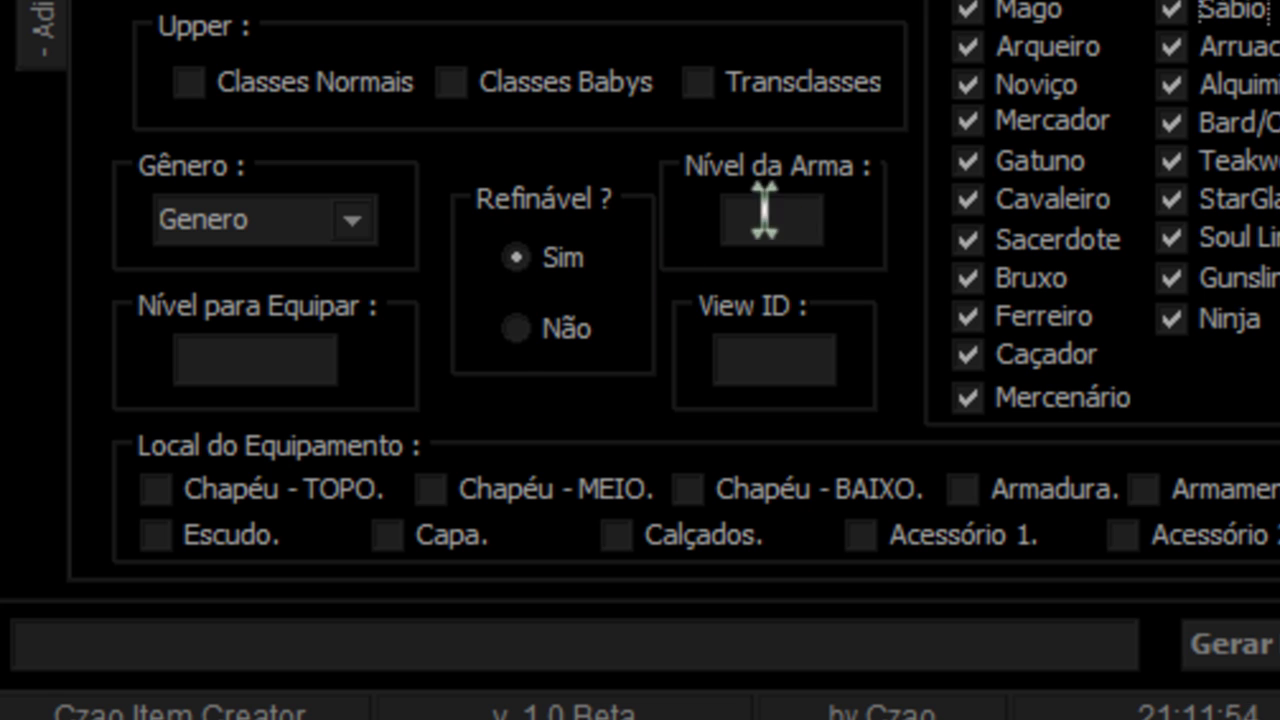
Step: Set gender to Ambos and allow normal, baby and transcended classes
{"action": "left_click", "coordinate": [365, 224]}
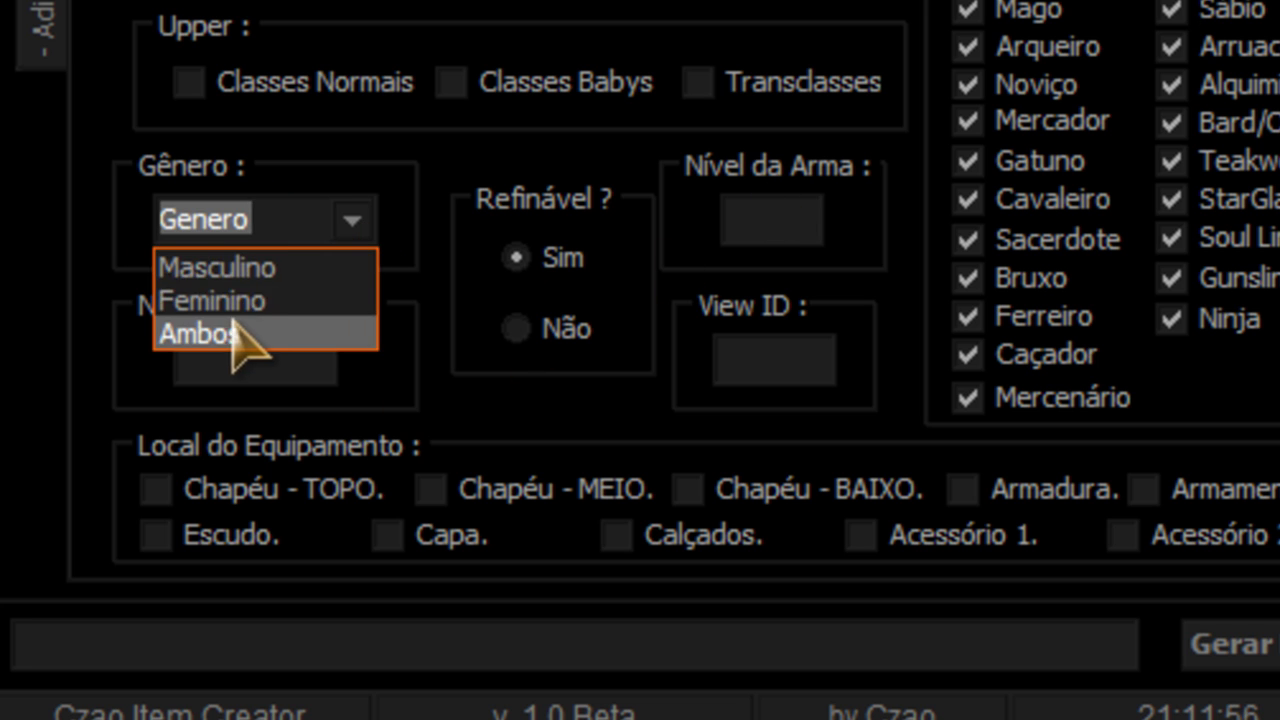
{"action": "left_click", "coordinate": [233, 325]}
{"action": "left_click", "coordinate": [189, 84]}
{"action": "left_click", "coordinate": [620, 90]}
{"action": "left_click", "coordinate": [712, 88]}
Step: Set equip level 10 and the Chapéu - BAIXO slot, then show the desktop
{"action": "left_click", "coordinate": [280, 360]}
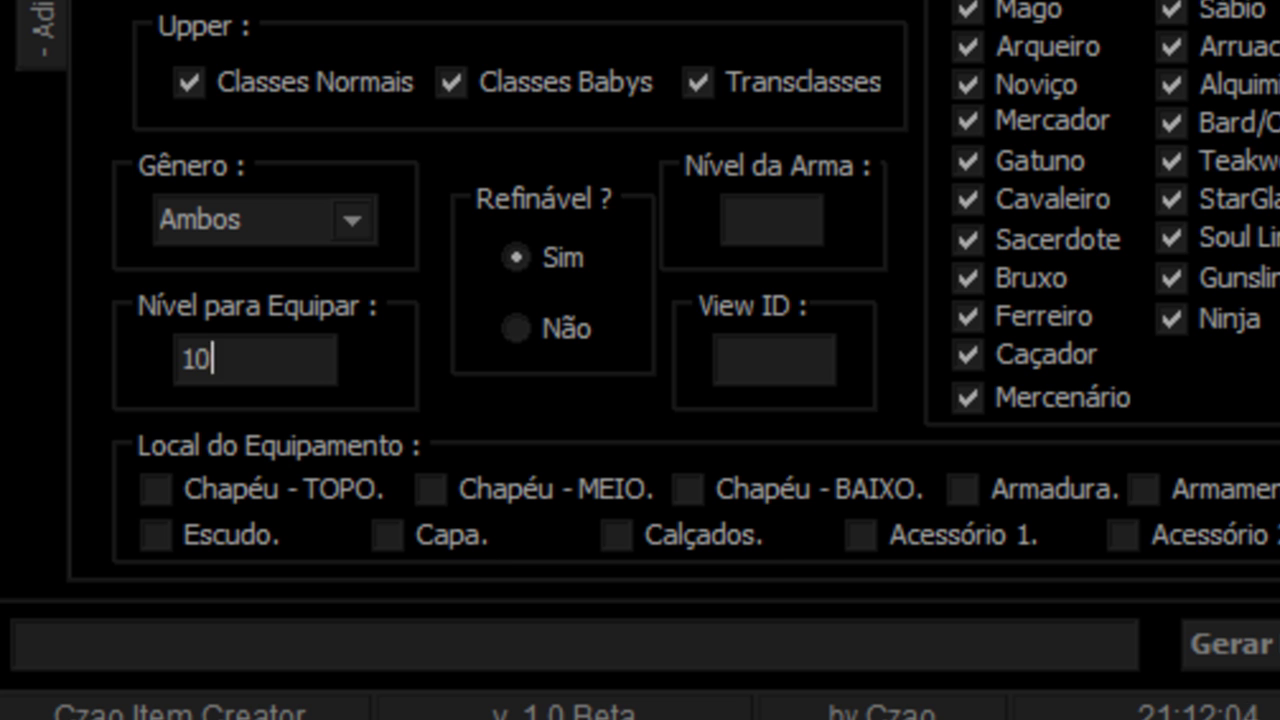
{"action": "left_click", "coordinate": [693, 500]}
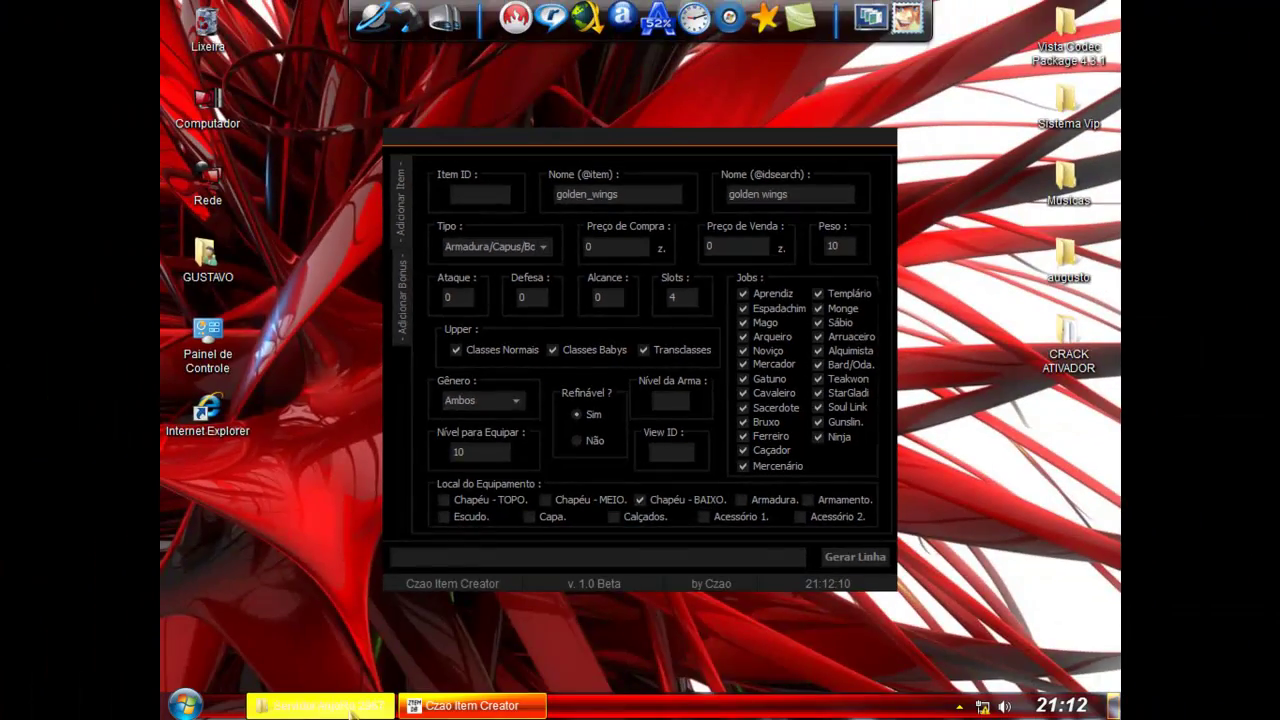
{"action": "left_click", "coordinate": [352, 706]}
{"action": "left_click", "coordinate": [472, 705]}
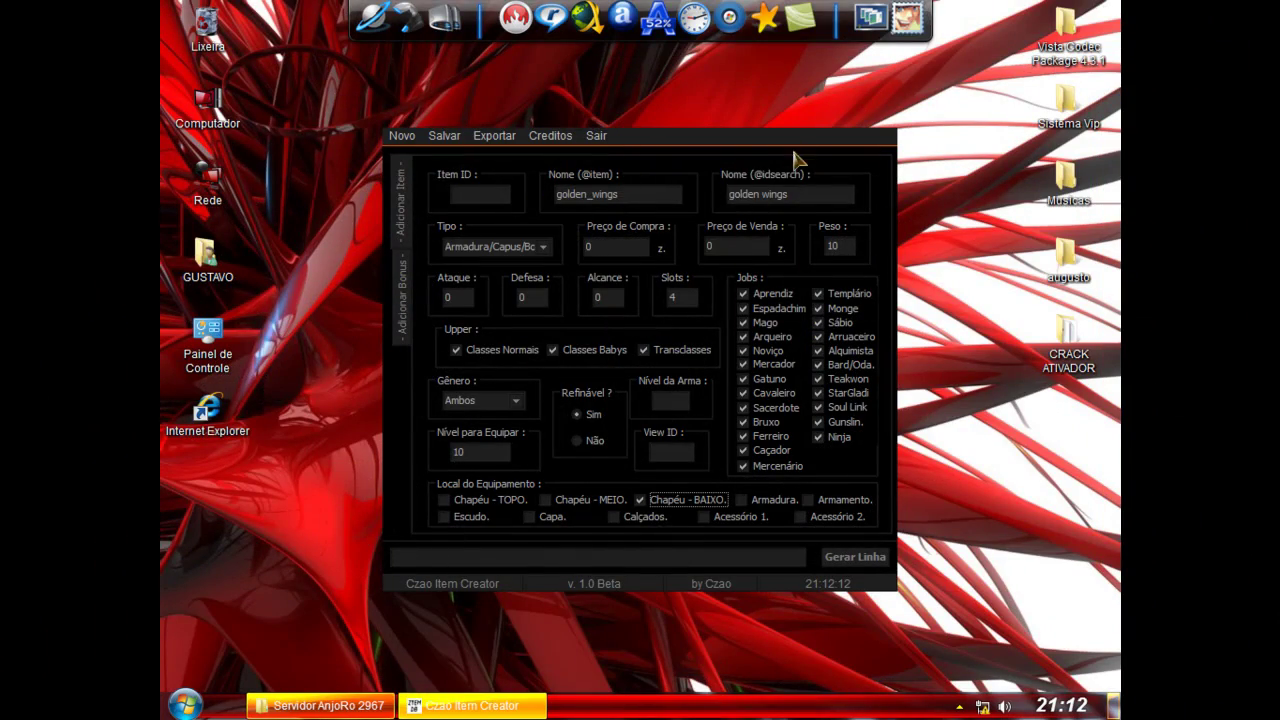
{"action": "left_click", "coordinate": [1113, 706]}
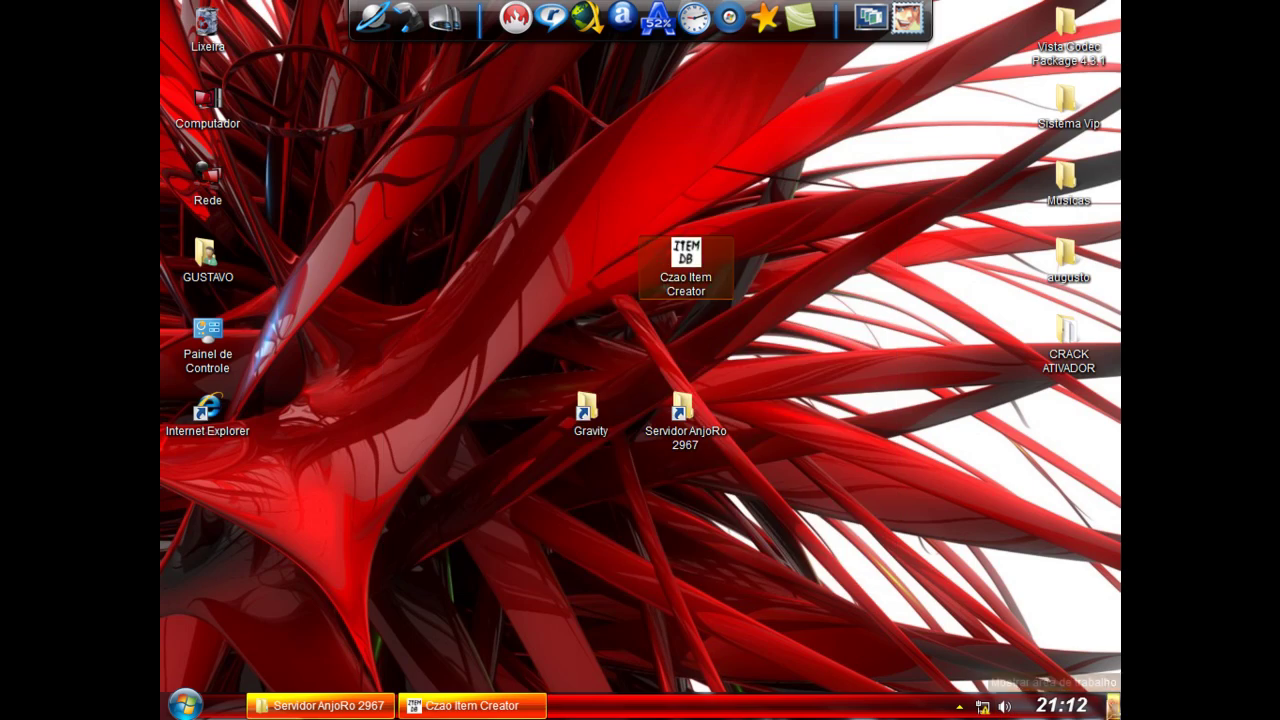
Step: Browse into the Gravity client's data folder and open num2itemdesctable_
{"action": "double_click", "coordinate": [588, 410]}
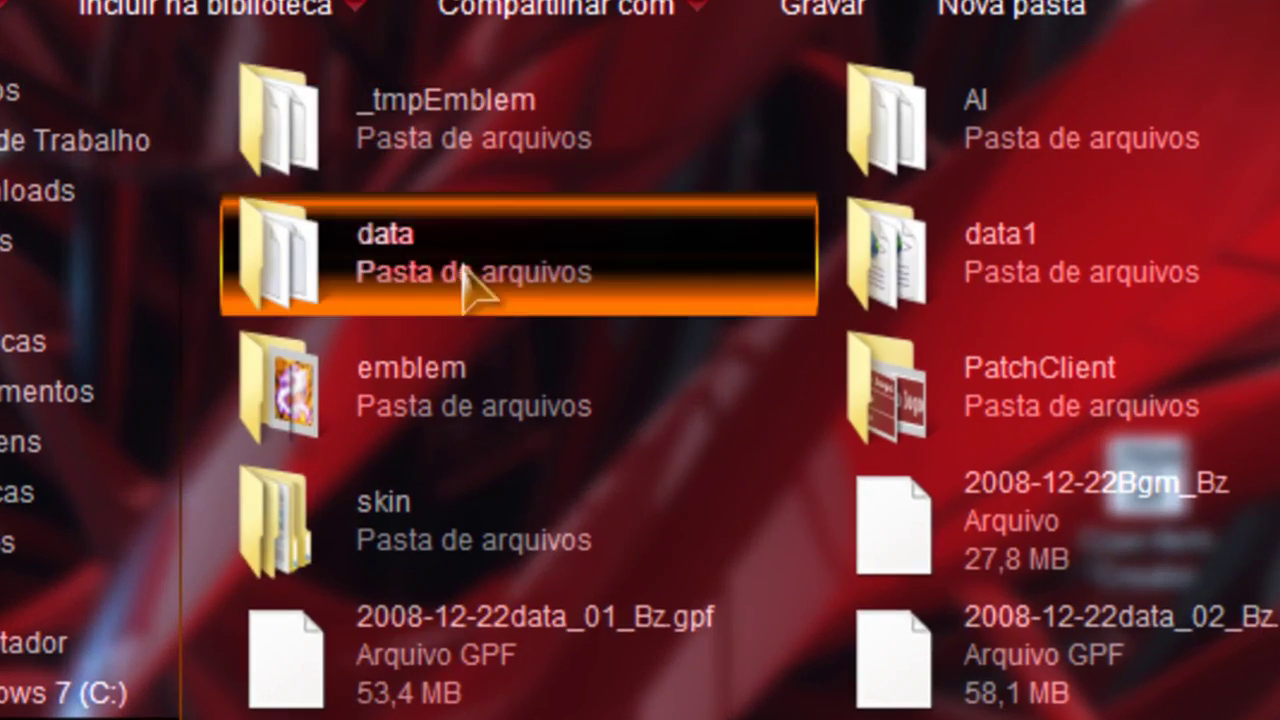
{"action": "double_click", "coordinate": [667, 298]}
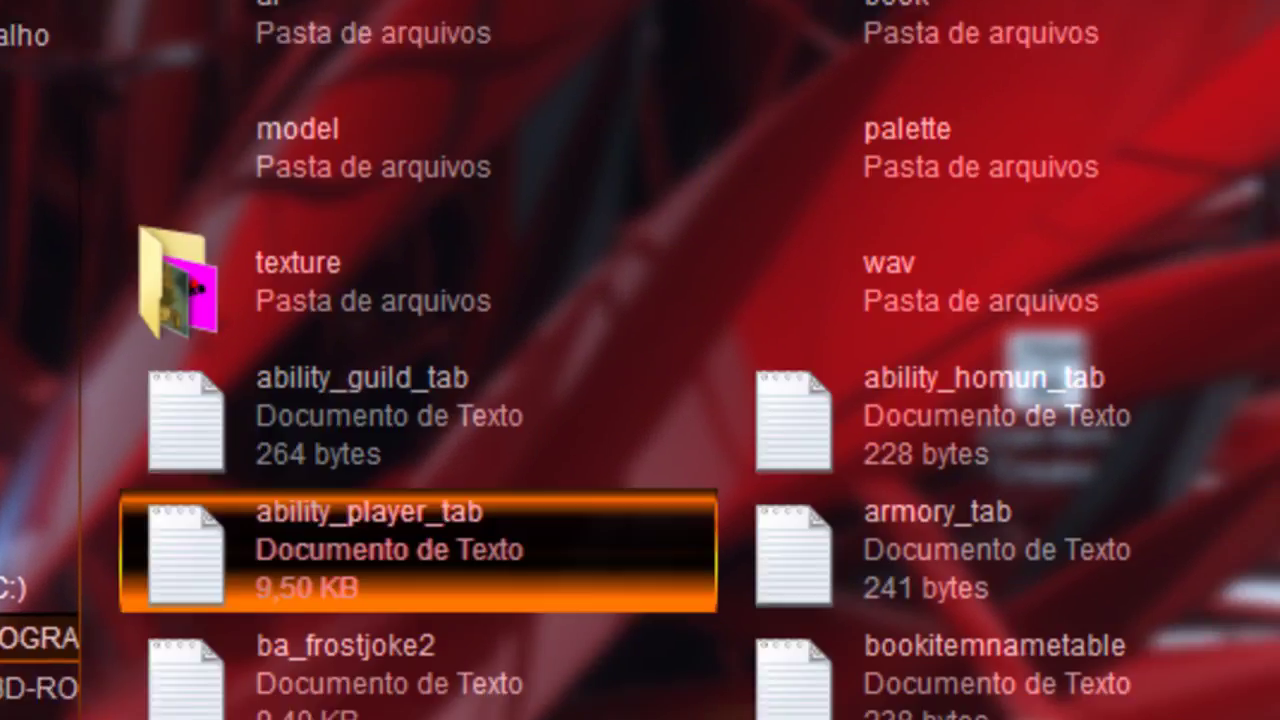
{"action": "scroll", "coordinate": [785, 410], "scroll_direction": "down", "scroll_amount": 10}
{"action": "scroll", "coordinate": [785, 410], "scroll_direction": "down", "scroll_amount": 10}
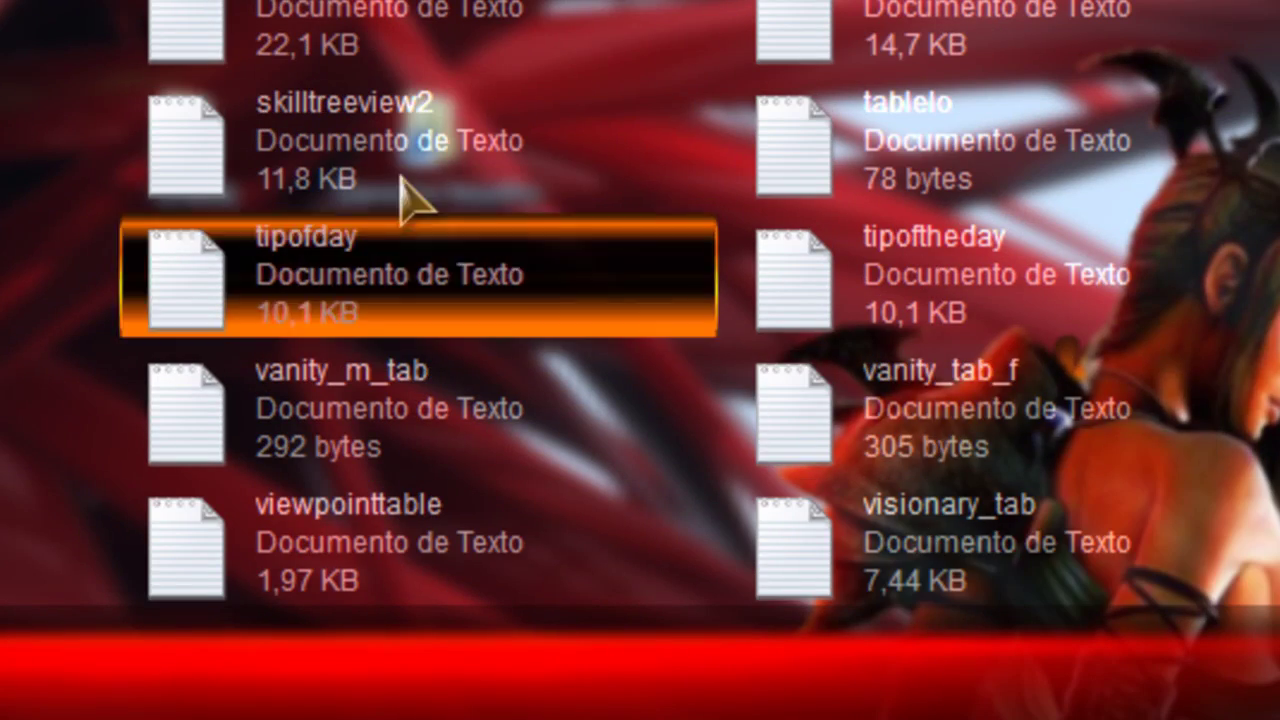
{"action": "scroll", "coordinate": [415, 40], "scroll_direction": "up", "scroll_amount": 10}
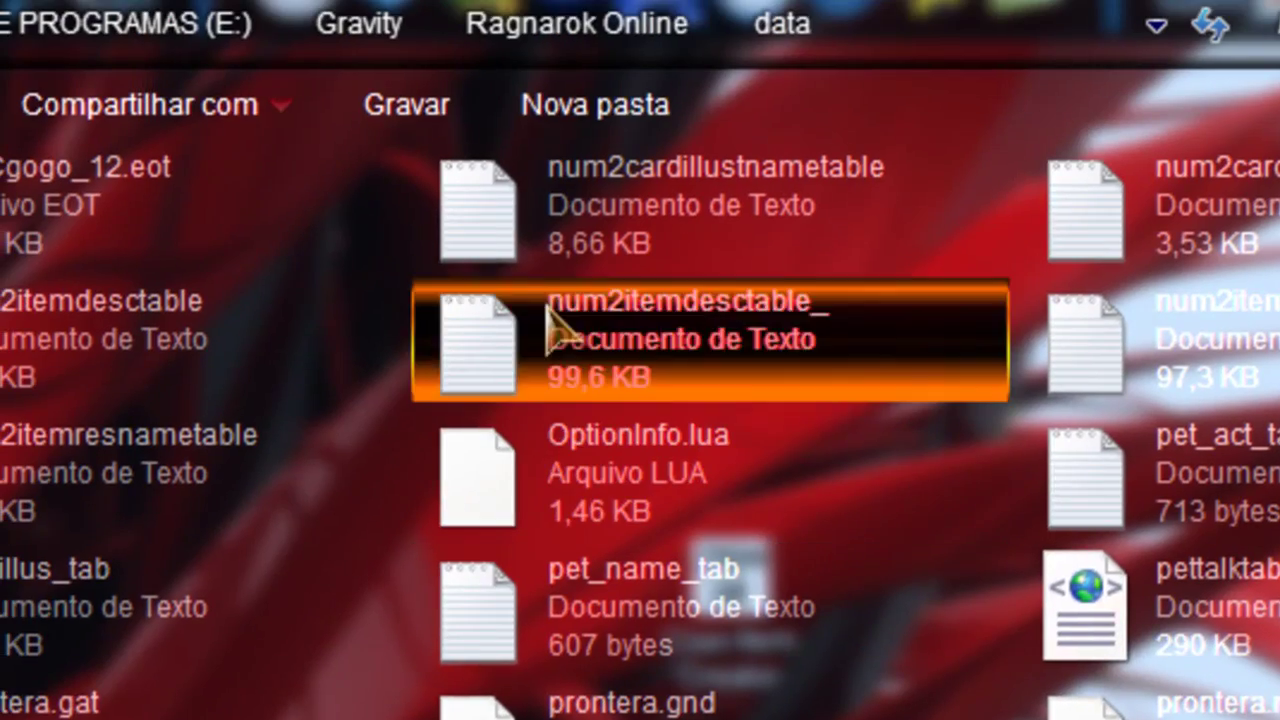
{"action": "double_click", "coordinate": [553, 325]}
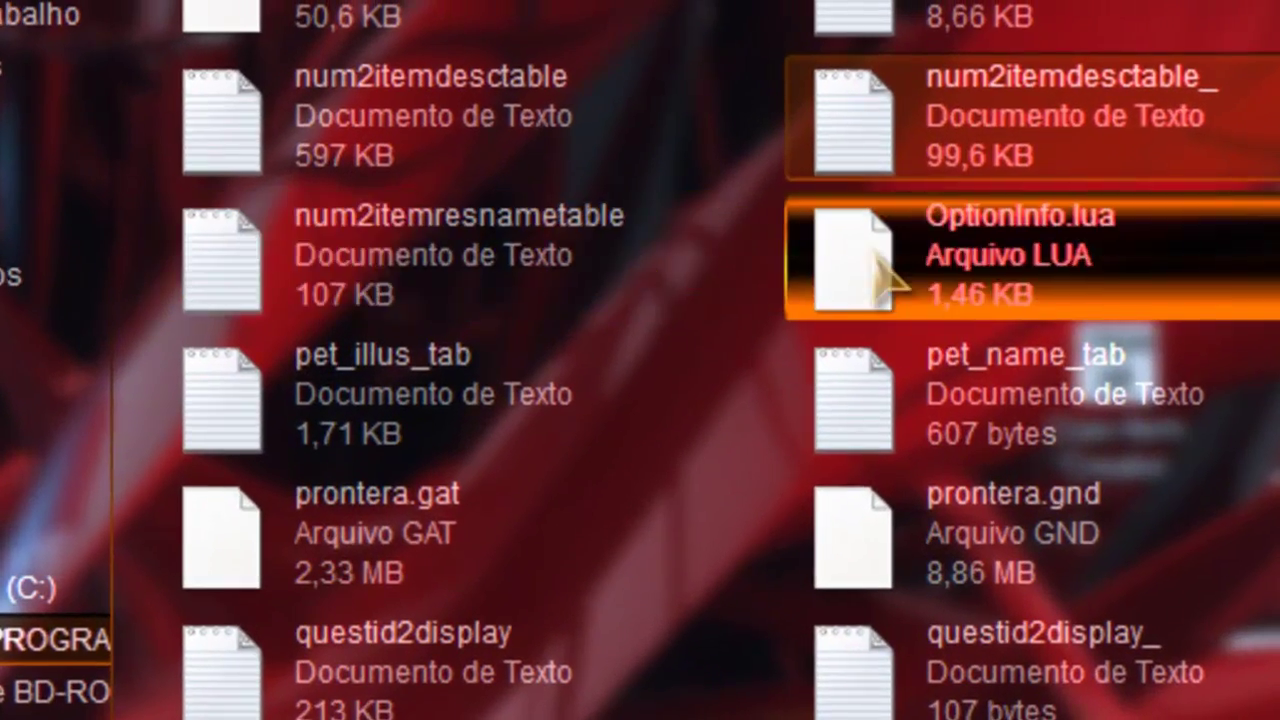
Step: Open num2itemresnametable and copy golden_wings' ID 20038
{"action": "key", "text": "Right"}
{"action": "key", "text": "Return"}
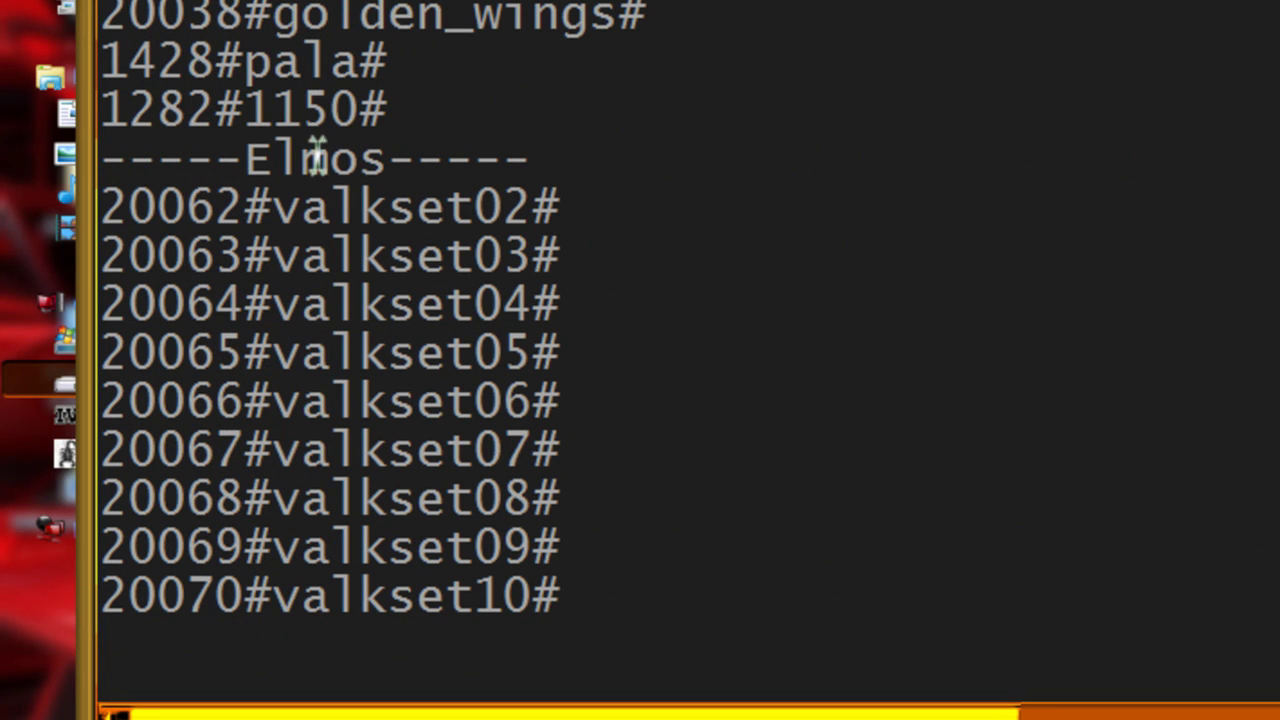
{"action": "left_click_drag", "start_coordinate": [240, 14], "coordinate": [102, 14]}
{"action": "key", "text": "ctrl+c"}
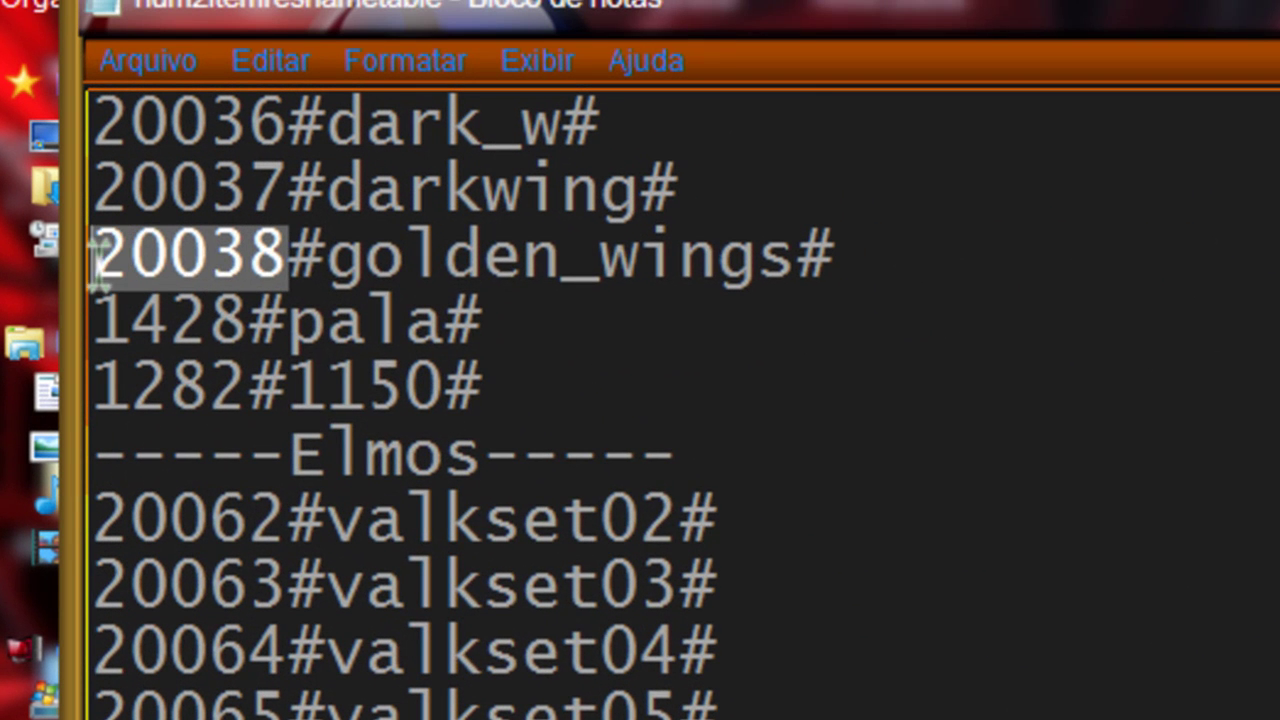
{"action": "right_click", "coordinate": [150, 238]}
{"action": "left_click", "coordinate": [362, 423]}
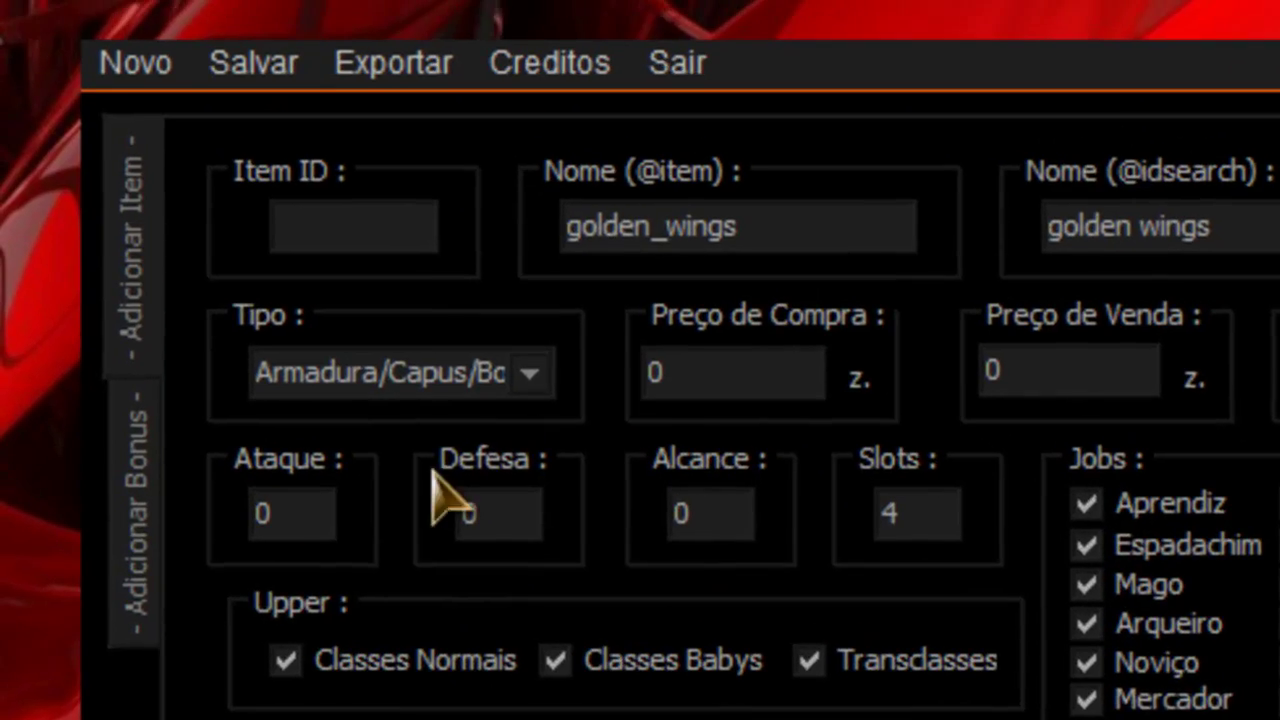
Step: Paste 20038 into the Item ID field and check the item and search names
{"action": "left_click", "coordinate": [414, 234]}
{"action": "right_click", "coordinate": [428, 240]}
{"action": "left_click", "coordinate": [600, 466]}
{"action": "left_click_drag", "start_coordinate": [365, 236], "coordinate": [186, 240]}
{"action": "left_click", "coordinate": [436, 234]}
{"action": "left_click_drag", "start_coordinate": [600, 236], "coordinate": [885, 251]}
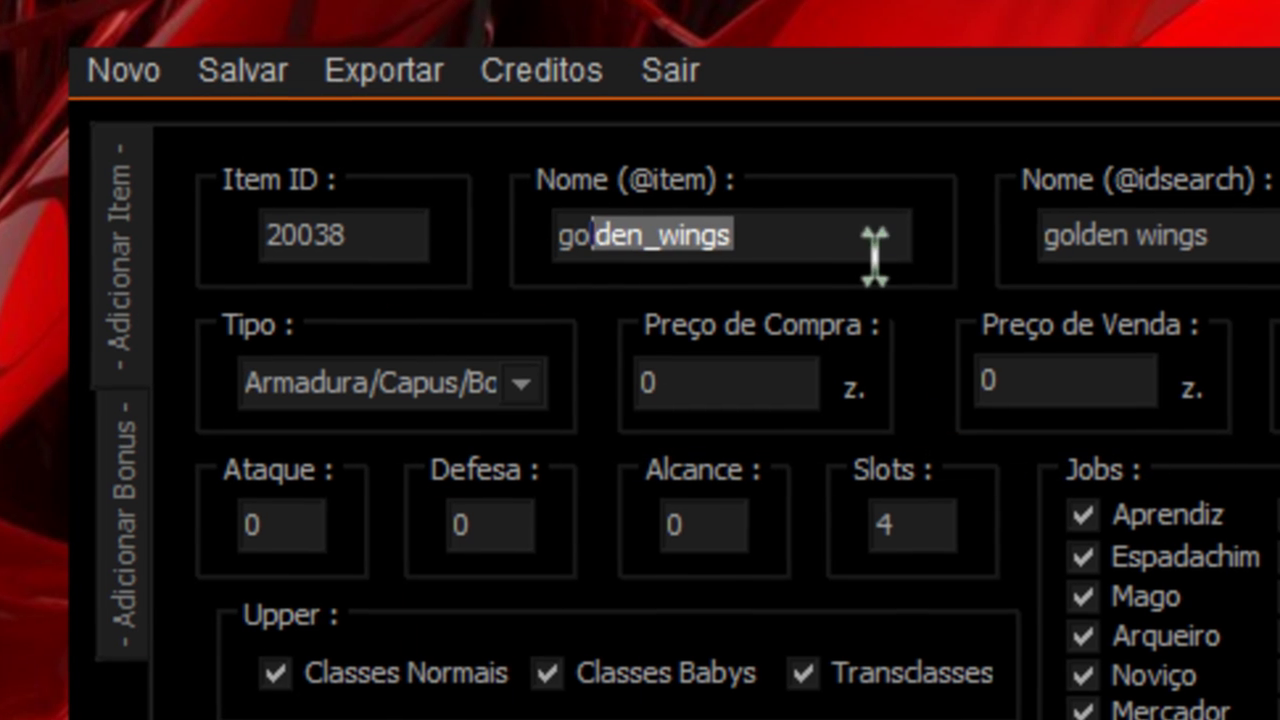
{"action": "left_click", "coordinate": [1275, 240]}
{"action": "left_click_drag", "start_coordinate": [1275, 240], "coordinate": [743, 229]}
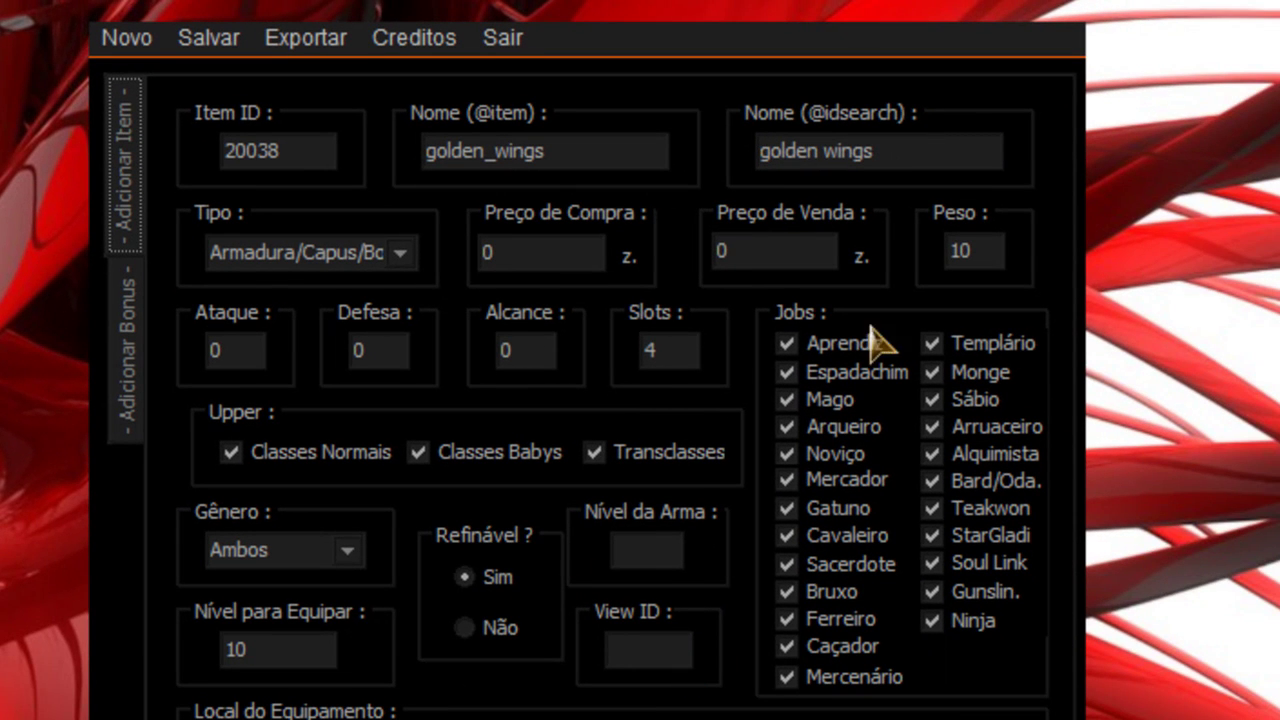
Step: Add a Bonus Todos os Stats of 5 to the item code
{"action": "left_click", "coordinate": [124, 336]}
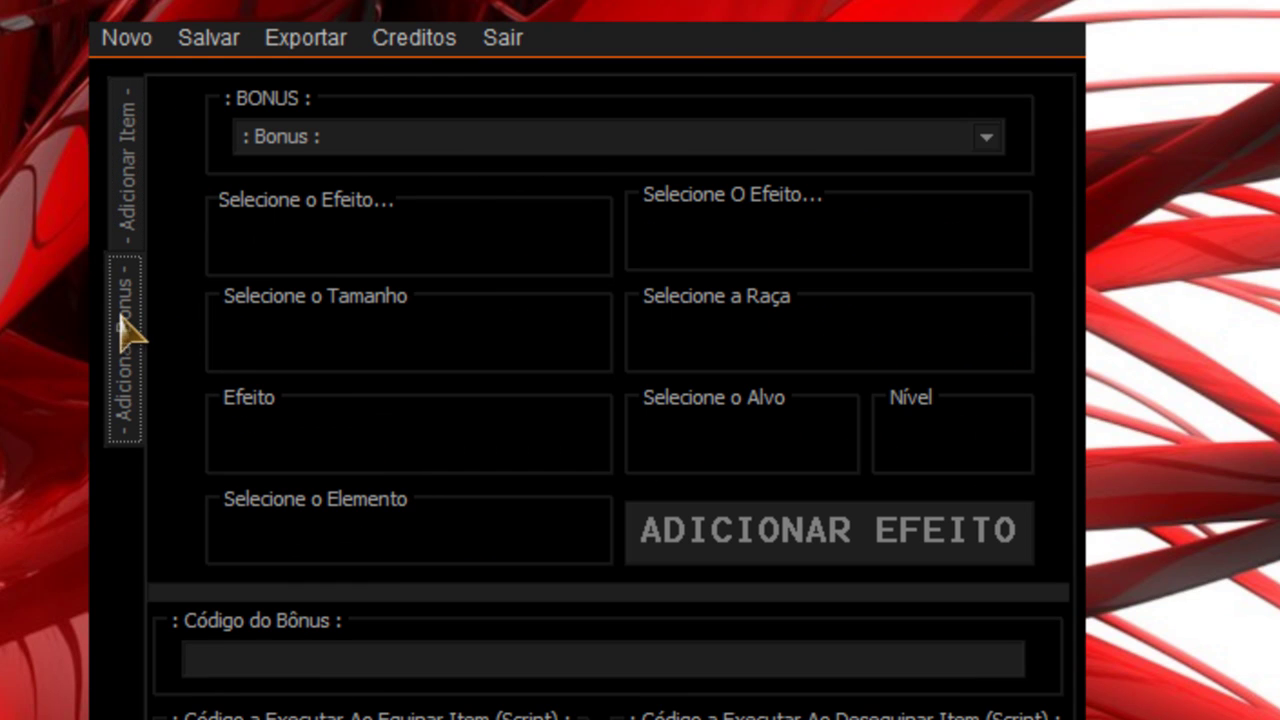
{"action": "left_click", "coordinate": [986, 137]}
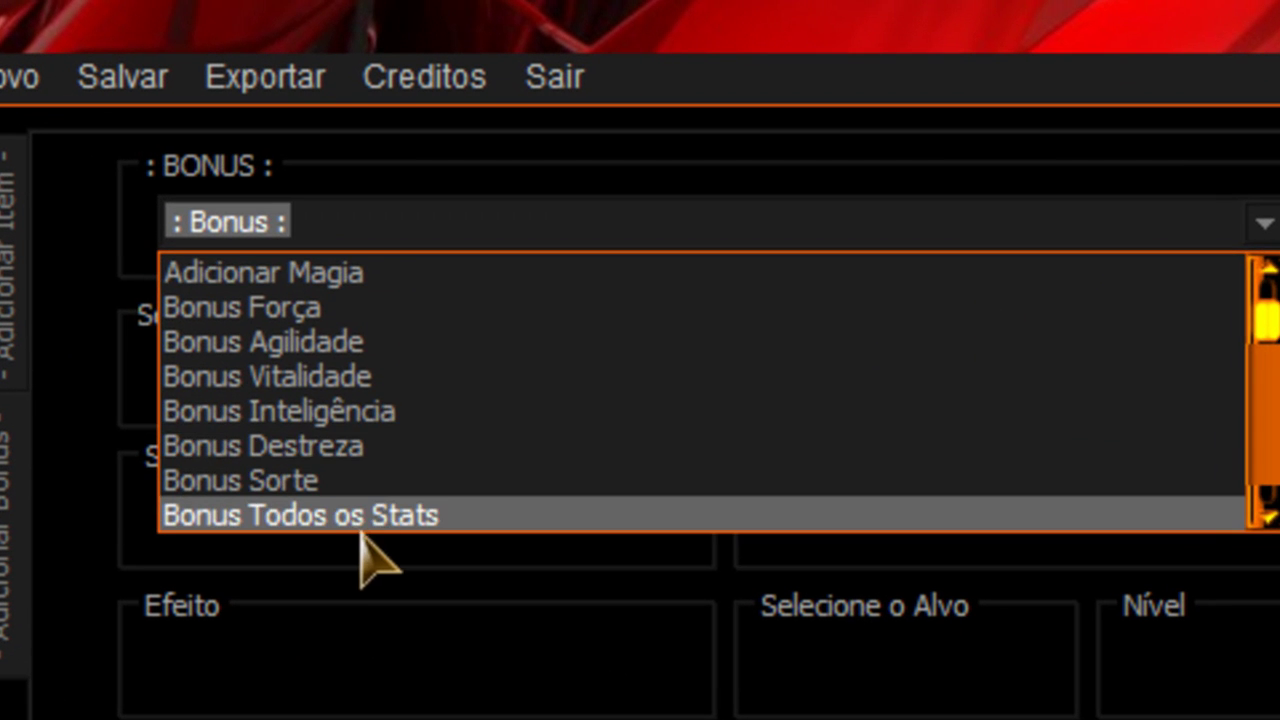
{"action": "left_click", "coordinate": [372, 343]}
{"action": "left_click", "coordinate": [302, 378]}
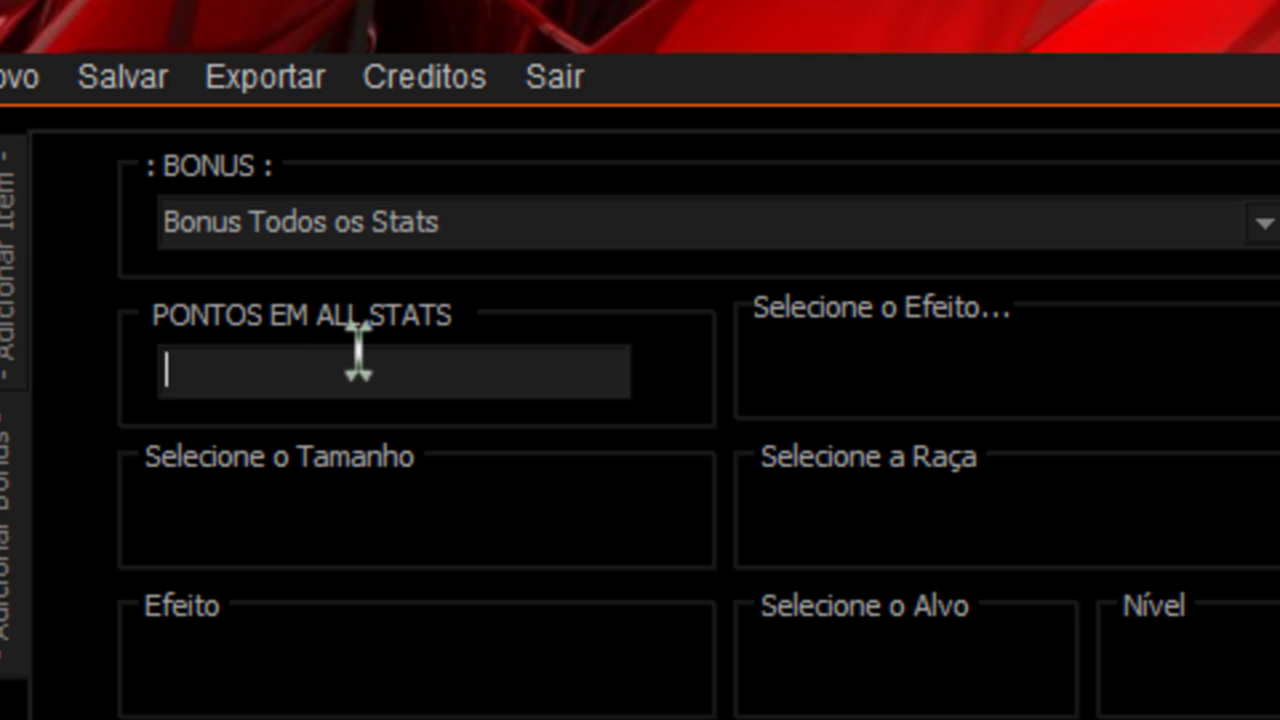
{"action": "type", "text": "5"}
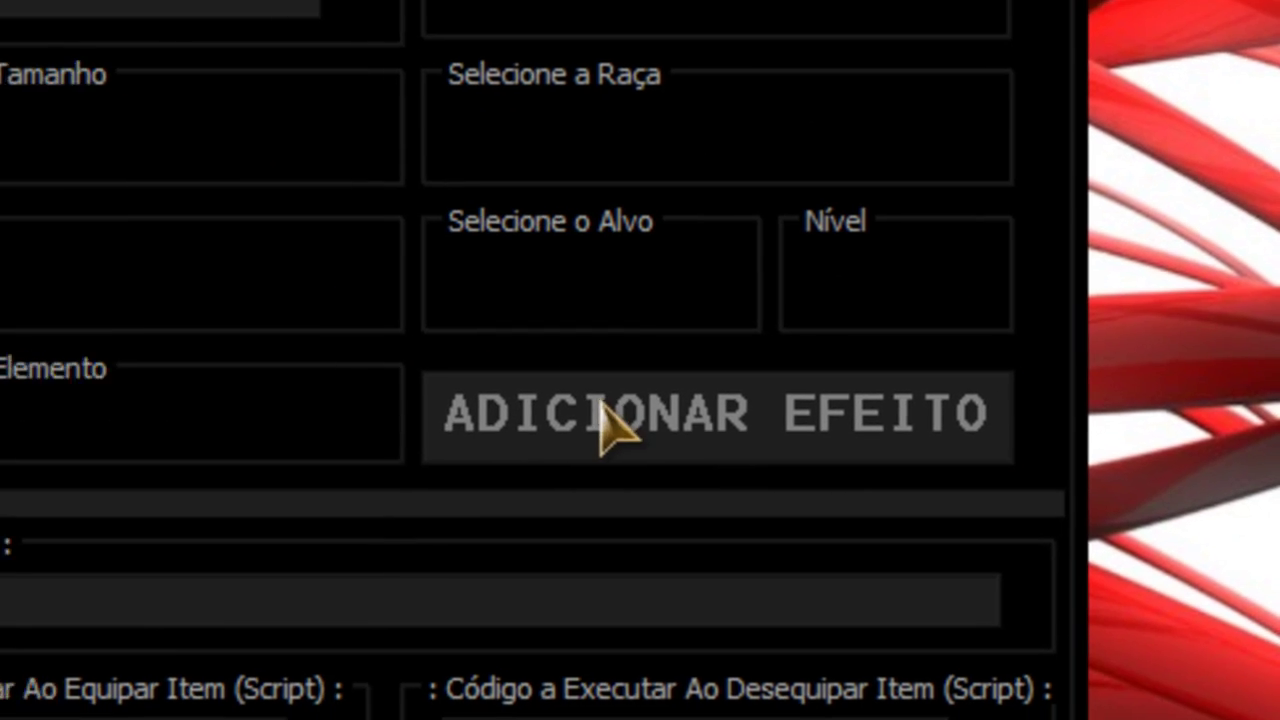
{"action": "left_click", "coordinate": [605, 420]}
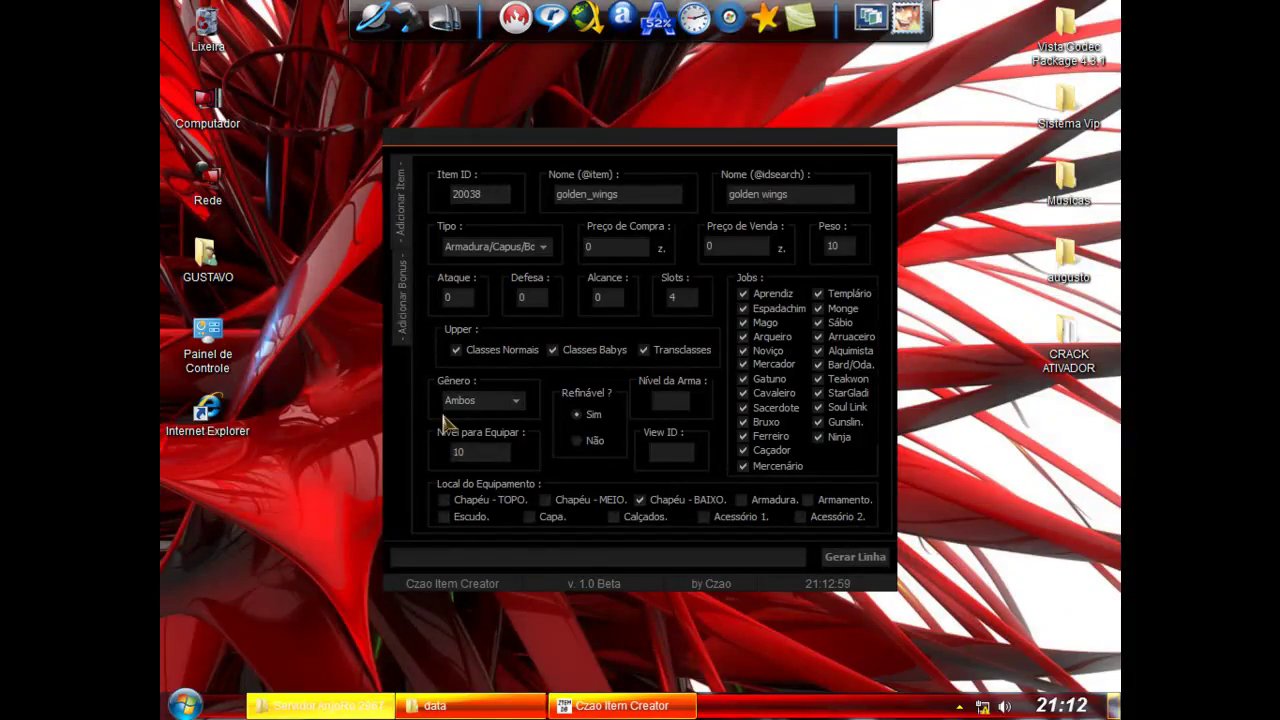
Step: Open item_db2 from the server's db folder in Notepad
{"action": "left_click", "coordinate": [583, 719]}
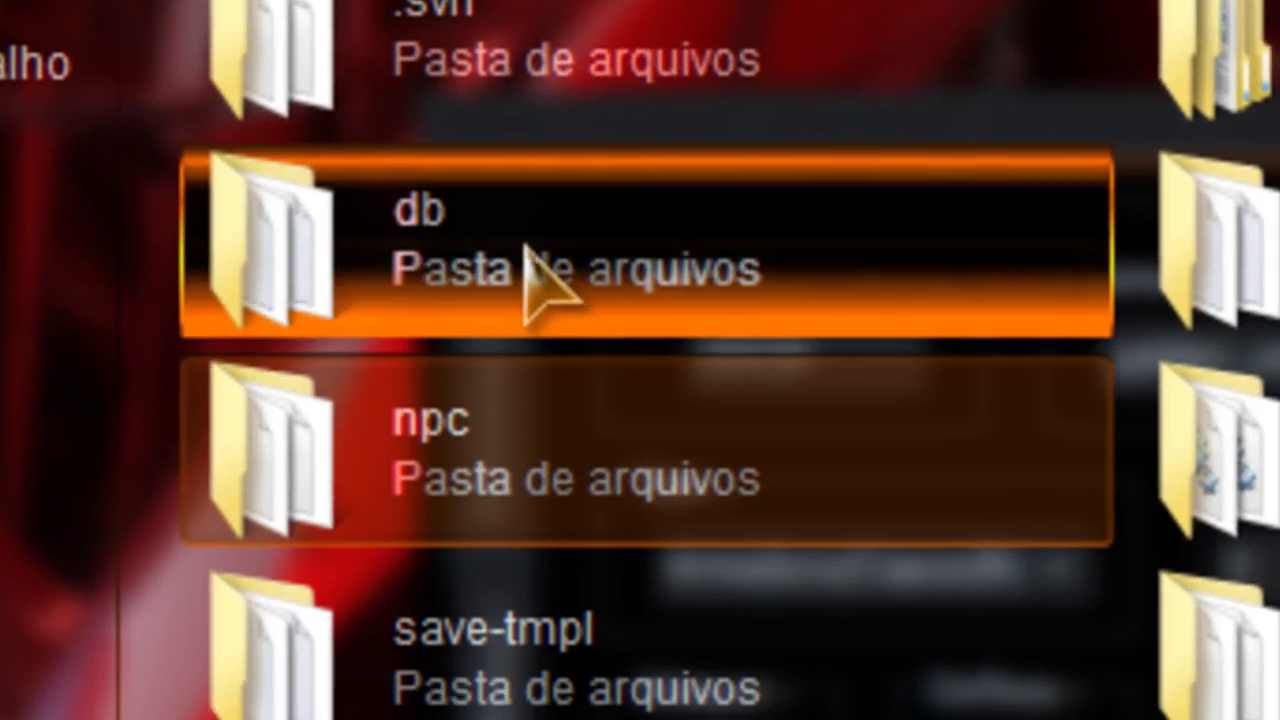
{"action": "double_click", "coordinate": [422, 182]}
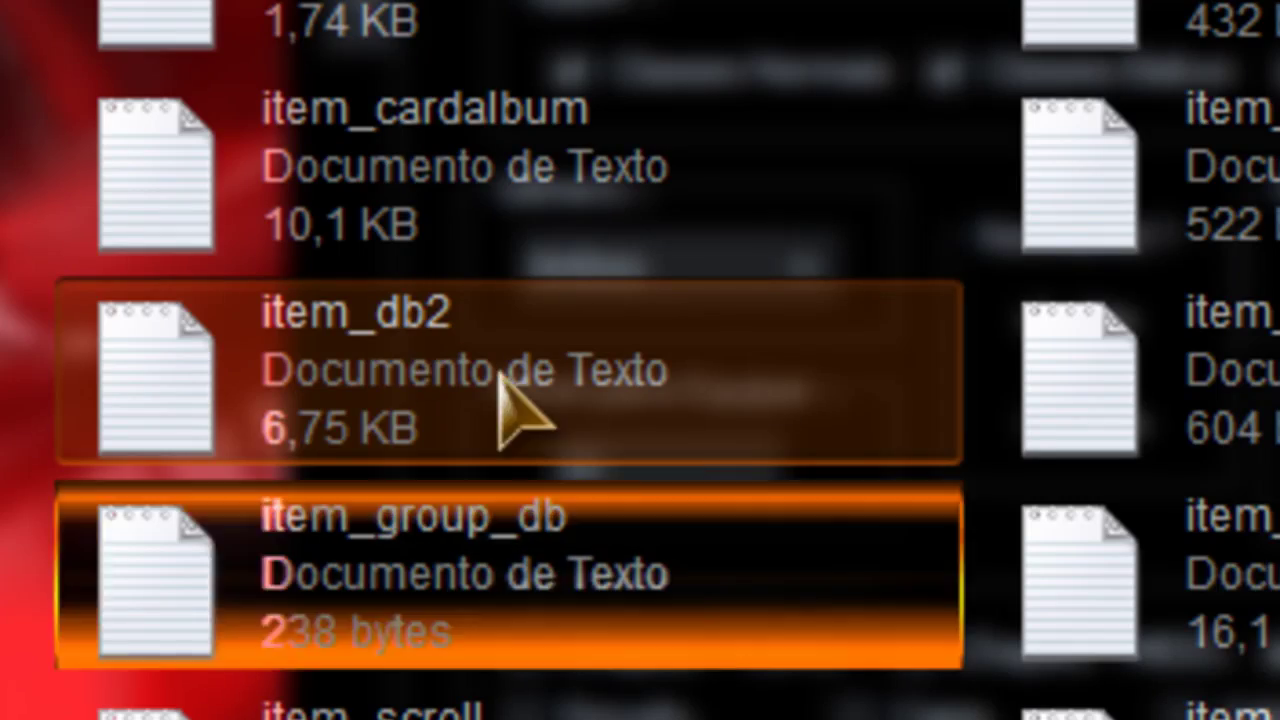
{"action": "double_click", "coordinate": [500, 390]}
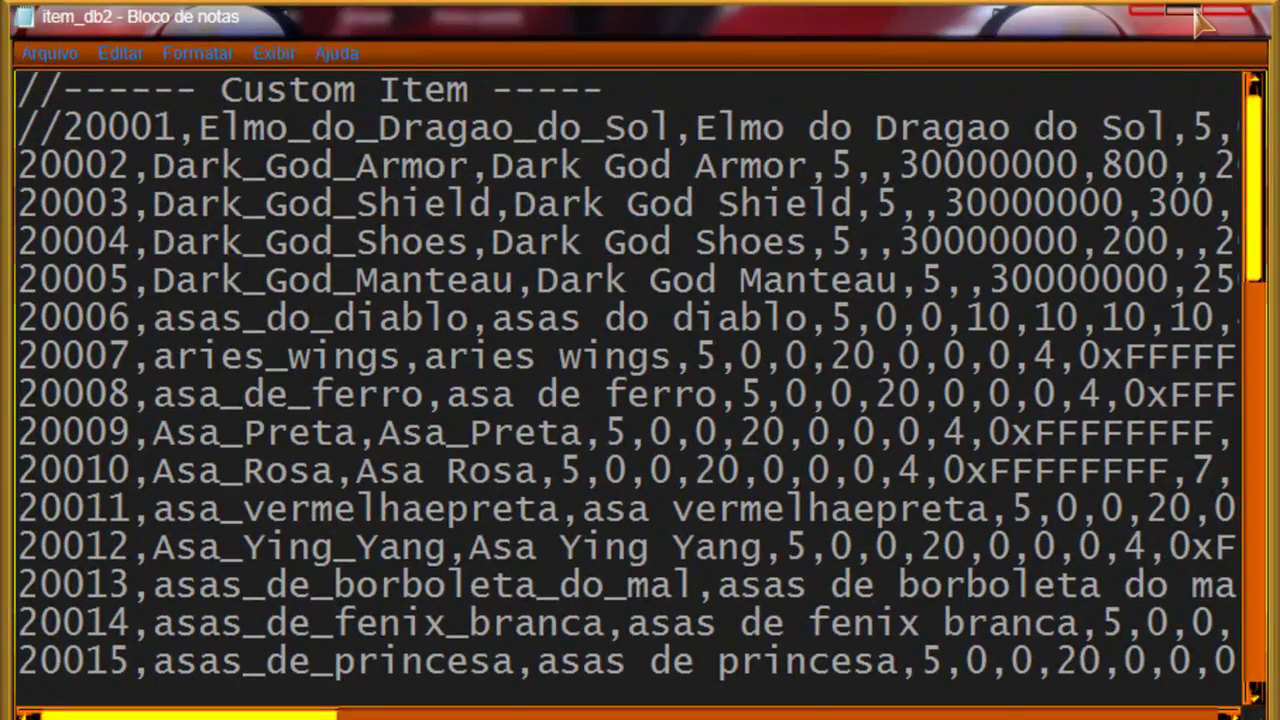
Step: Select and copy the view number 450 from a custom item entry
{"action": "scroll", "coordinate": [391, 549], "scroll_direction": "down", "scroll_amount": 10}
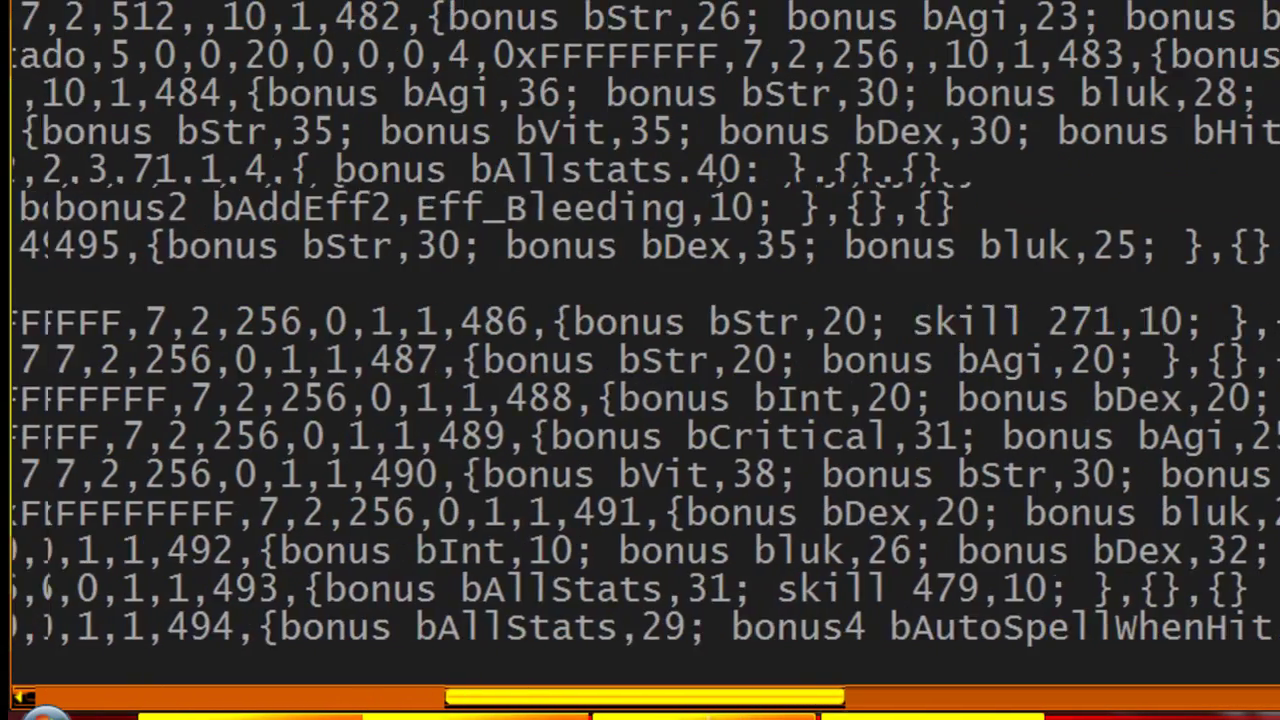
{"action": "left_click_drag", "start_coordinate": [760, 700], "coordinate": [518, 708]}
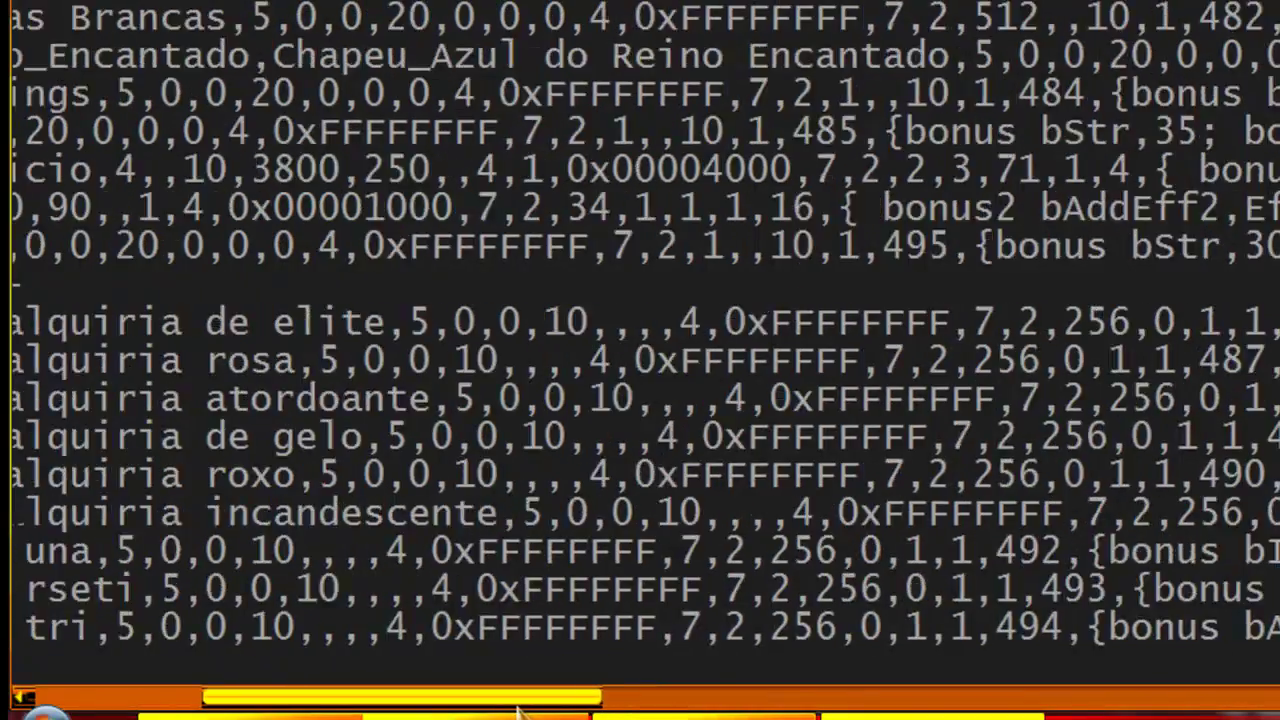
{"action": "scroll", "coordinate": [540, 480], "scroll_direction": "up", "scroll_amount": 5}
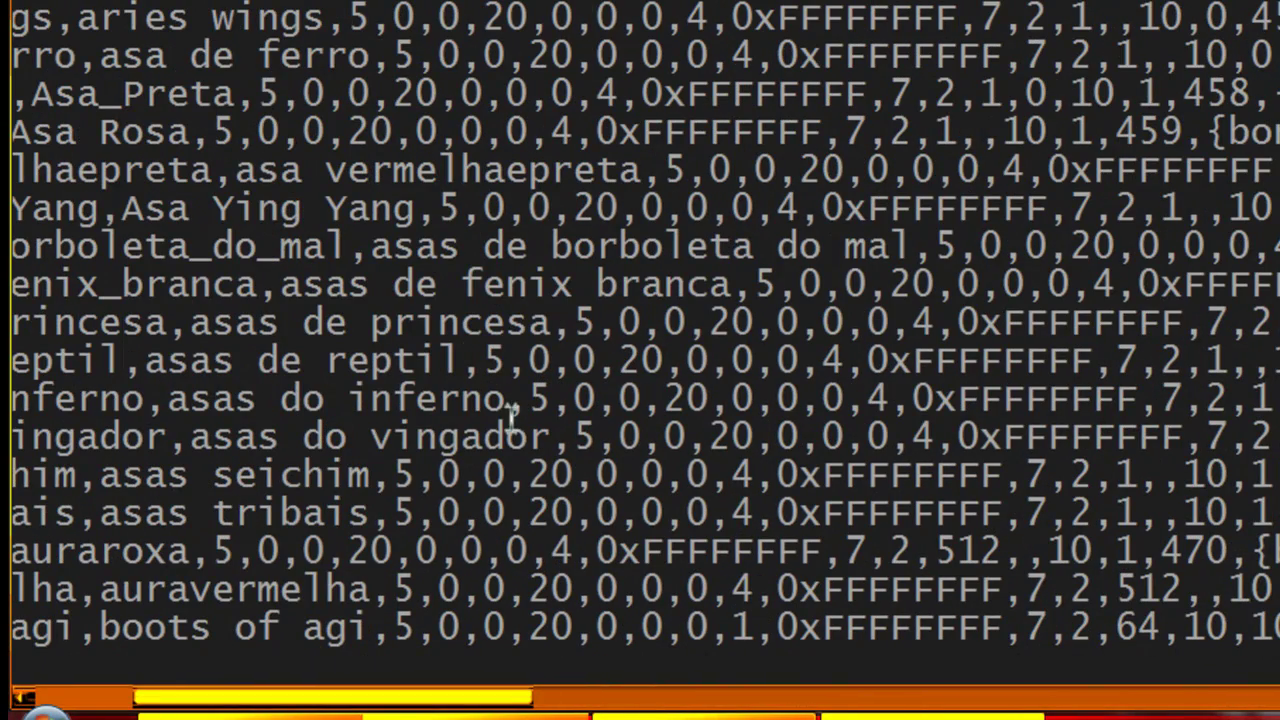
{"action": "left_click_drag", "start_coordinate": [495, 702], "coordinate": [760, 705]}
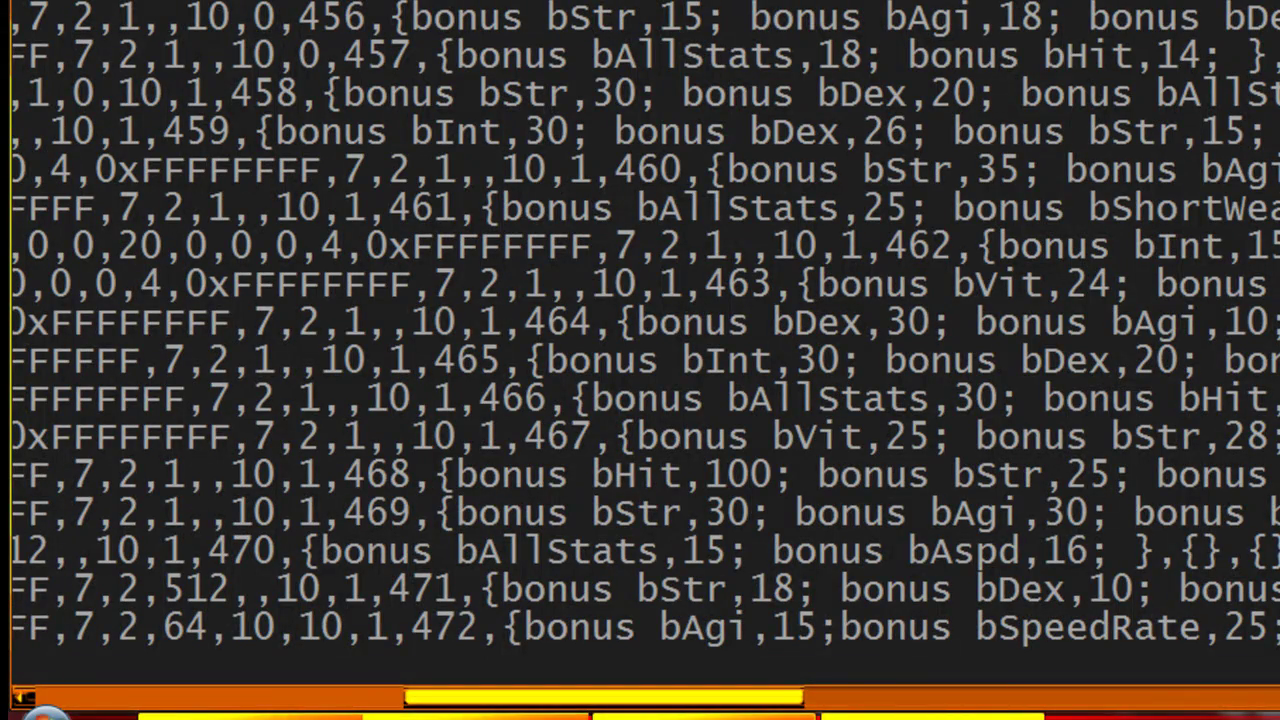
{"action": "right_click", "coordinate": [933, 0]}
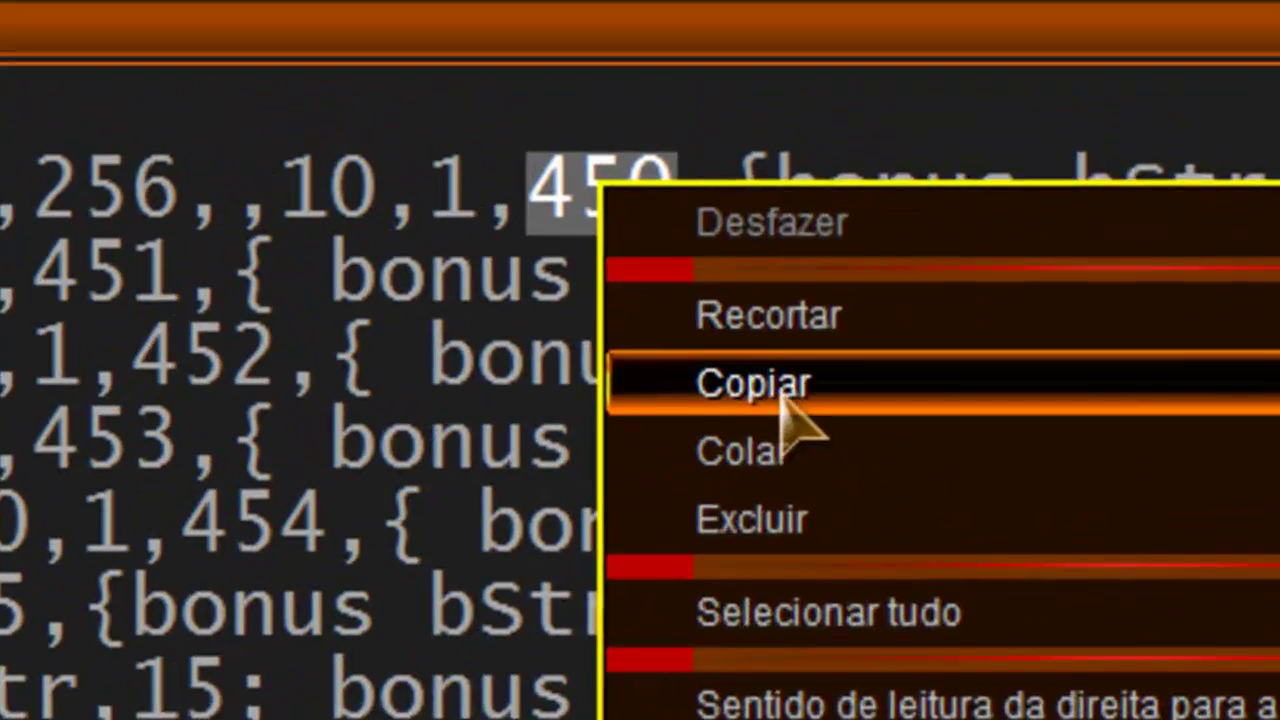
{"action": "left_click", "coordinate": [990, 0]}
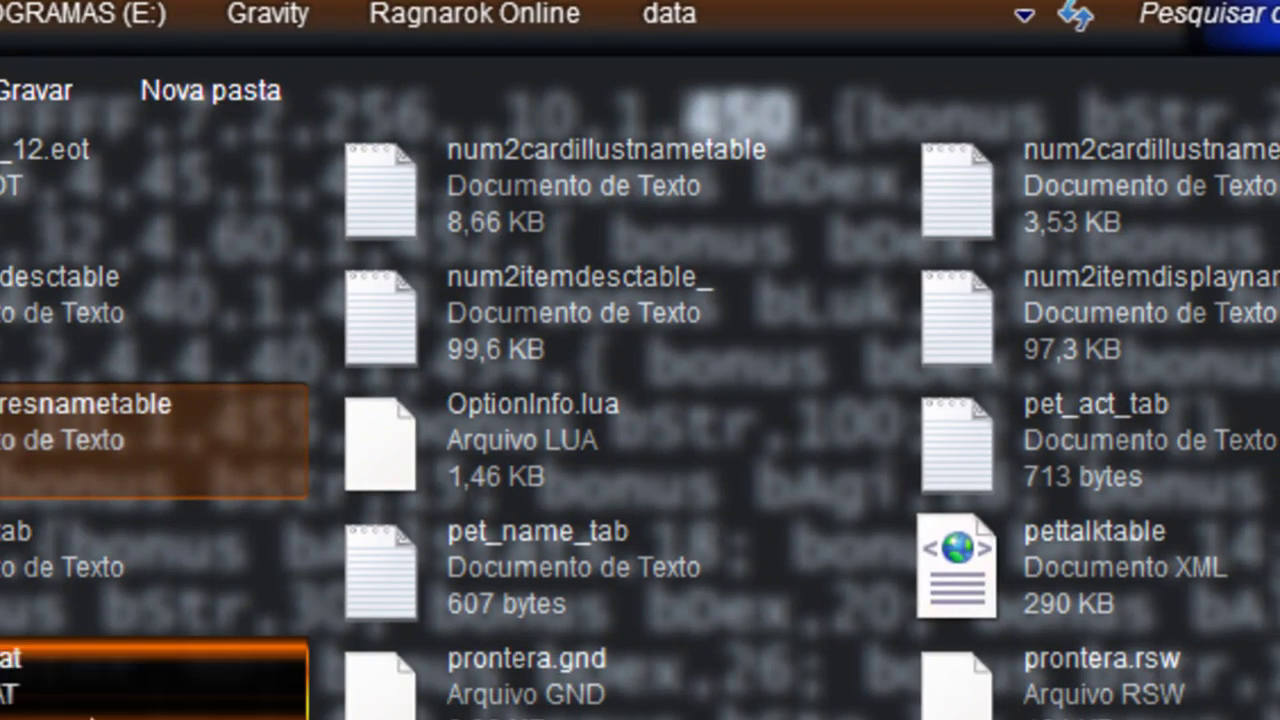
{"action": "scroll", "coordinate": [43, 314], "scroll_direction": "up", "scroll_amount": 10}
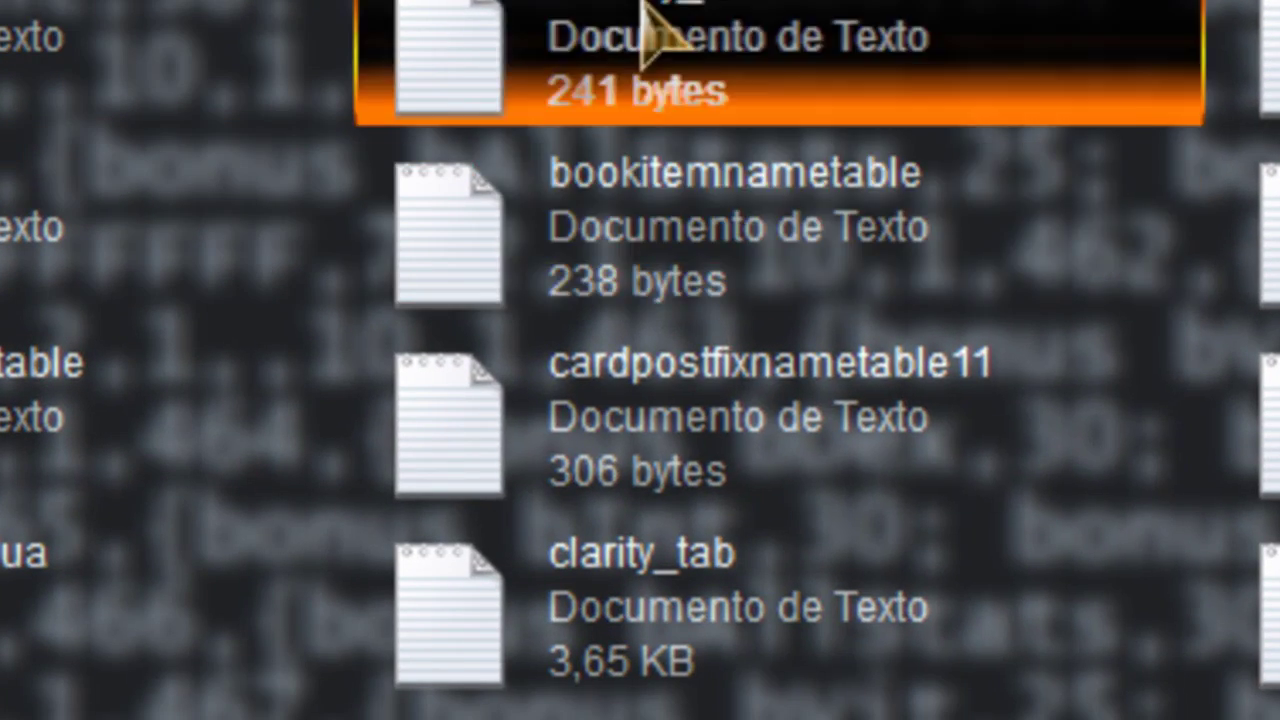
Step: Open clarity_tab and add the note 'aki 450 blz tem que ser em ordem a' after !450
{"action": "double_click", "coordinate": [872, 556]}
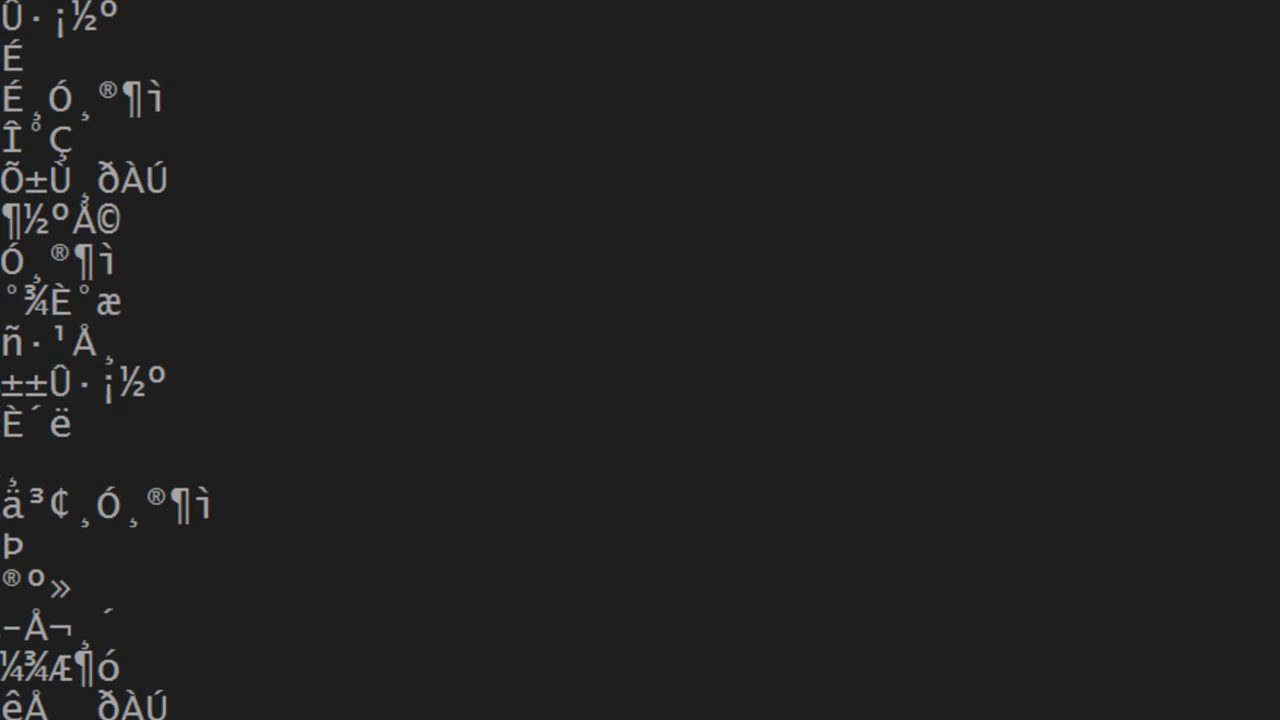
{"action": "scroll", "coordinate": [682, 470], "scroll_direction": "down", "scroll_amount": 15}
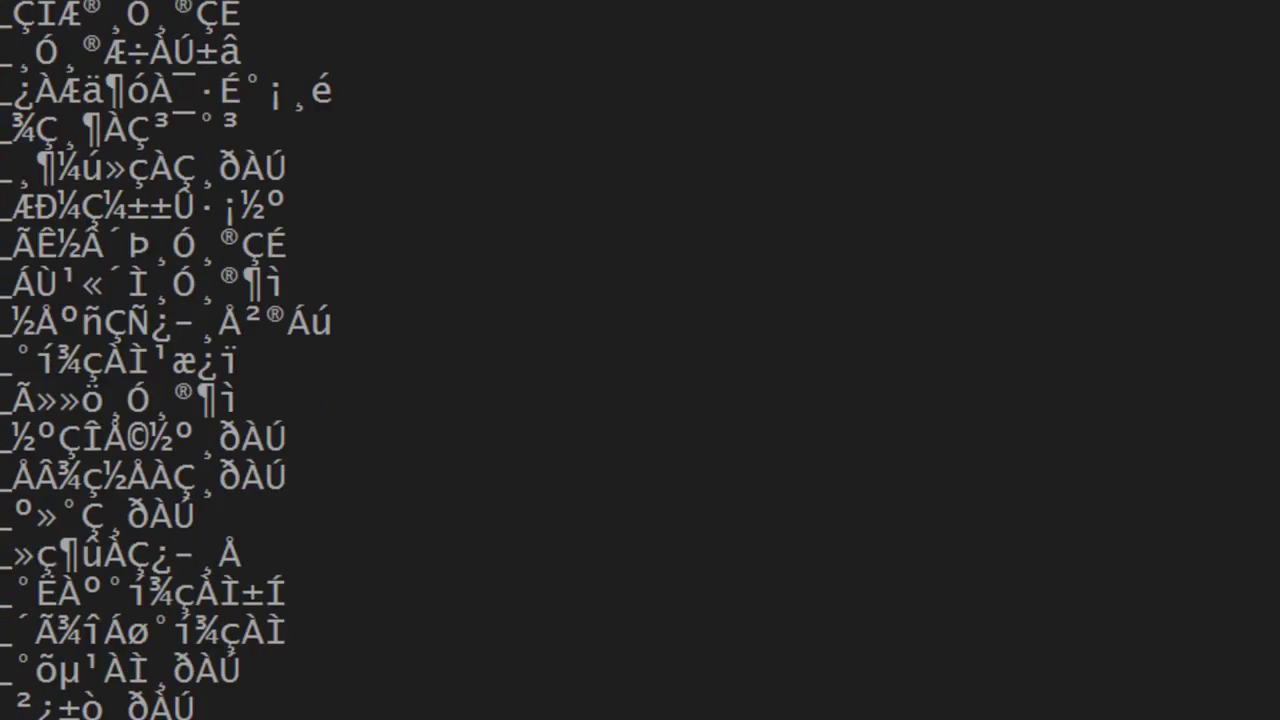
{"action": "scroll", "coordinate": [682, 470], "scroll_direction": "up", "scroll_amount": 1}
{"action": "scroll", "coordinate": [446, 390], "scroll_direction": "up", "scroll_amount": 5}
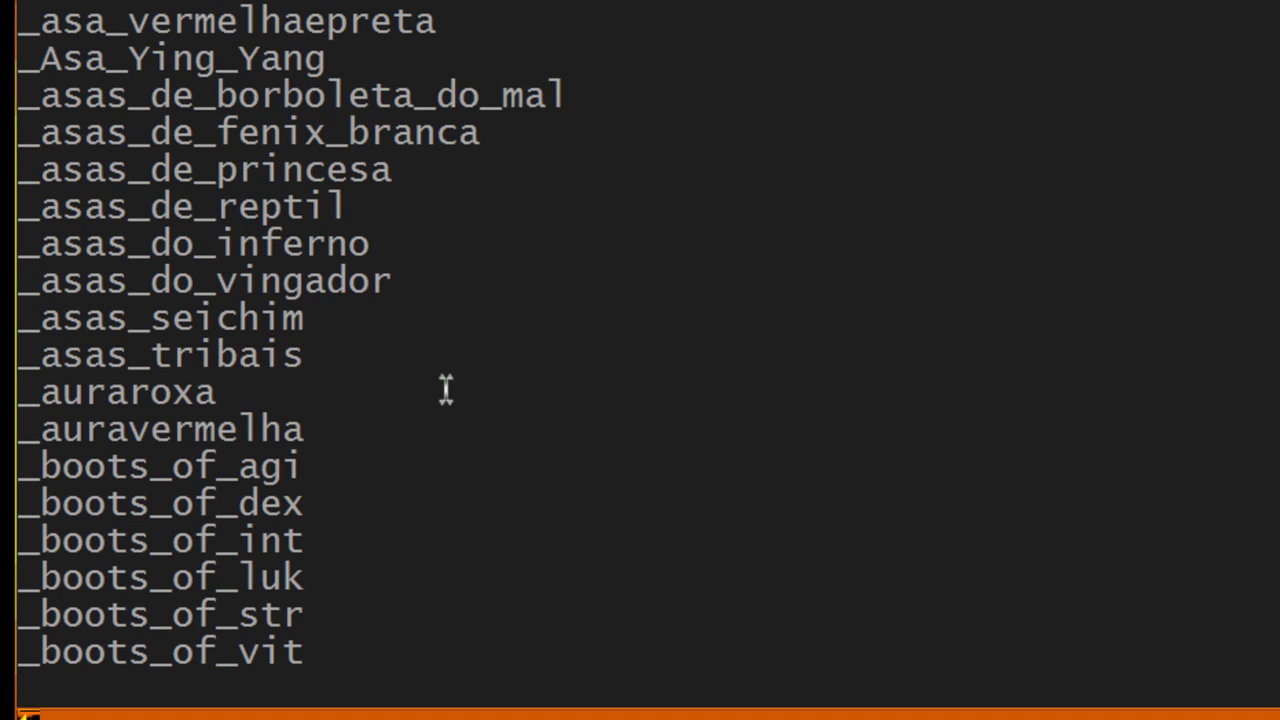
{"action": "scroll", "coordinate": [230, 282], "scroll_direction": "up", "scroll_amount": 5}
{"action": "left_click_drag", "start_coordinate": [122, 168], "coordinate": [22, 168]}
{"action": "left_click", "coordinate": [131, 172]}
{"action": "type", "text": "aki começa do"}
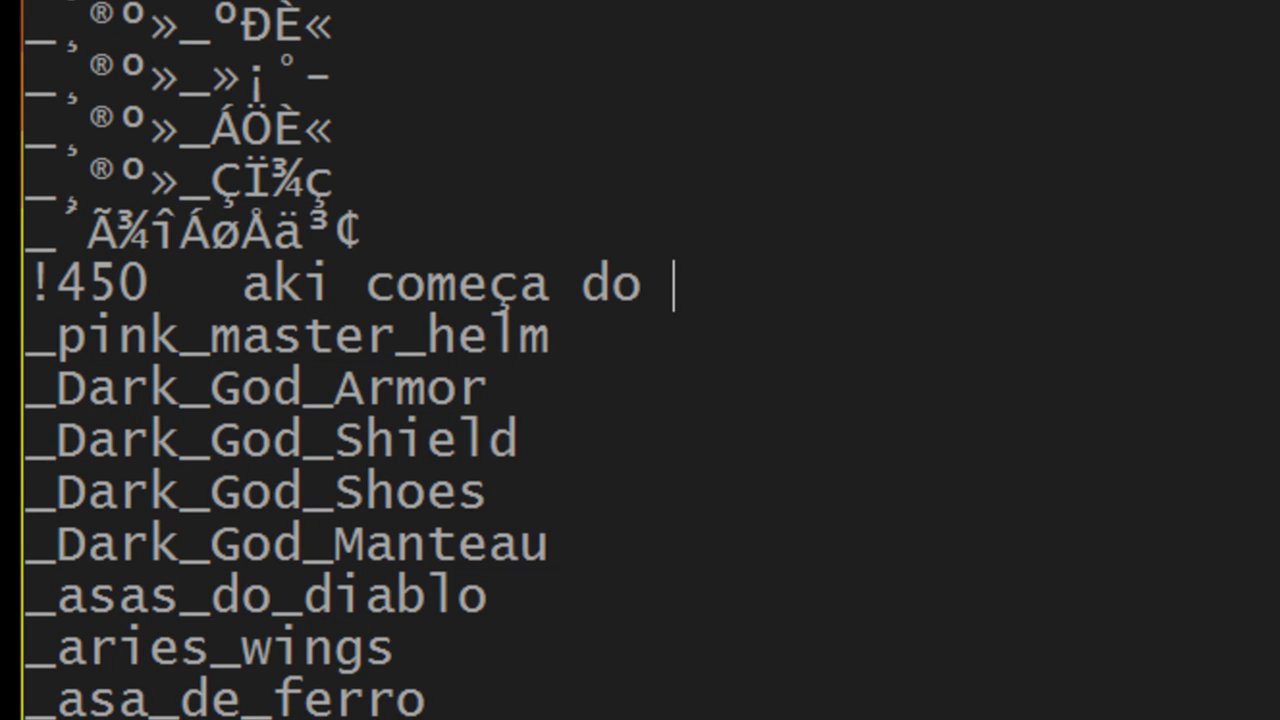
{"action": "type", "text": "450"}
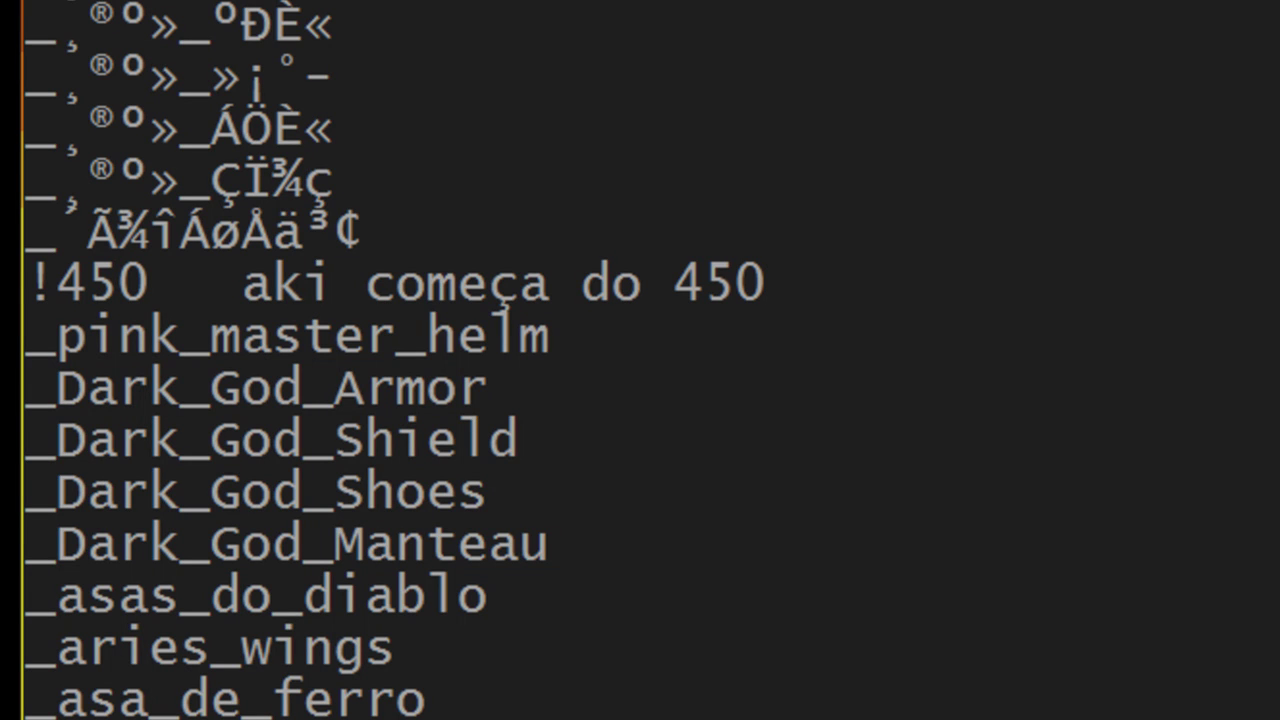
{"action": "type", "text": " blz "}
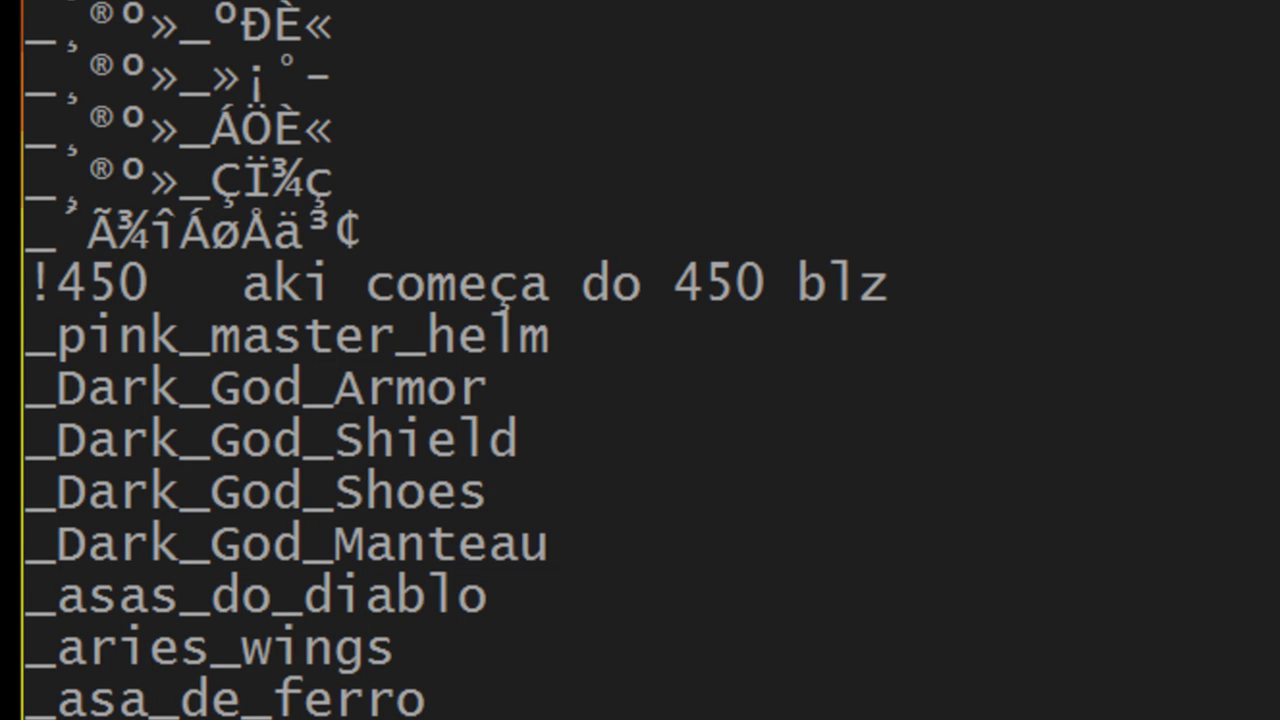
{"action": "type", "text": "tem que ser em"}
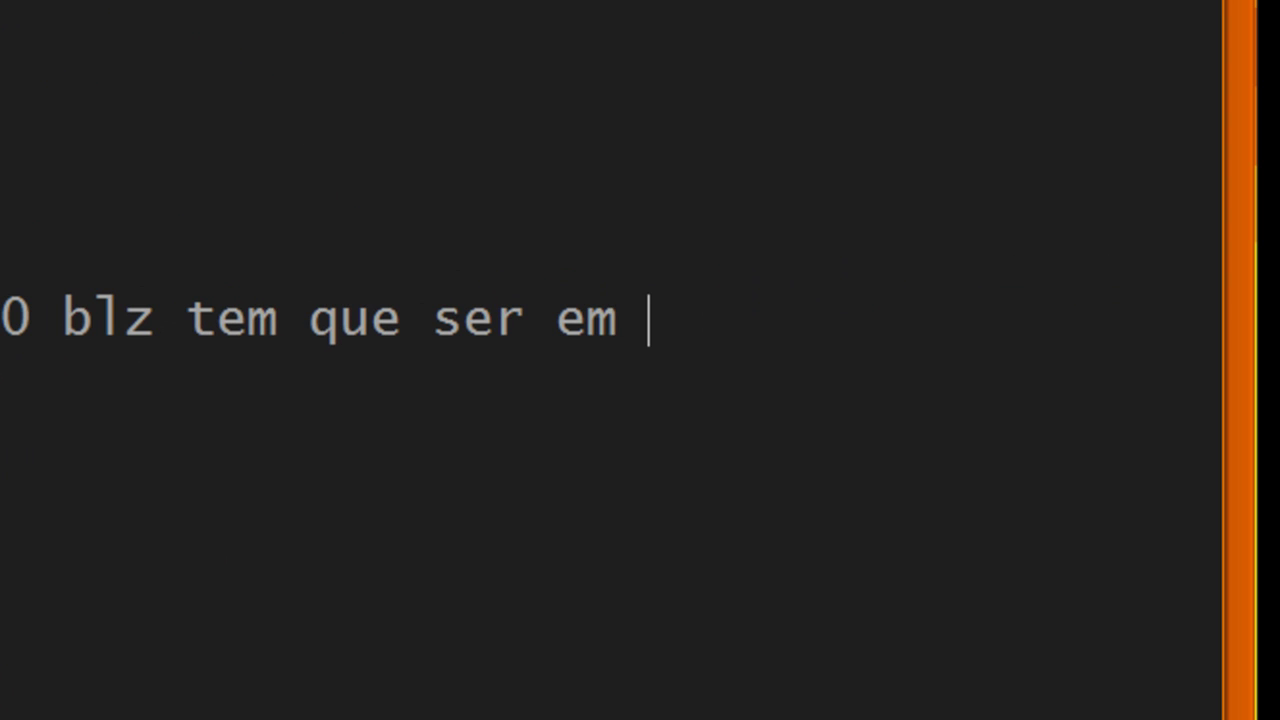
{"action": "type", "text": " ordem"}
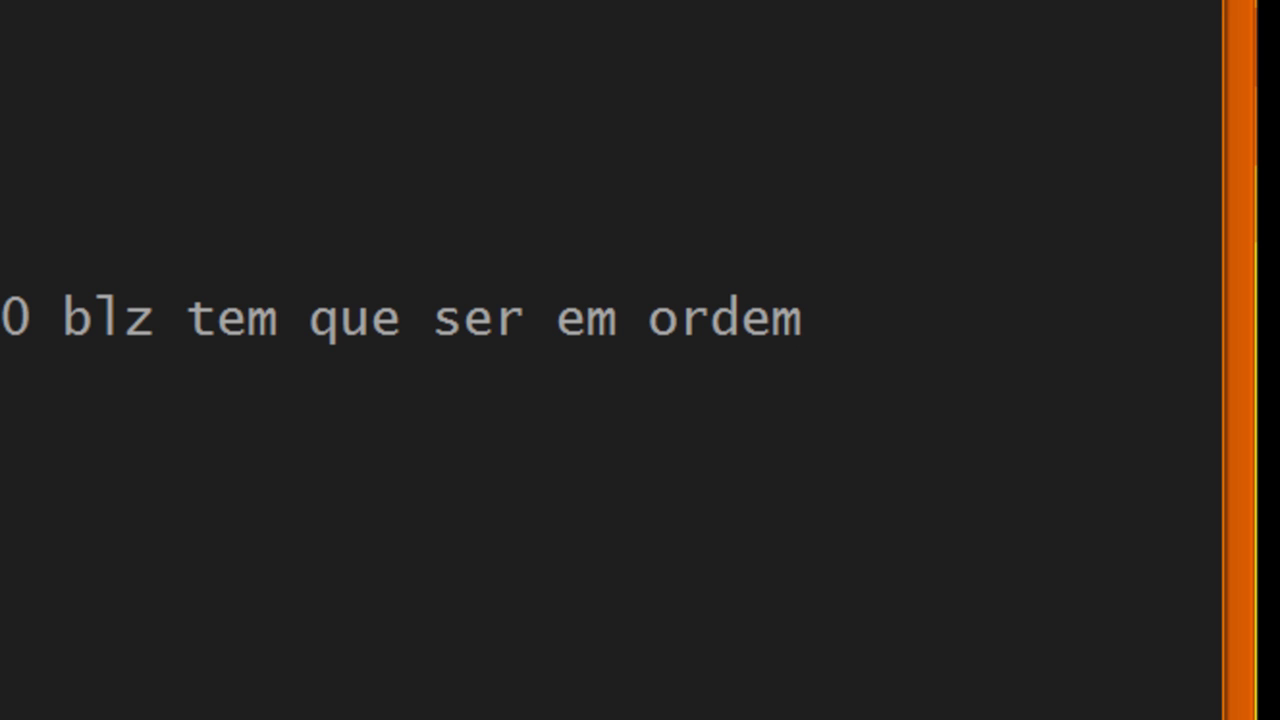
{"action": "type", "text": " aki começa do 45"}
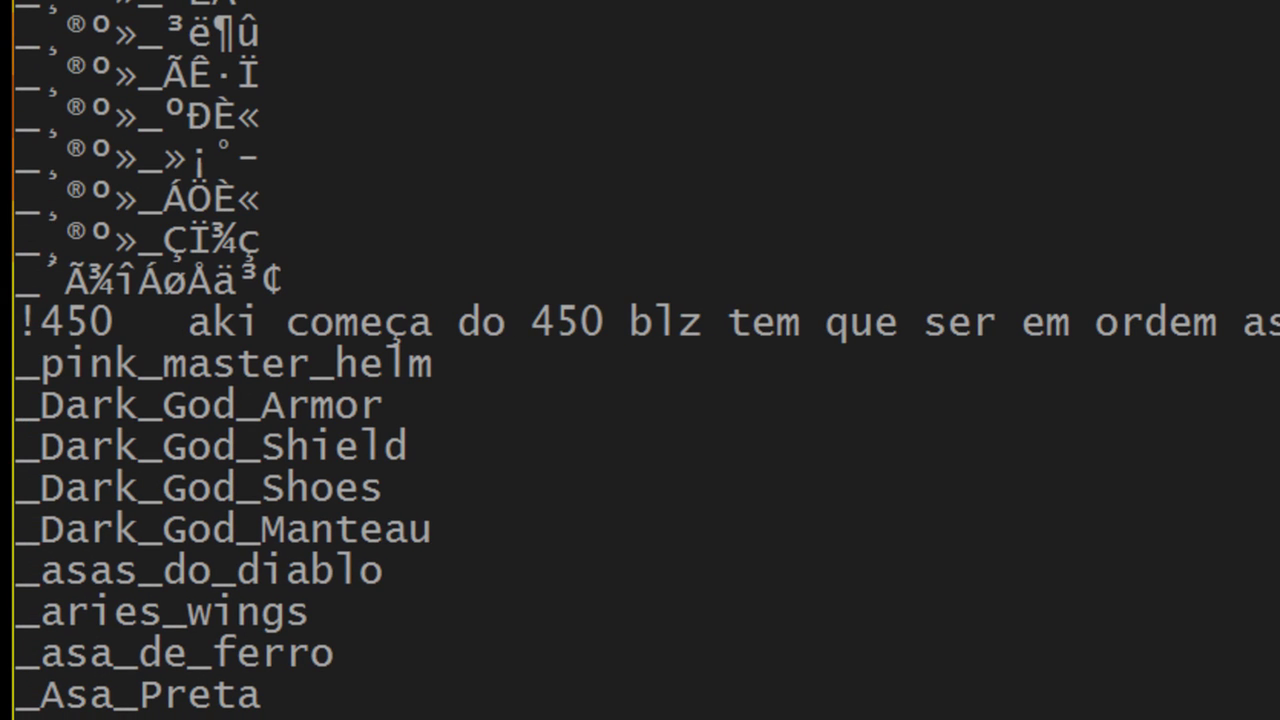
Step: Select pink_master_helm, then search item_db2 for the number 450
{"action": "left_click_drag", "start_coordinate": [28, 362], "coordinate": [437, 360]}
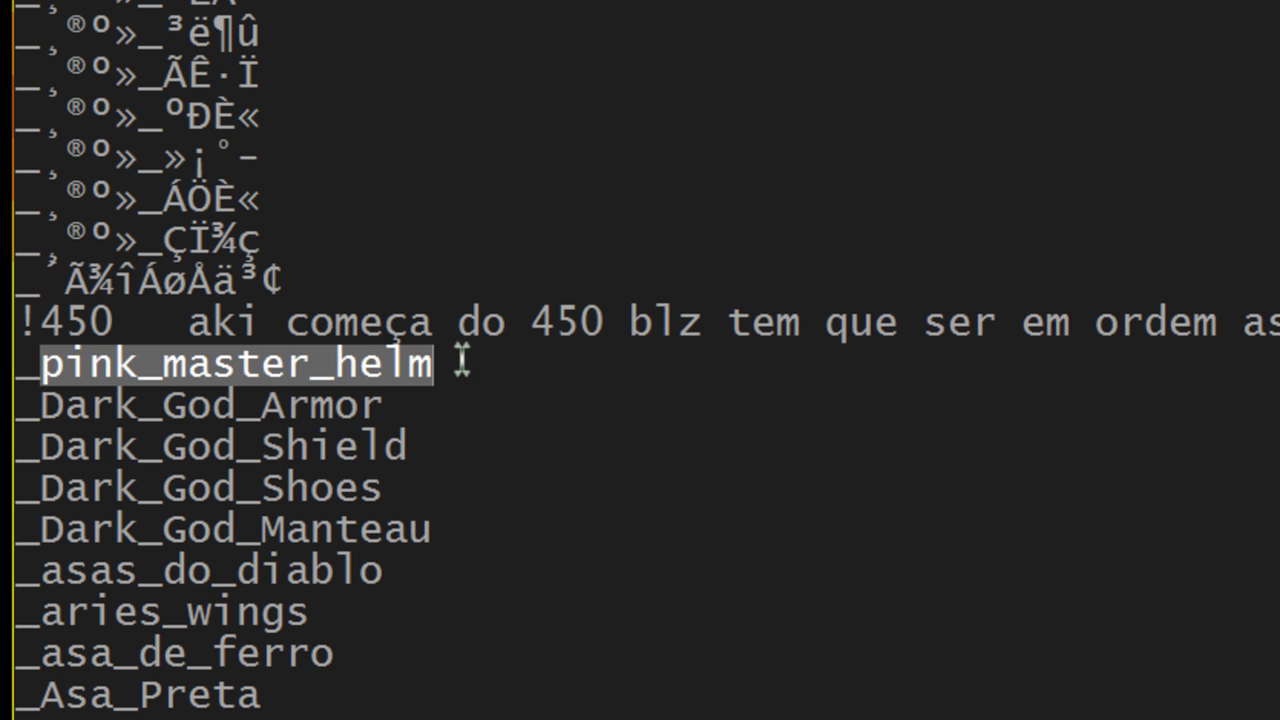
{"action": "key", "text": "alt+Tab"}
{"action": "key", "text": "F3"}
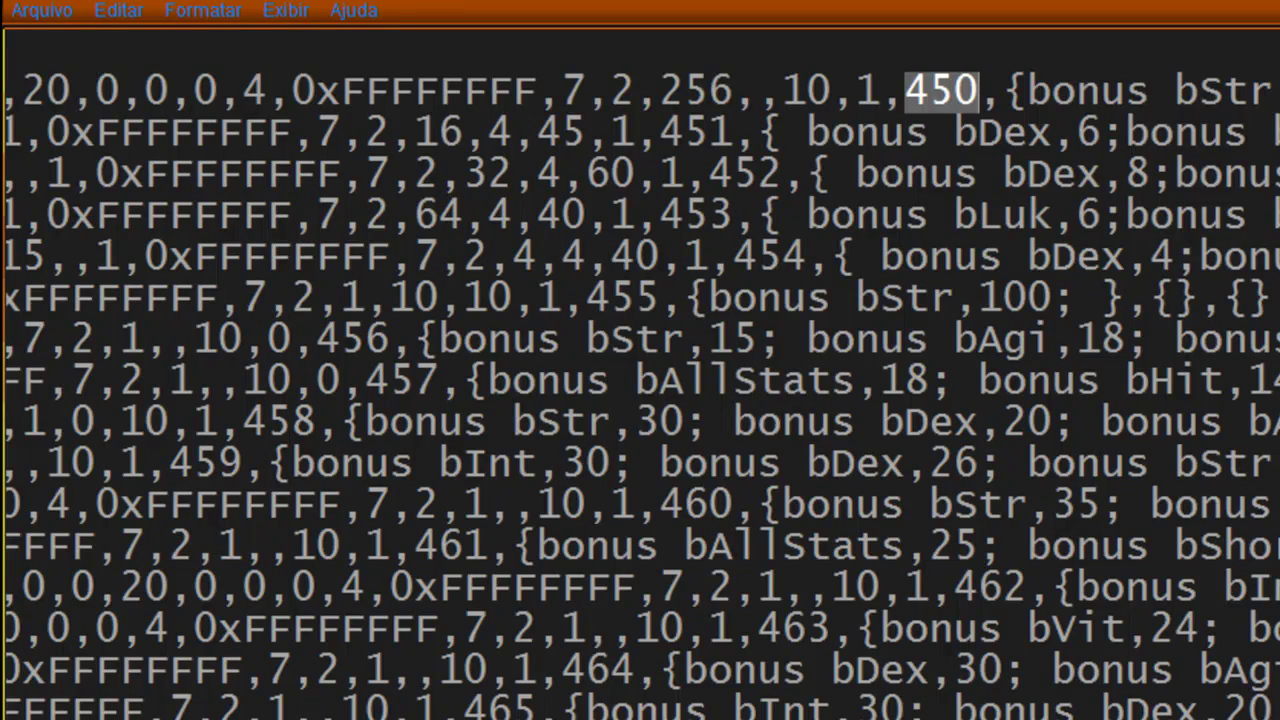
Step: Find 450 from the top of item_db2 and inspect the consecutive view numbers 451–453
{"action": "key", "text": "ctrl+Home"}
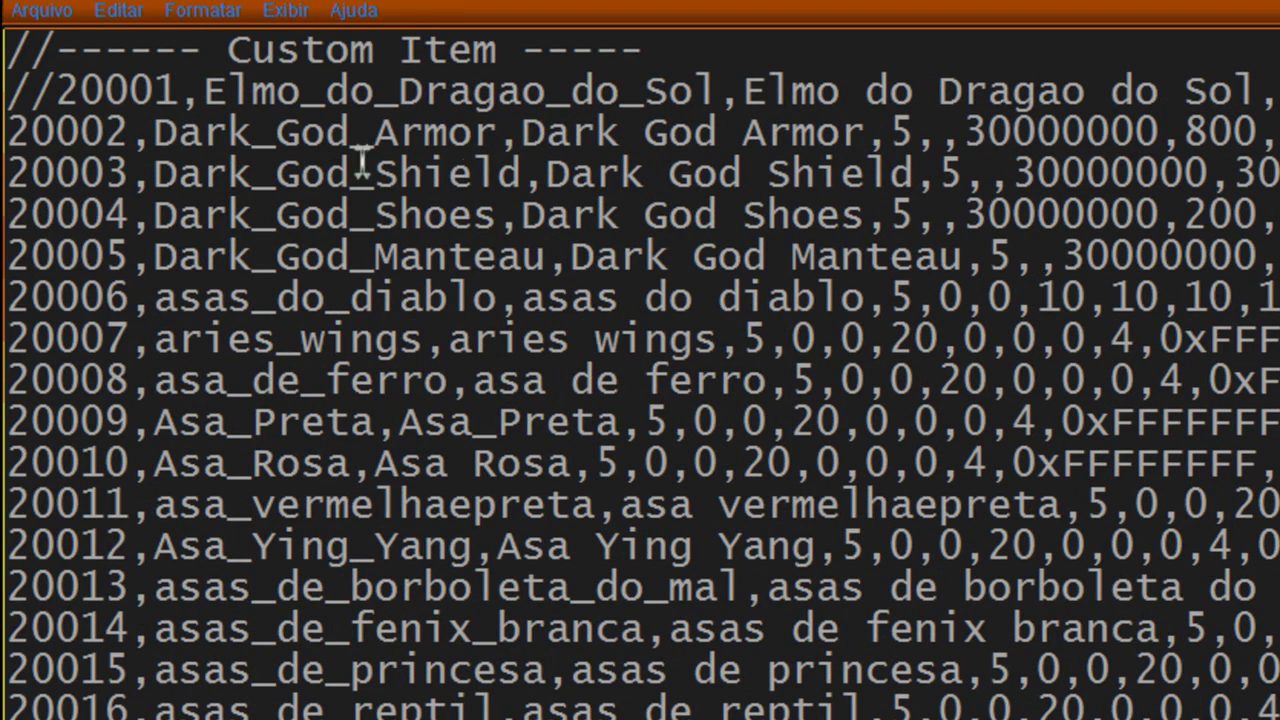
{"action": "key", "text": "F3"}
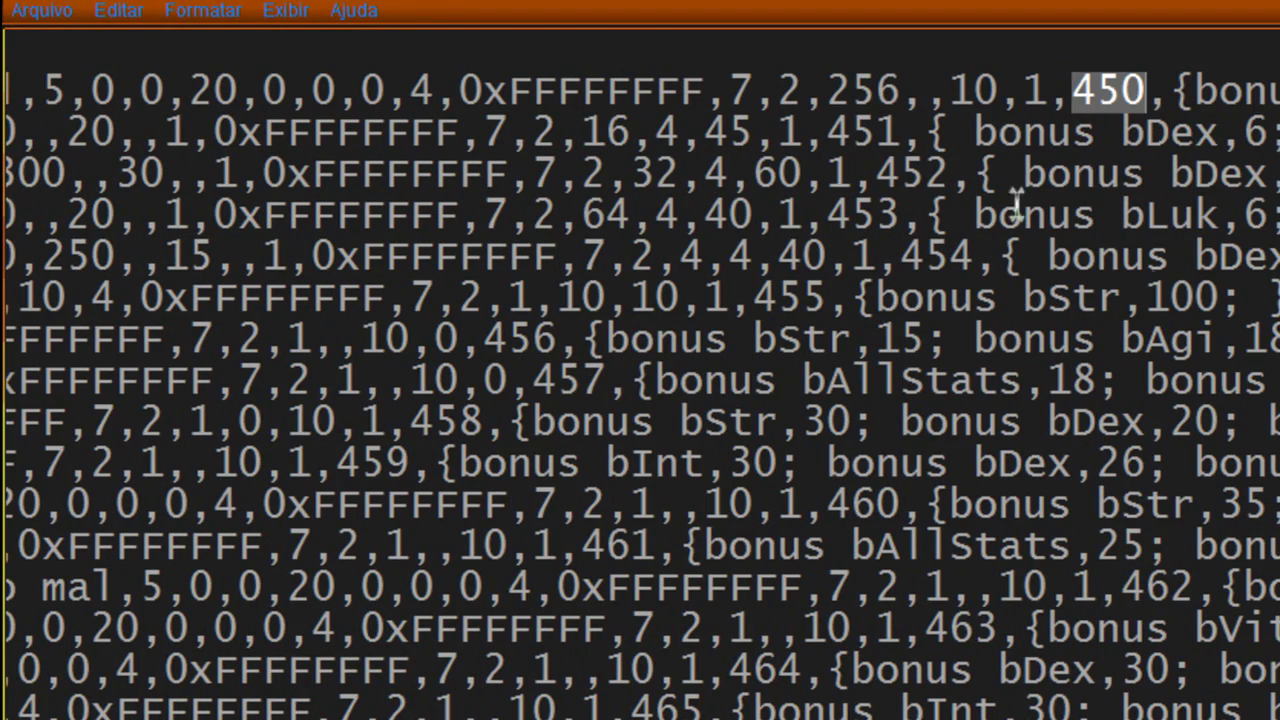
{"action": "scroll", "coordinate": [640, 400], "scroll_direction": "right", "scroll_amount": 8}
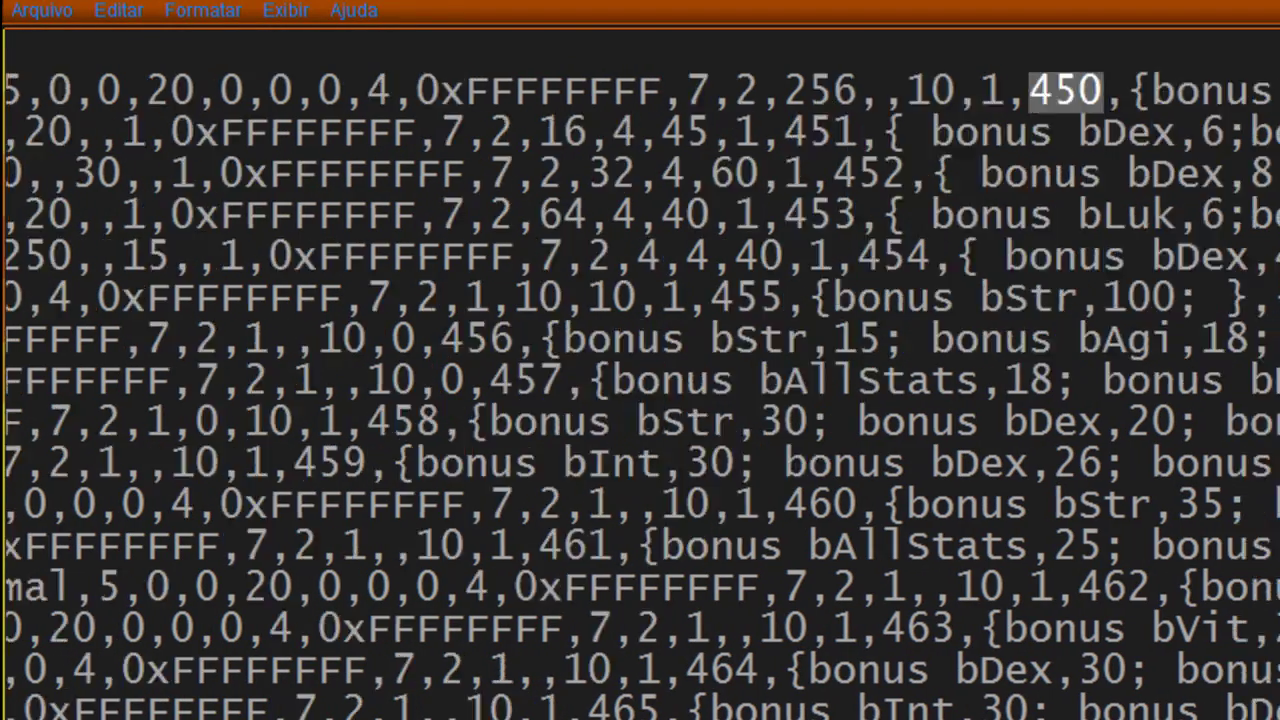
{"action": "scroll", "coordinate": [630, 650], "scroll_direction": "left", "scroll_amount": 1}
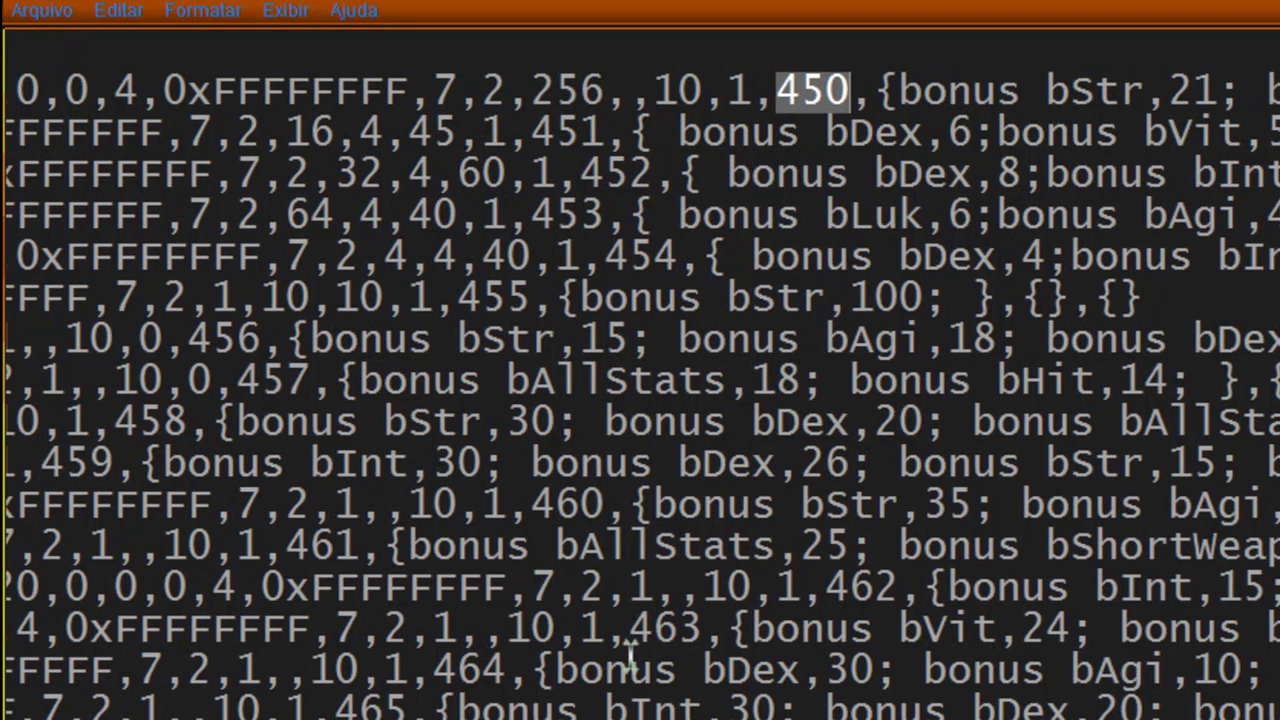
{"action": "double_click", "coordinate": [592, 131]}
{"action": "left_click_drag", "start_coordinate": [777, 91], "coordinate": [866, 91]}
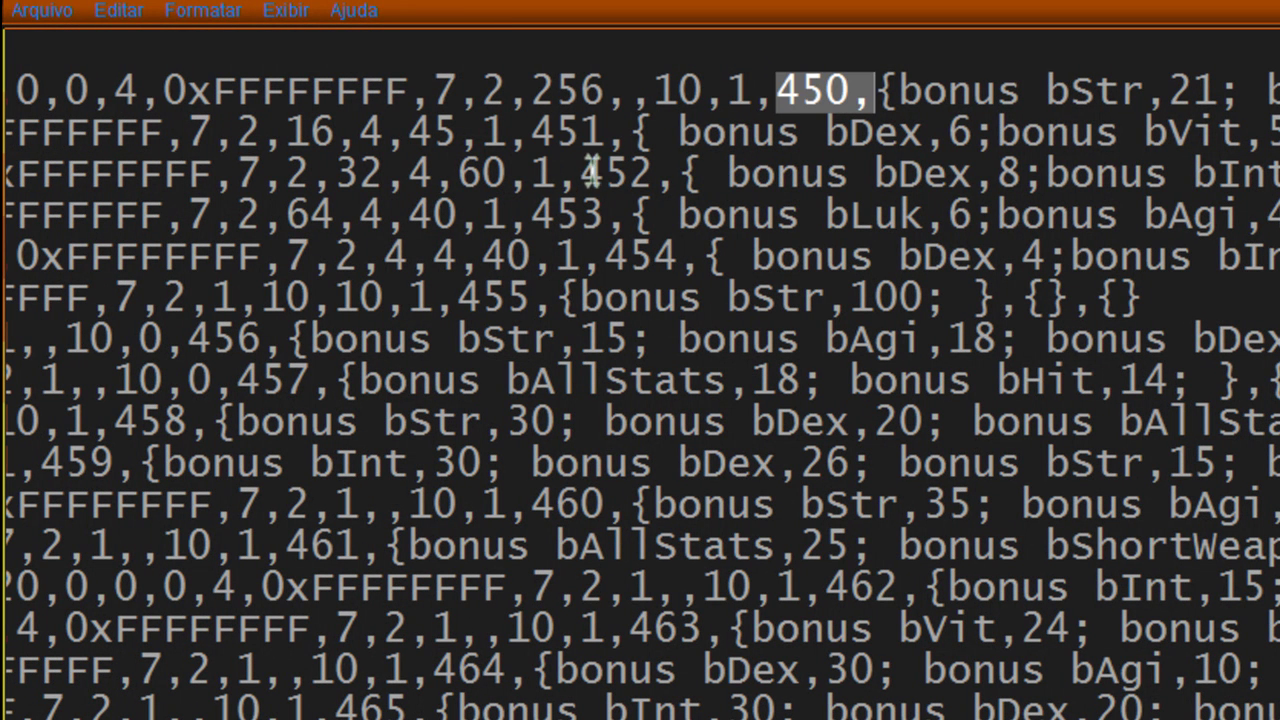
{"action": "left_click_drag", "start_coordinate": [595, 172], "coordinate": [655, 174]}
{"action": "left_click_drag", "start_coordinate": [532, 215], "coordinate": [592, 213]}
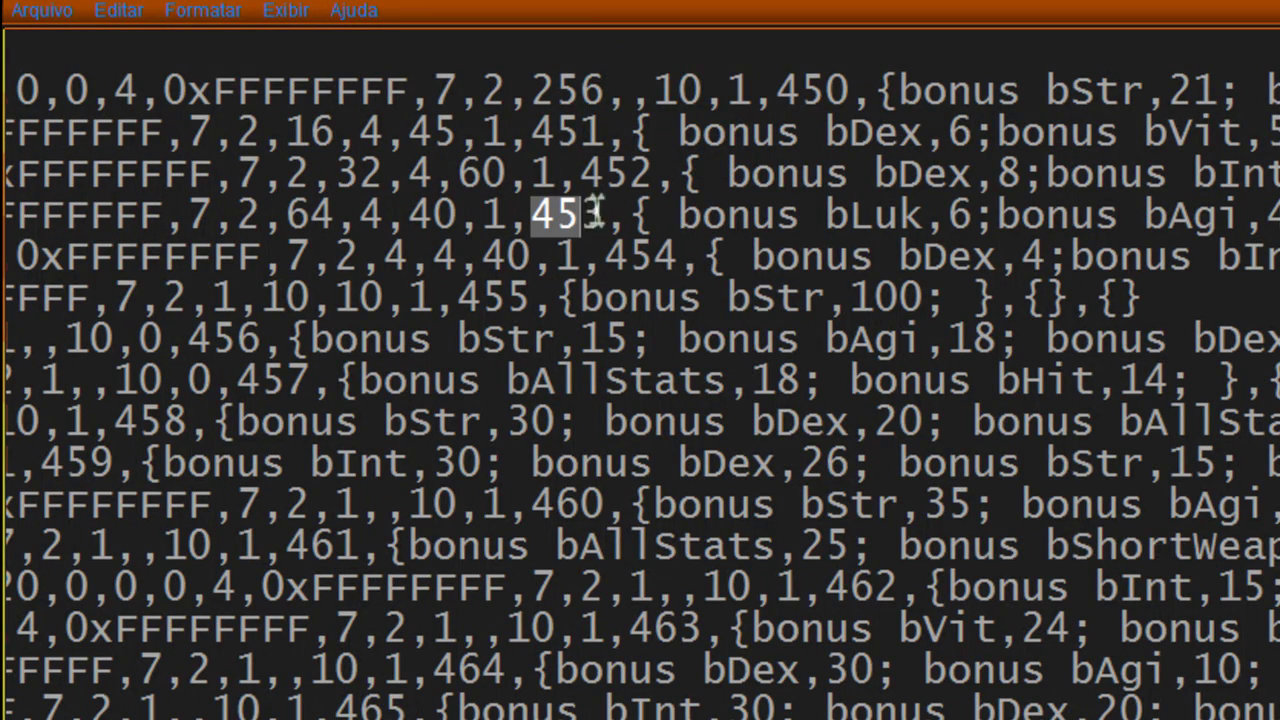
{"action": "scroll", "coordinate": [614, 514], "scroll_direction": "down", "scroll_amount": 5}
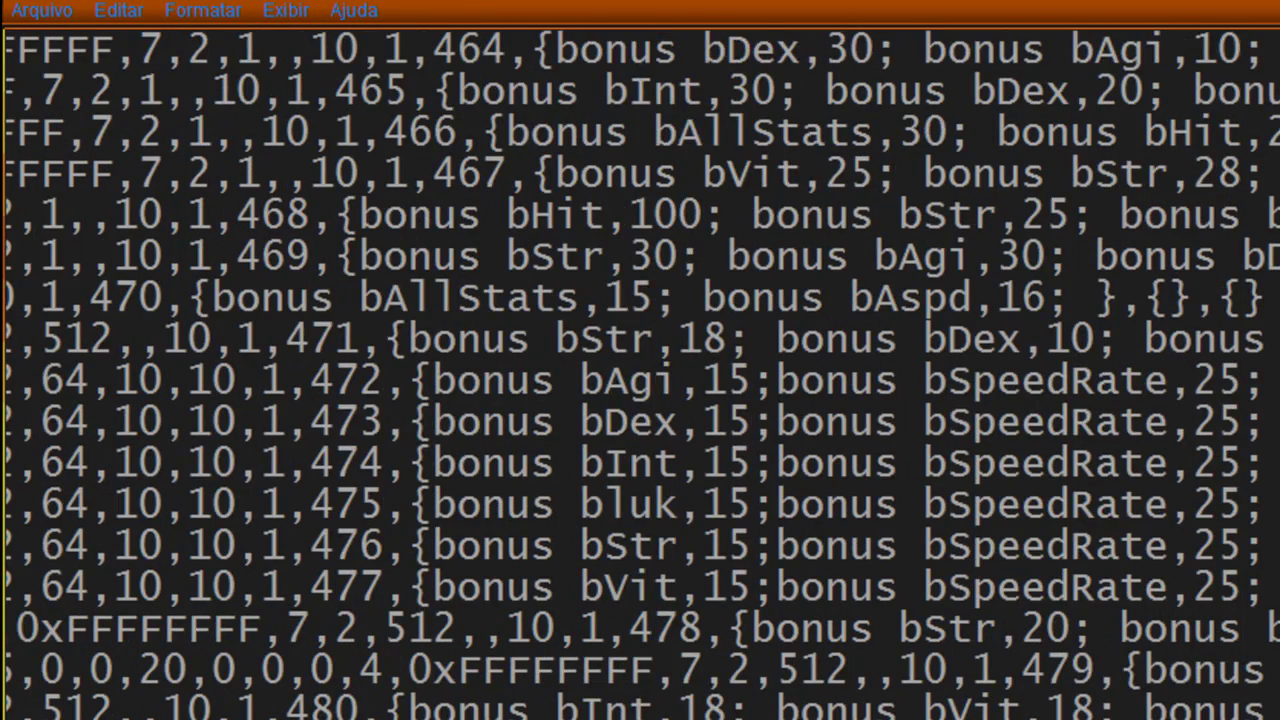
{"action": "scroll", "coordinate": [614, 514], "scroll_direction": "up", "scroll_amount": 4}
Step: Delete the comment after !450 in clarity_tab and close it without saving
{"action": "key", "text": "alt+Tab"}
{"action": "left_click_drag", "start_coordinate": [980, 457], "coordinate": [215, 458]}
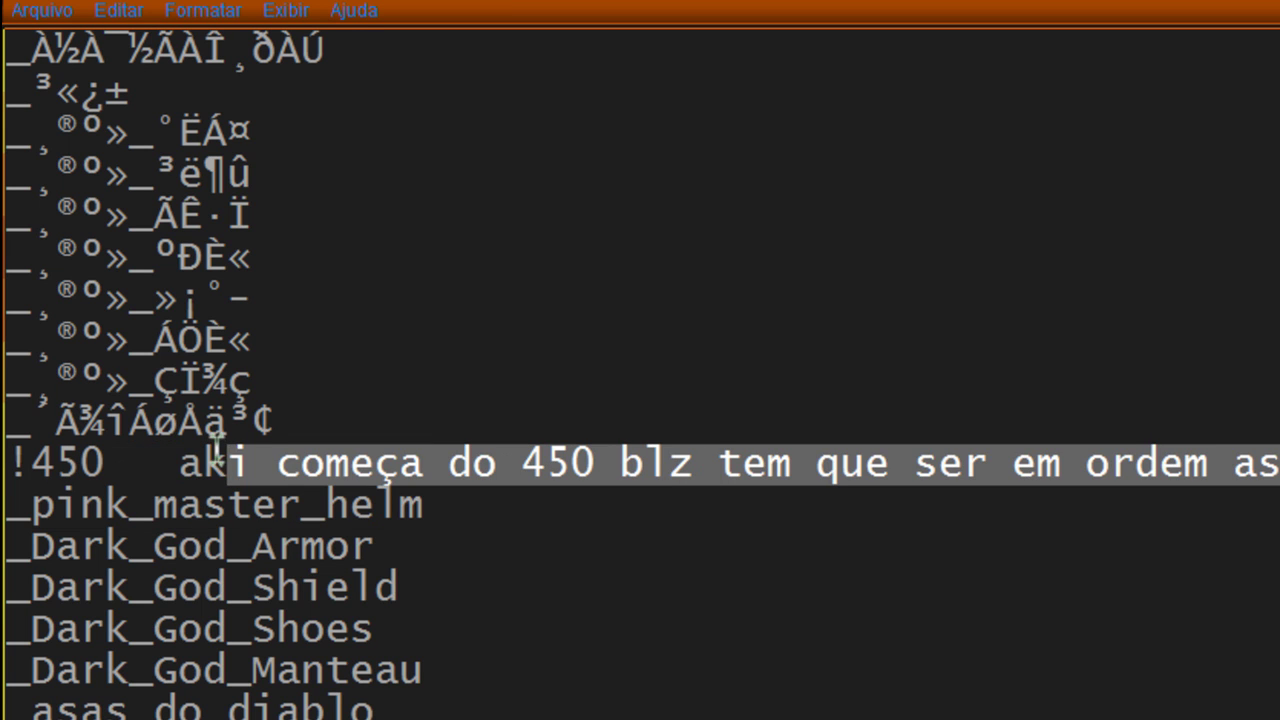
{"action": "key", "text": "BackSpace"}
{"action": "key", "text": "BackSpace"}
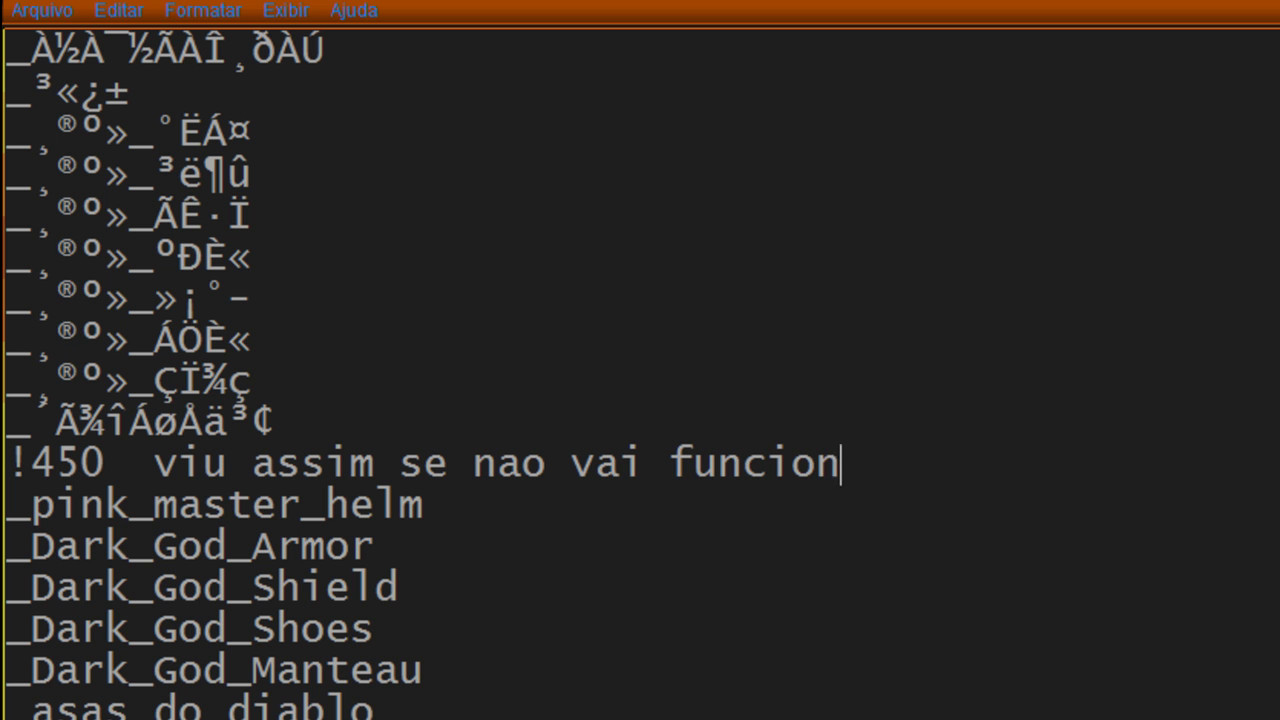
{"action": "key", "text": "alt+F4"}
{"action": "key", "text": "Tab"}
{"action": "key", "text": "Return"}
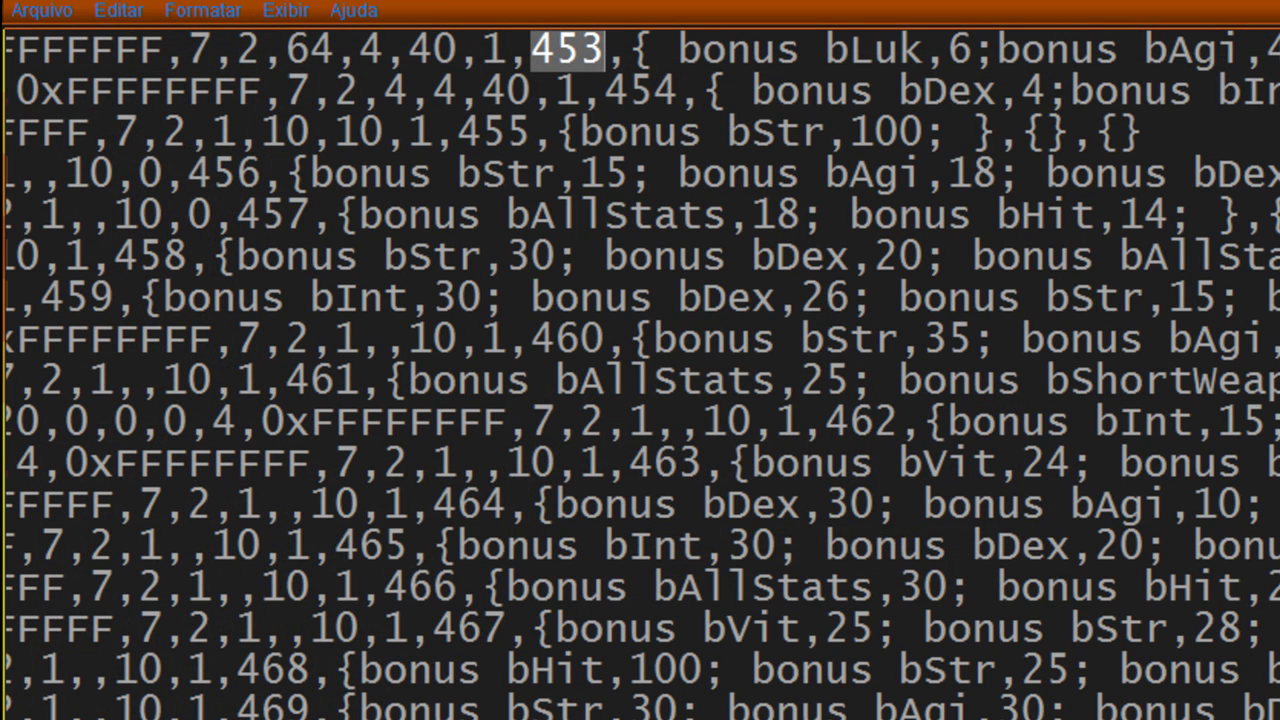
Step: Find the last custom item, darkwing 20037, and its view number 495
{"action": "scroll", "coordinate": [412, 448], "scroll_direction": "down", "scroll_amount": 10}
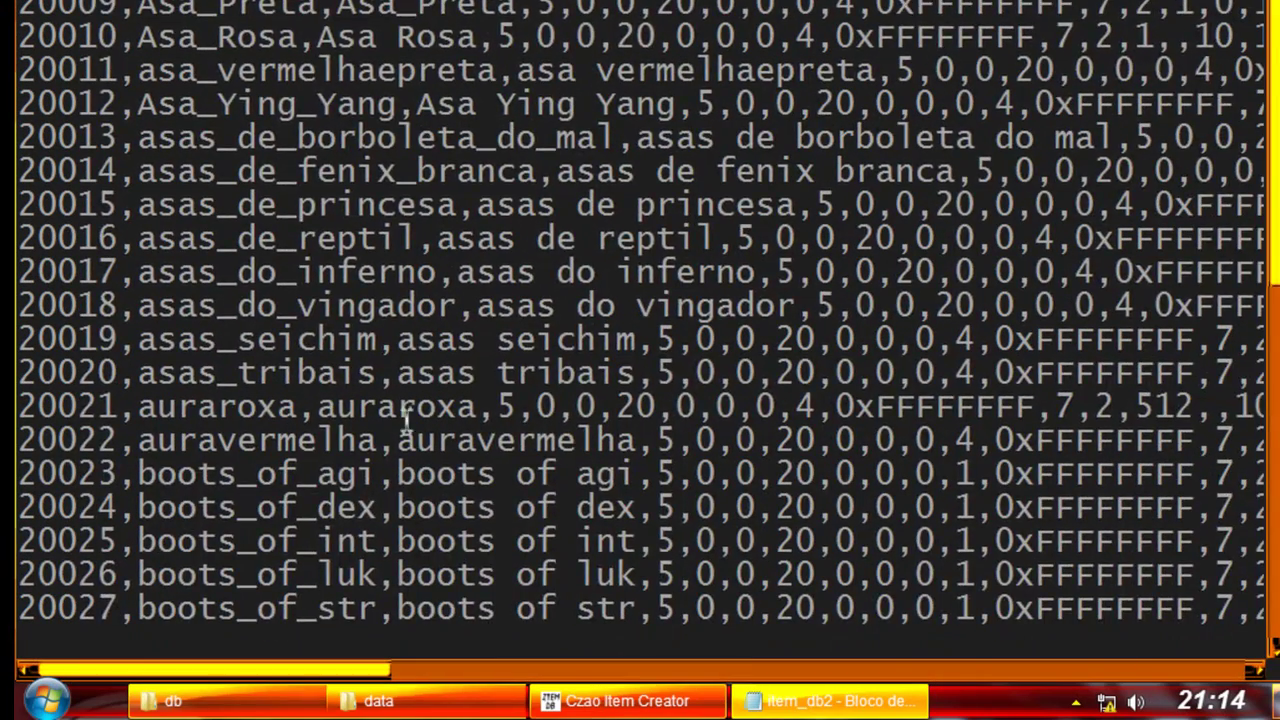
{"action": "scroll", "coordinate": [412, 448], "scroll_direction": "down", "scroll_amount": 1}
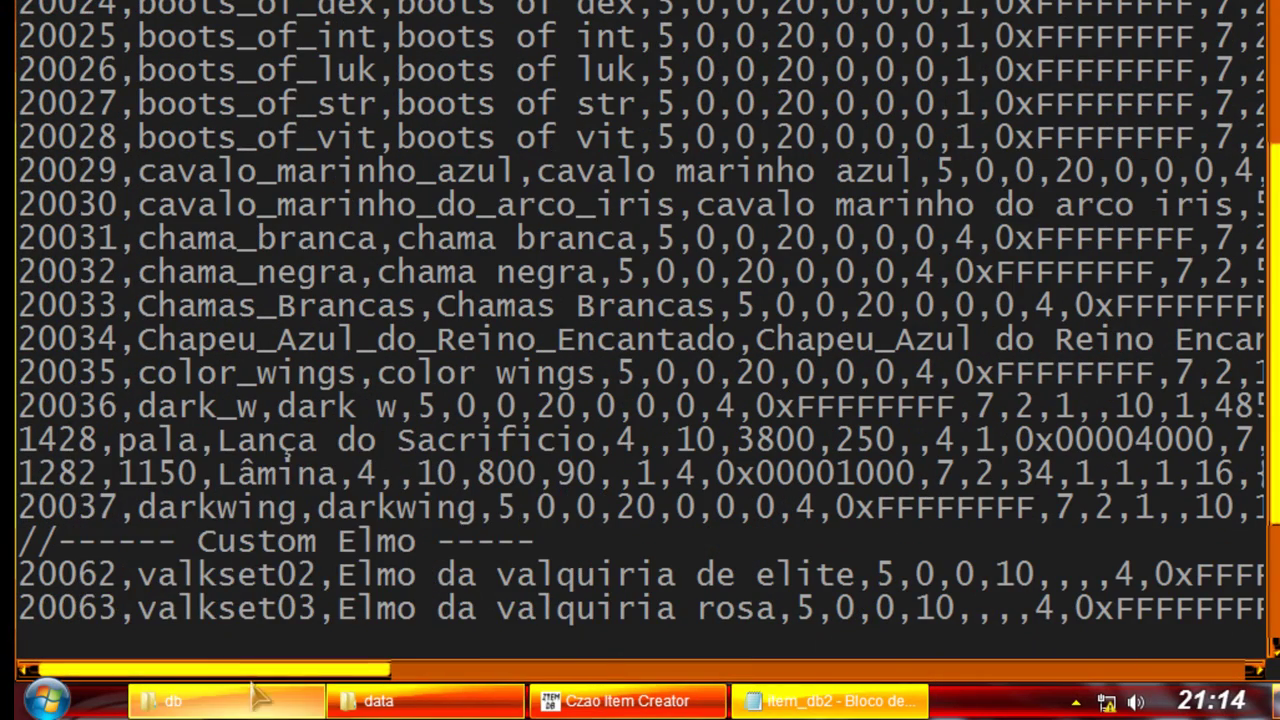
{"action": "mouse_move", "coordinate": [260, 700]}
{"action": "left_click", "coordinate": [296, 673]}
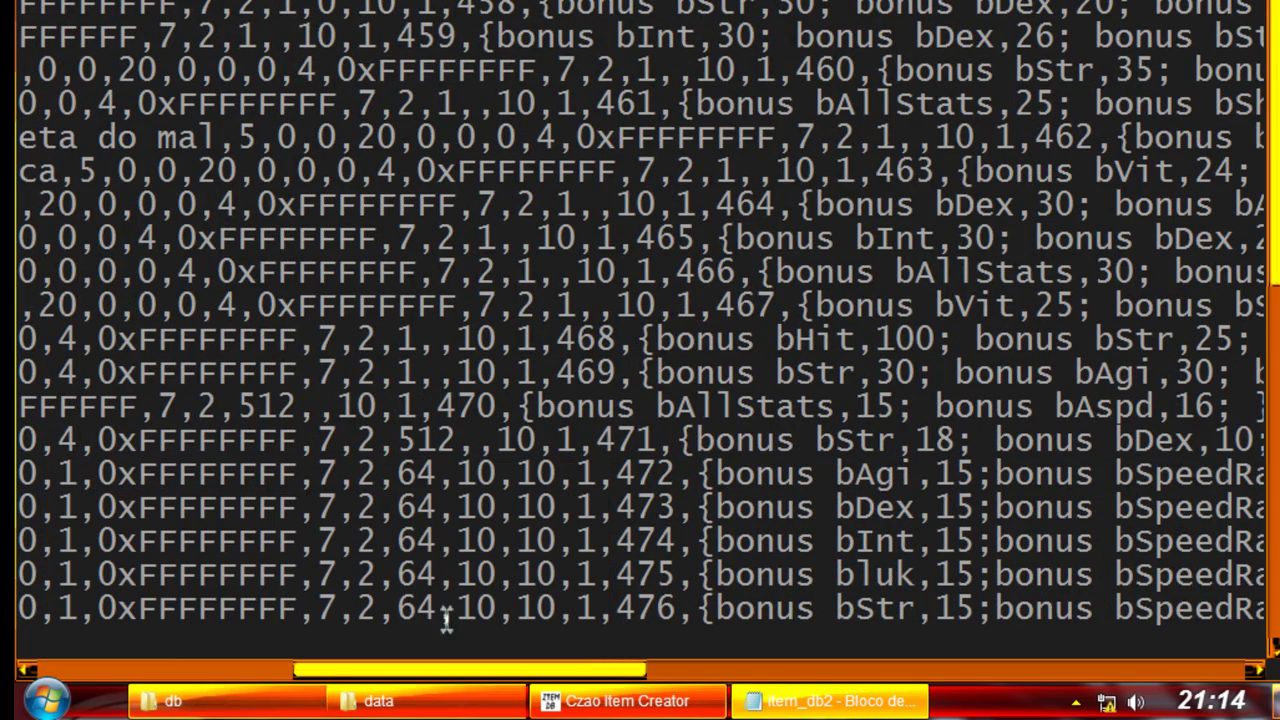
{"action": "left_click_drag", "start_coordinate": [446, 670], "coordinate": [190, 668]}
{"action": "scroll", "coordinate": [320, 571], "scroll_direction": "down", "scroll_amount": 4}
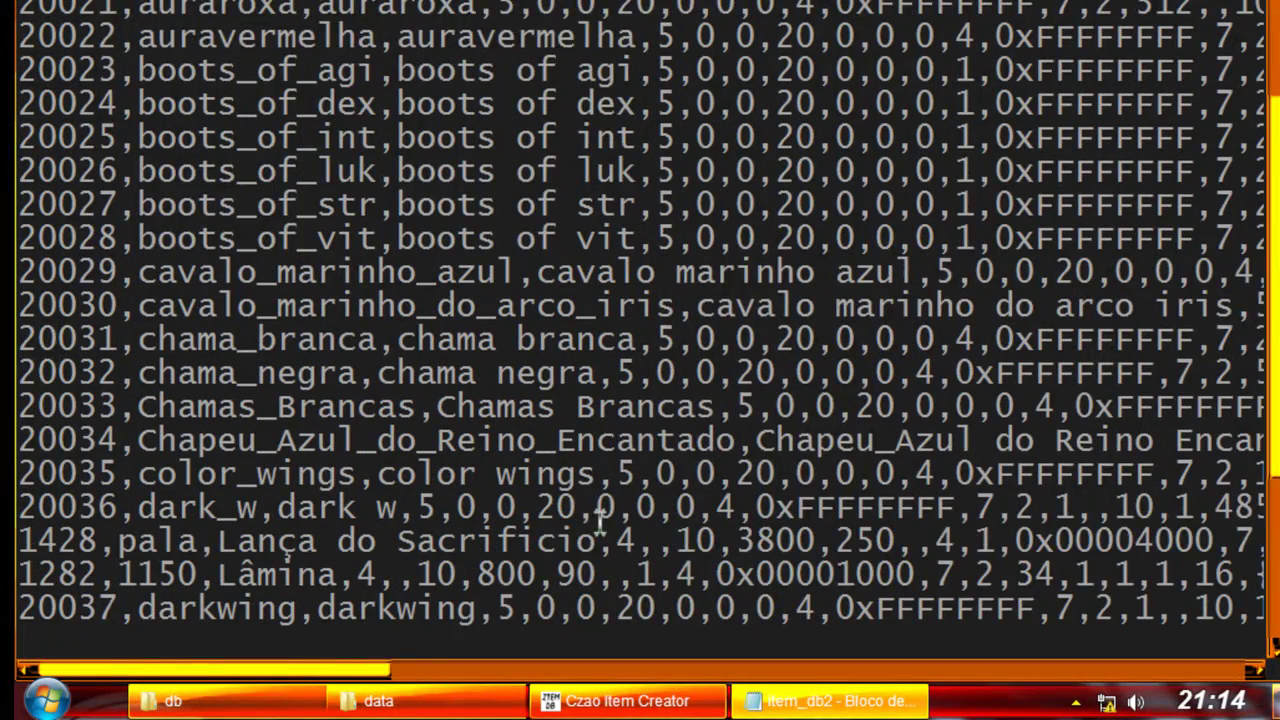
{"action": "scroll", "coordinate": [600, 525], "scroll_direction": "down", "scroll_amount": 2}
{"action": "left_click_drag", "start_coordinate": [548, 412], "coordinate": [1250, 410]}
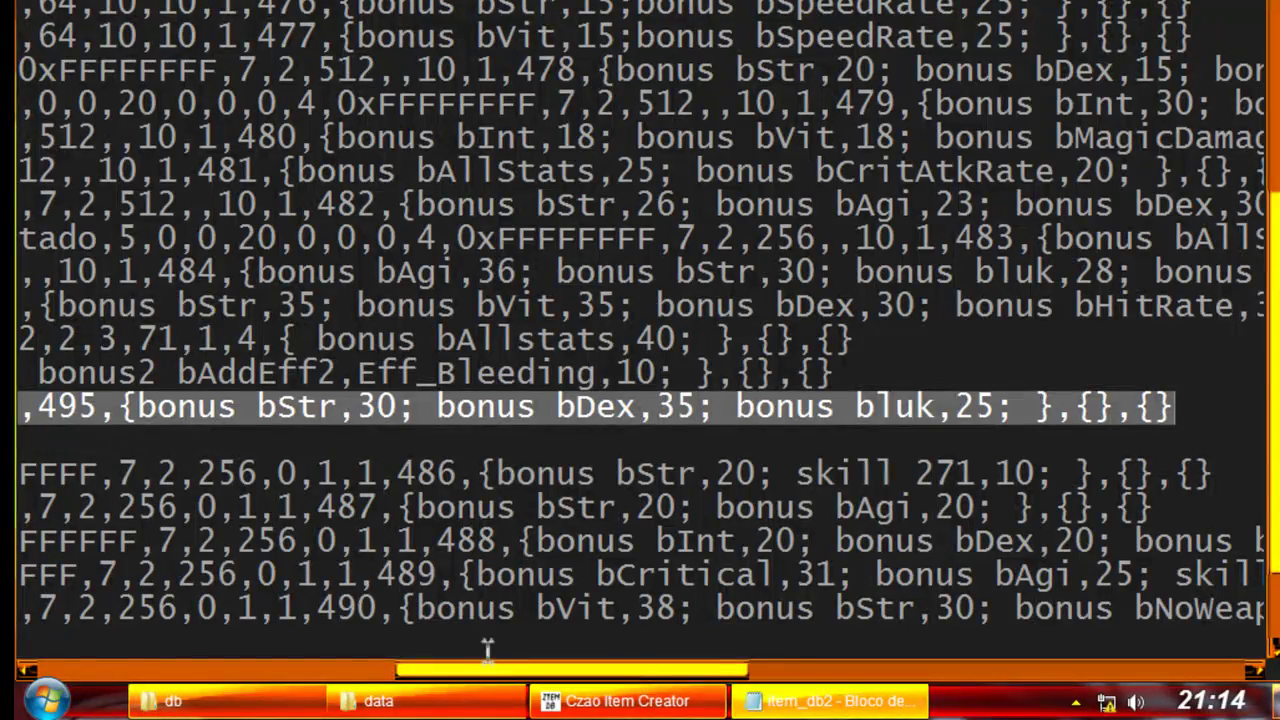
{"action": "left_click_drag", "start_coordinate": [490, 670], "coordinate": [445, 670]}
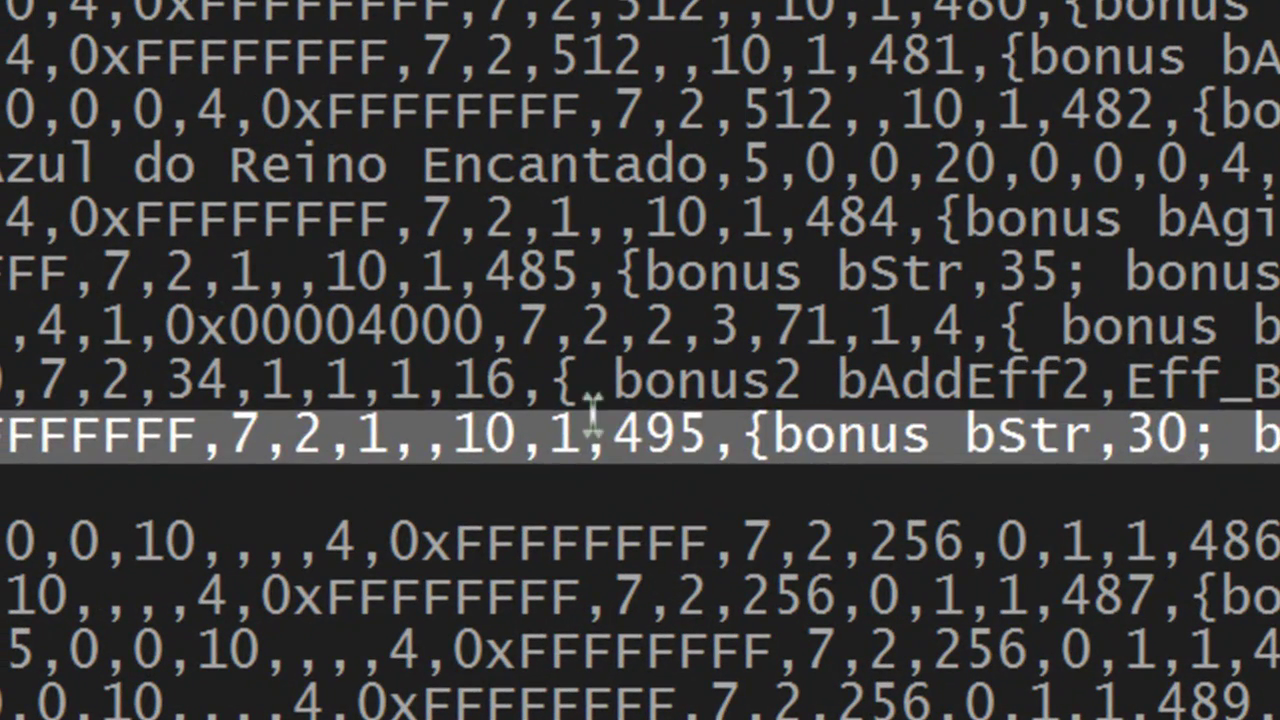
Step: Copy darkwing's view number 495 and paste it into the View ID field
{"action": "double_click", "coordinate": [590, 433]}
{"action": "left_click", "coordinate": [709, 436]}
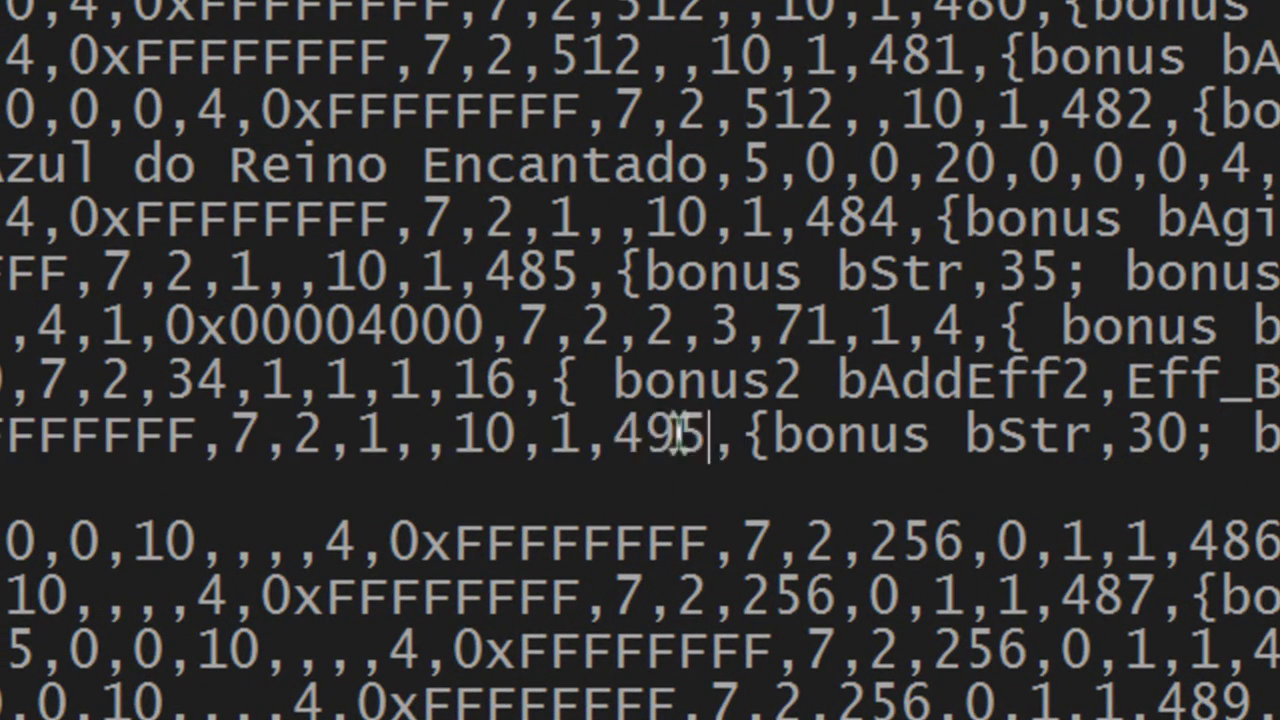
{"action": "right_click", "coordinate": [620, 436]}
{"action": "left_click", "coordinate": [643, 243]}
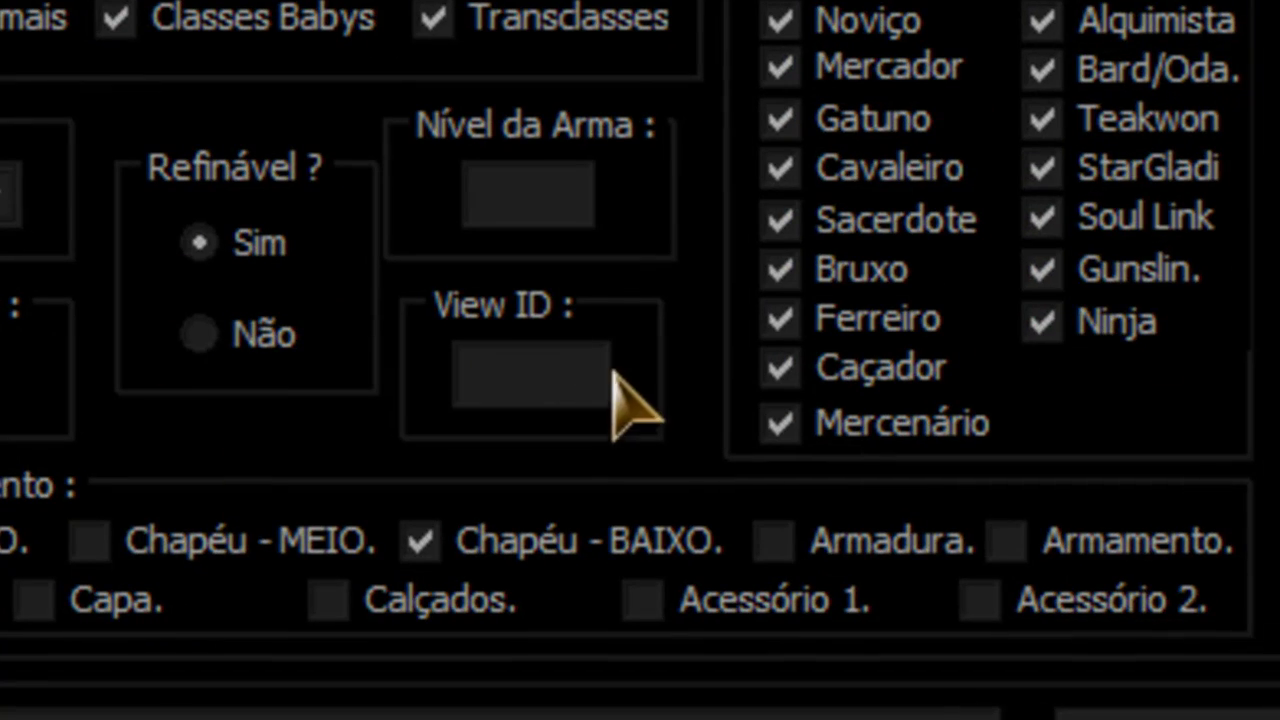
{"action": "right_click", "coordinate": [575, 375]}
{"action": "left_click", "coordinate": [729, 263]}
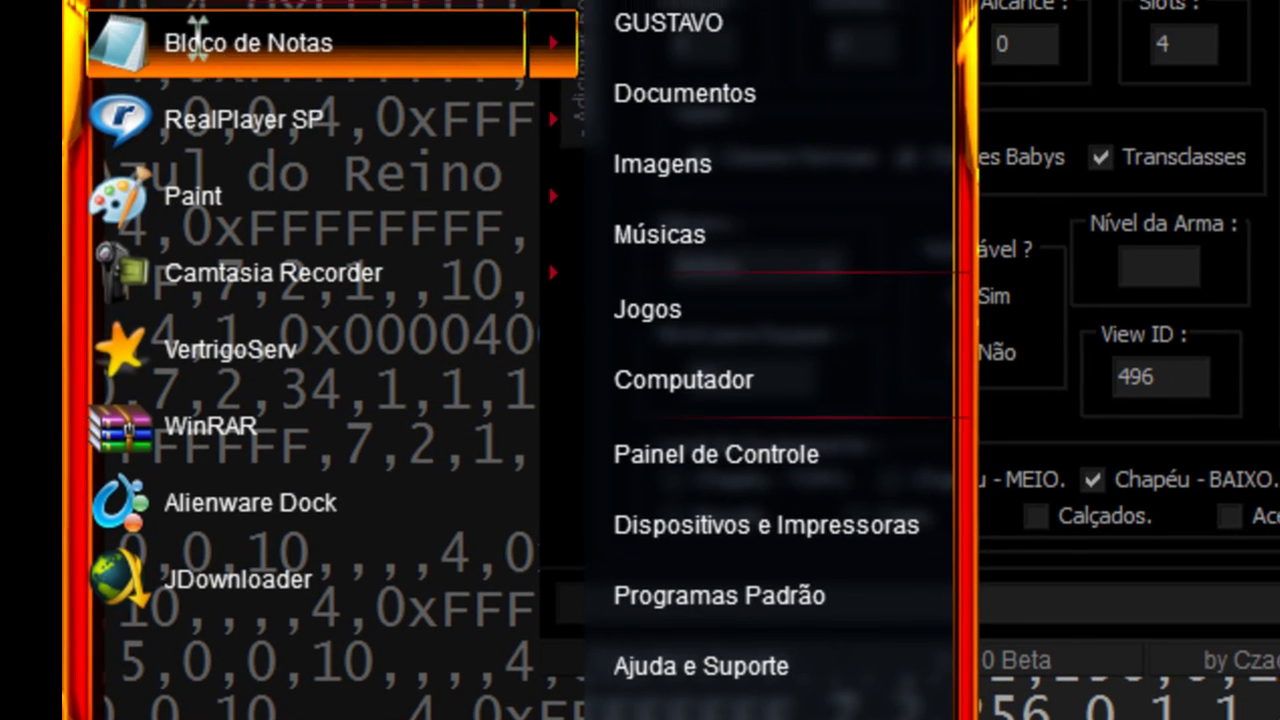
Step: Write and discard a scratch note 'ta todo certo aki clica em gerar linh', then generate the item line
{"action": "left_click", "coordinate": [228, 35]}
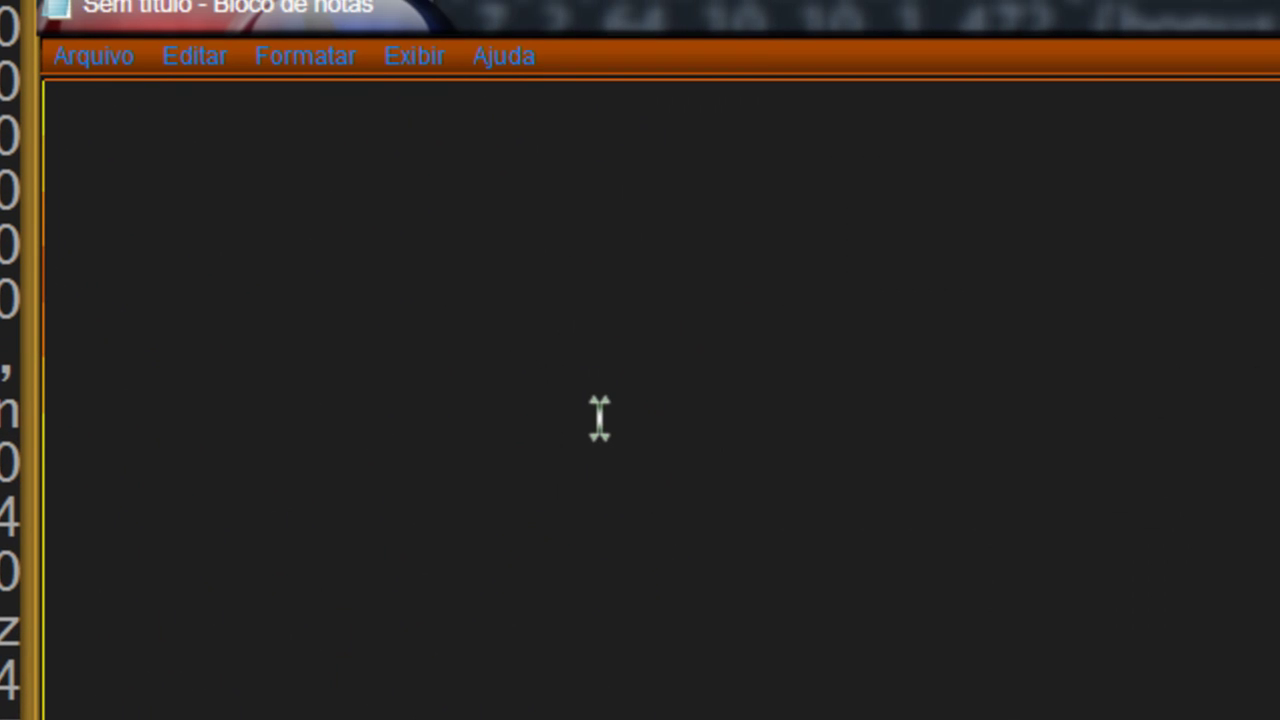
{"action": "type", "text": "ta todo cer"}
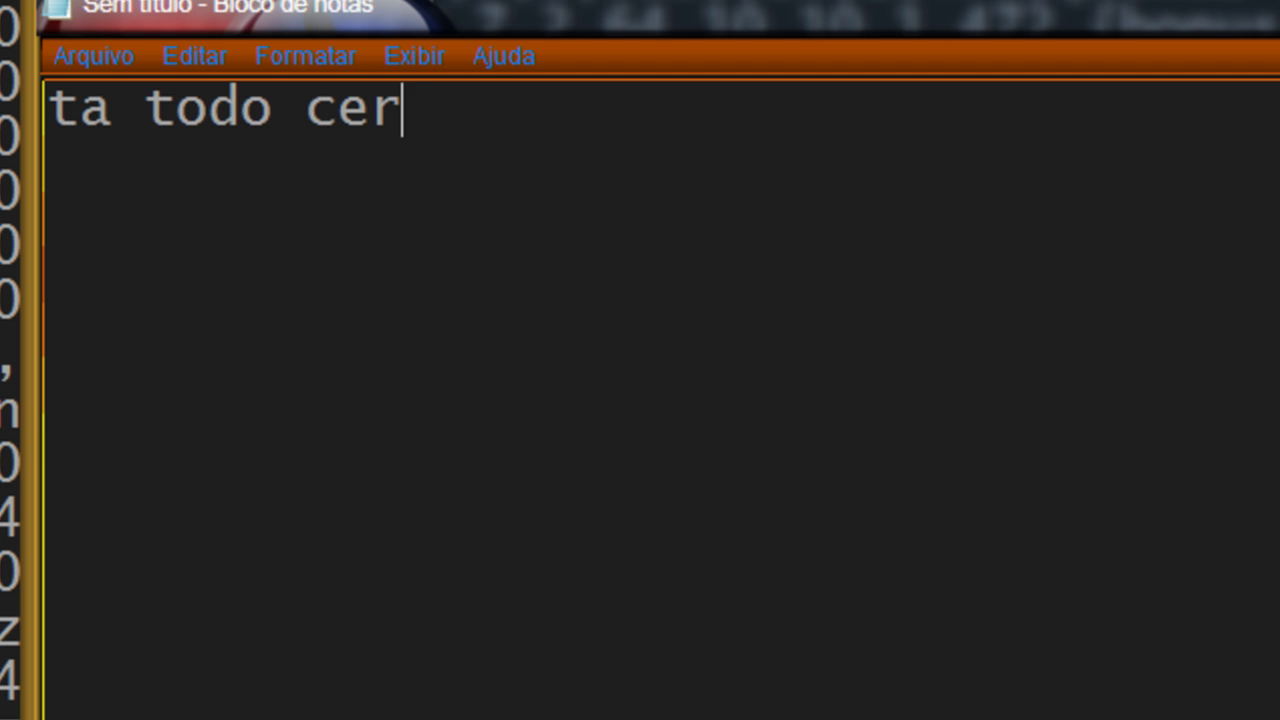
{"action": "type", "text": "to aki clica em"}
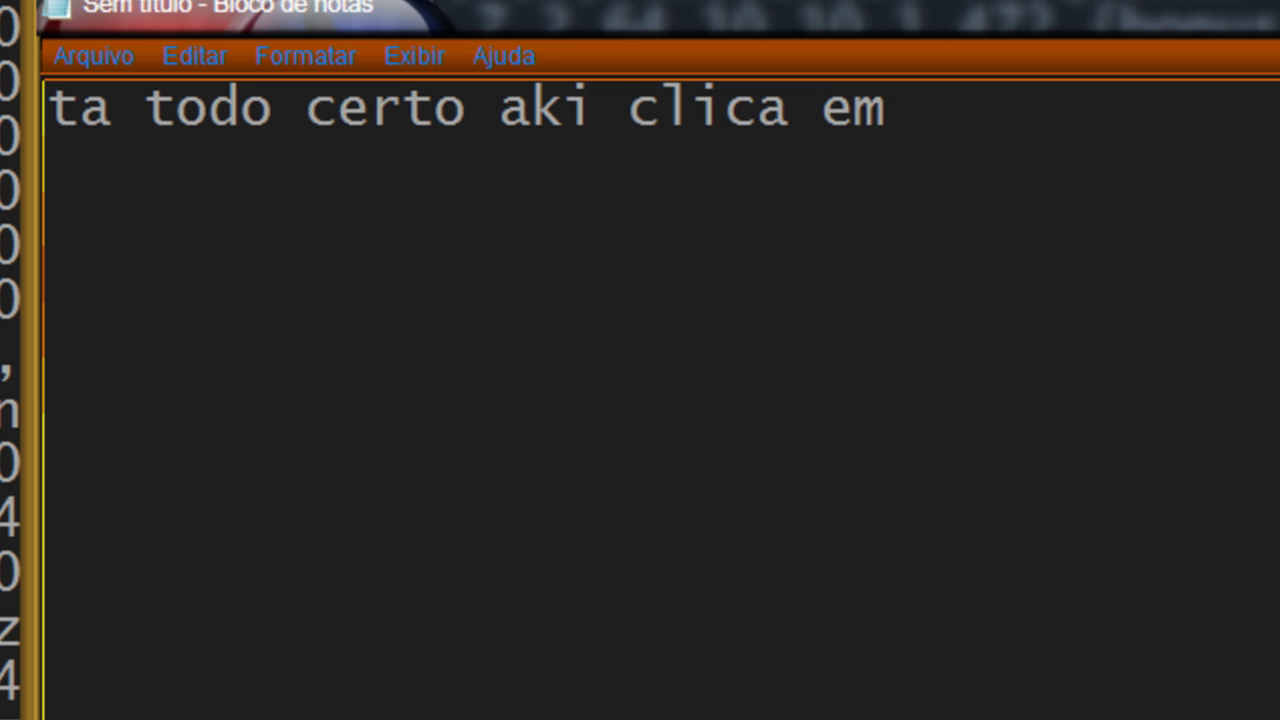
{"action": "type", "text": " gerar linha"}
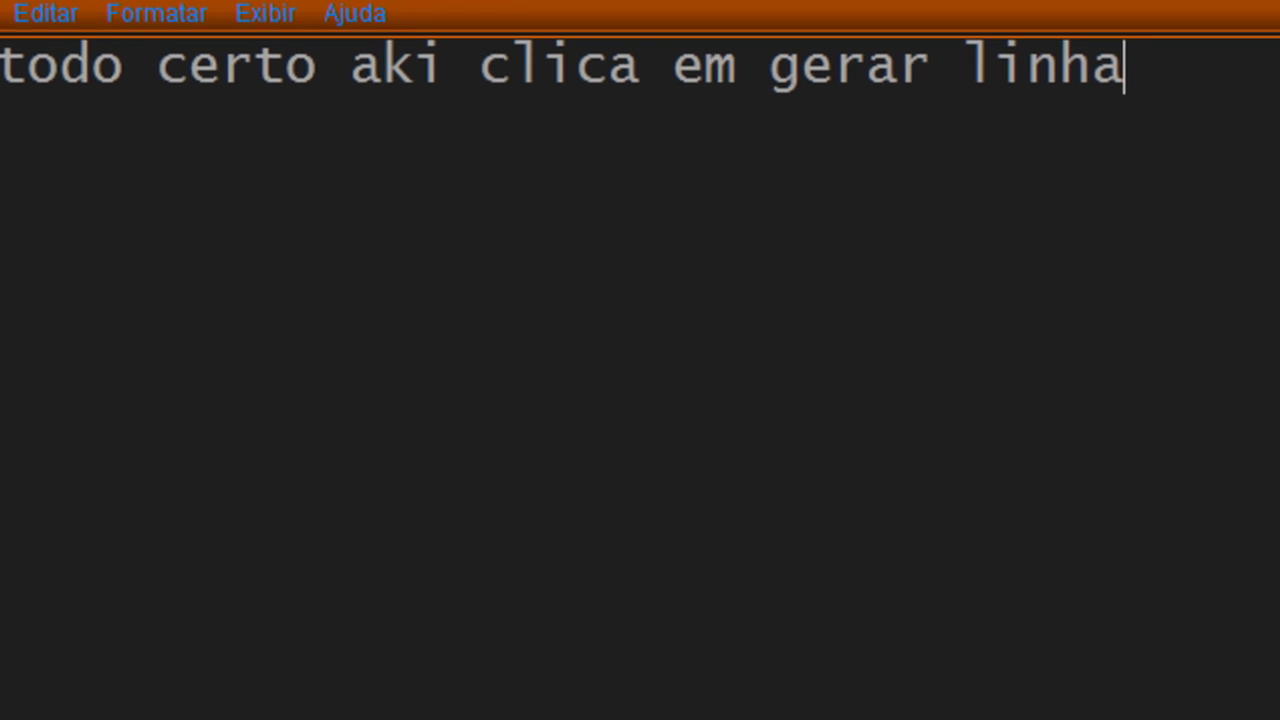
{"action": "key", "text": "alt+F4"}
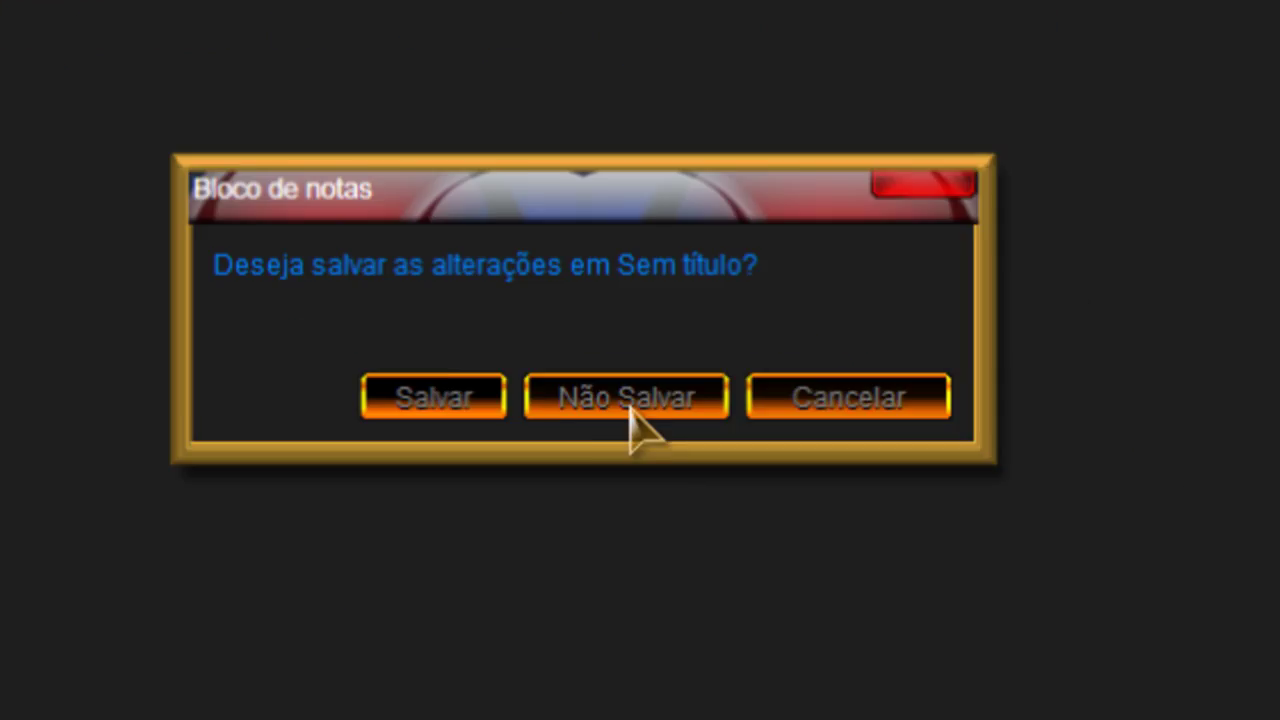
{"action": "left_click", "coordinate": [632, 425]}
{"action": "left_click", "coordinate": [729, 466]}
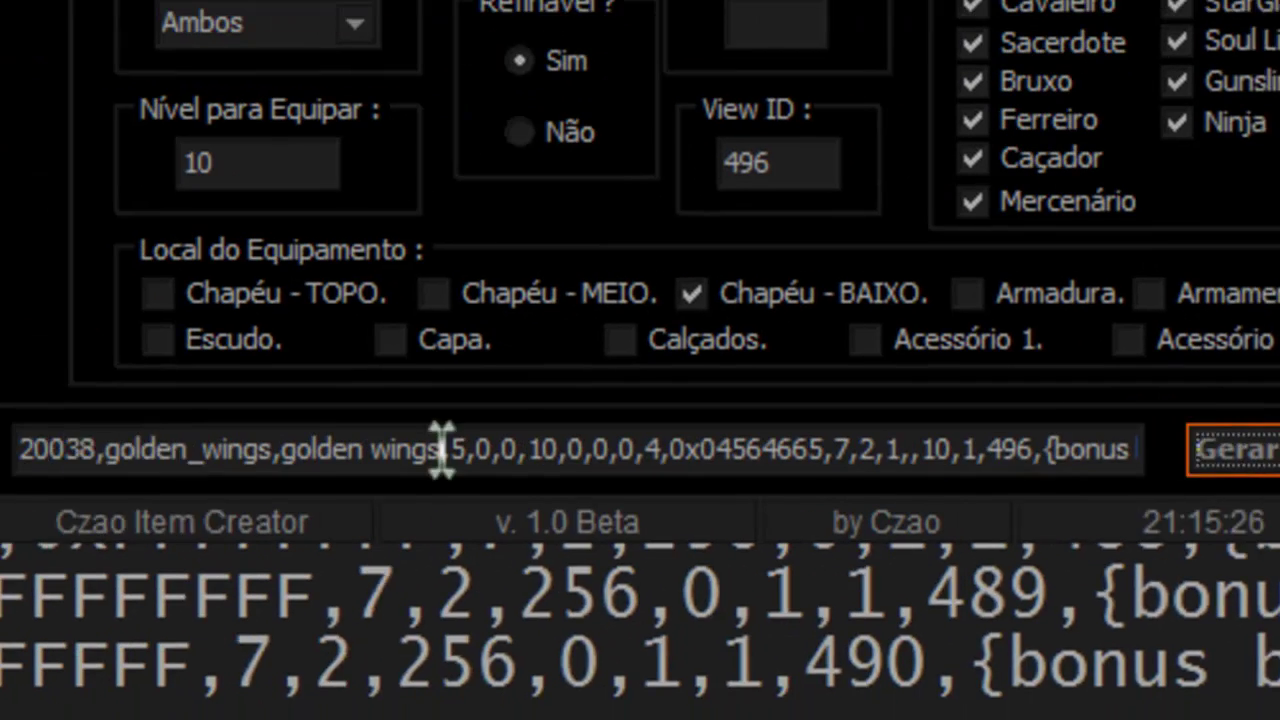
Step: Copy the generated golden_wings item line from the item creator
{"action": "left_click_drag", "start_coordinate": [109, 451], "coordinate": [1200, 482]}
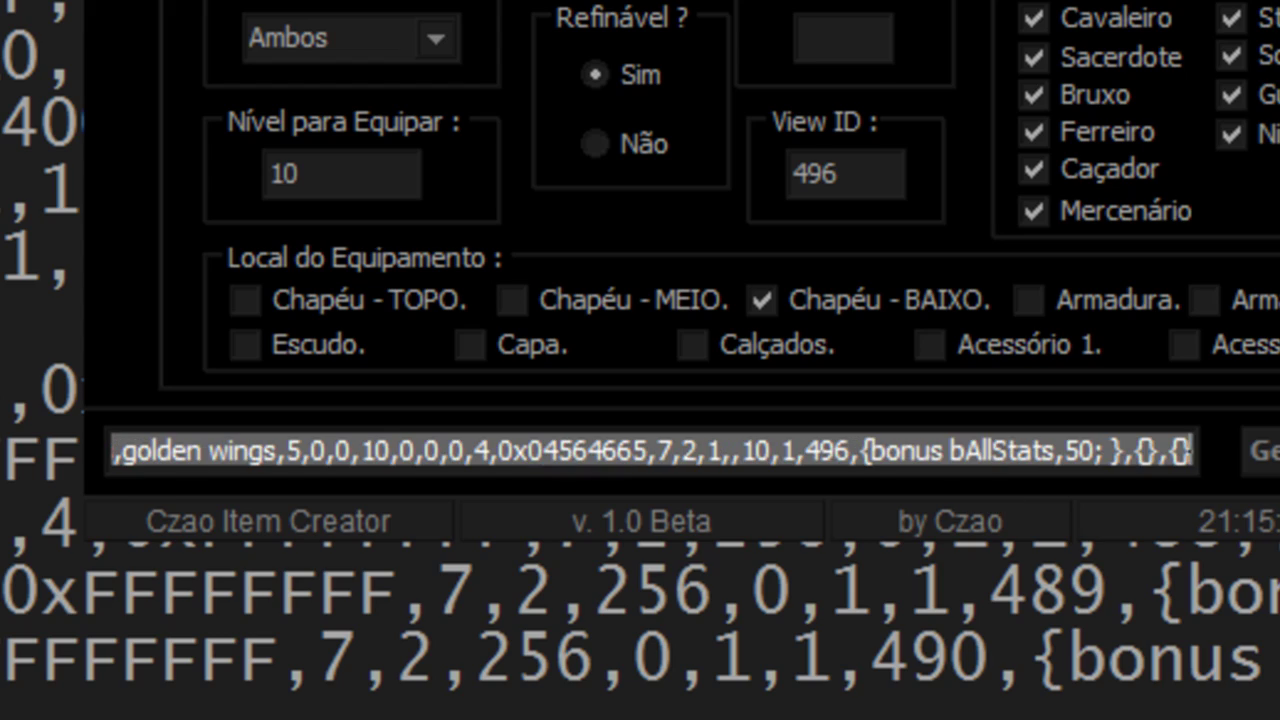
{"action": "right_click", "coordinate": [999, 468]}
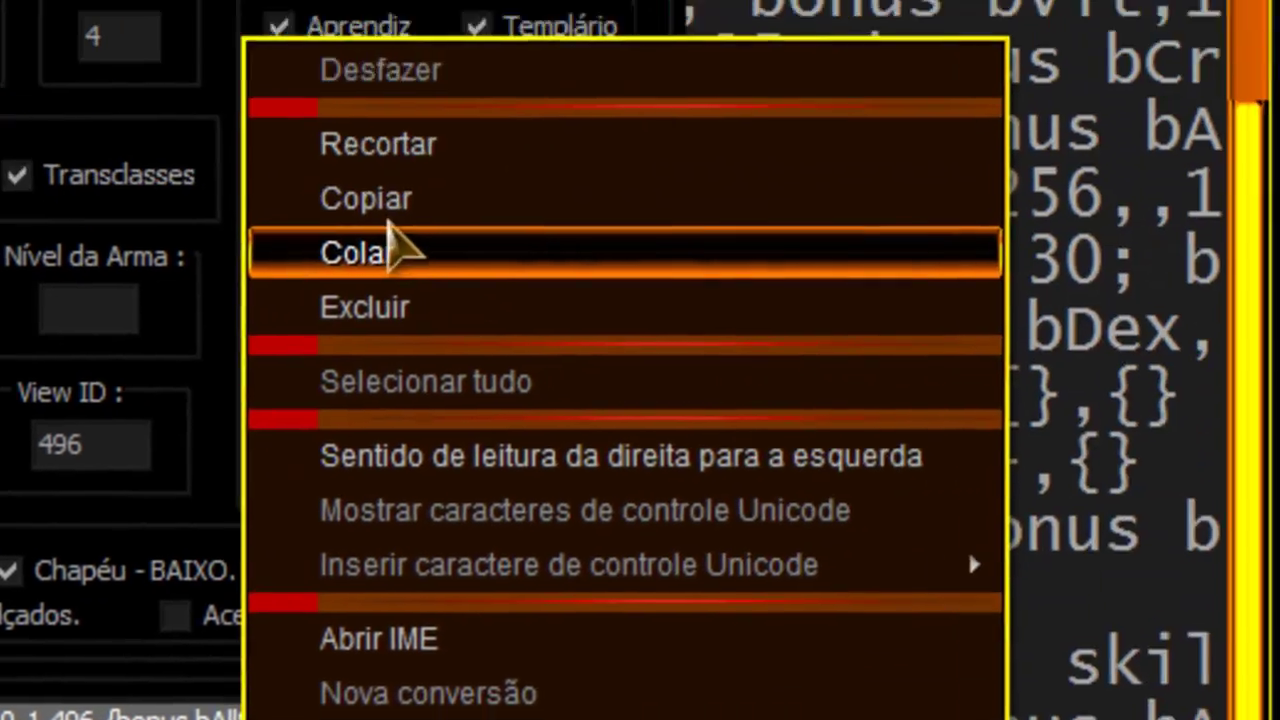
{"action": "left_click", "coordinate": [1100, 2]}
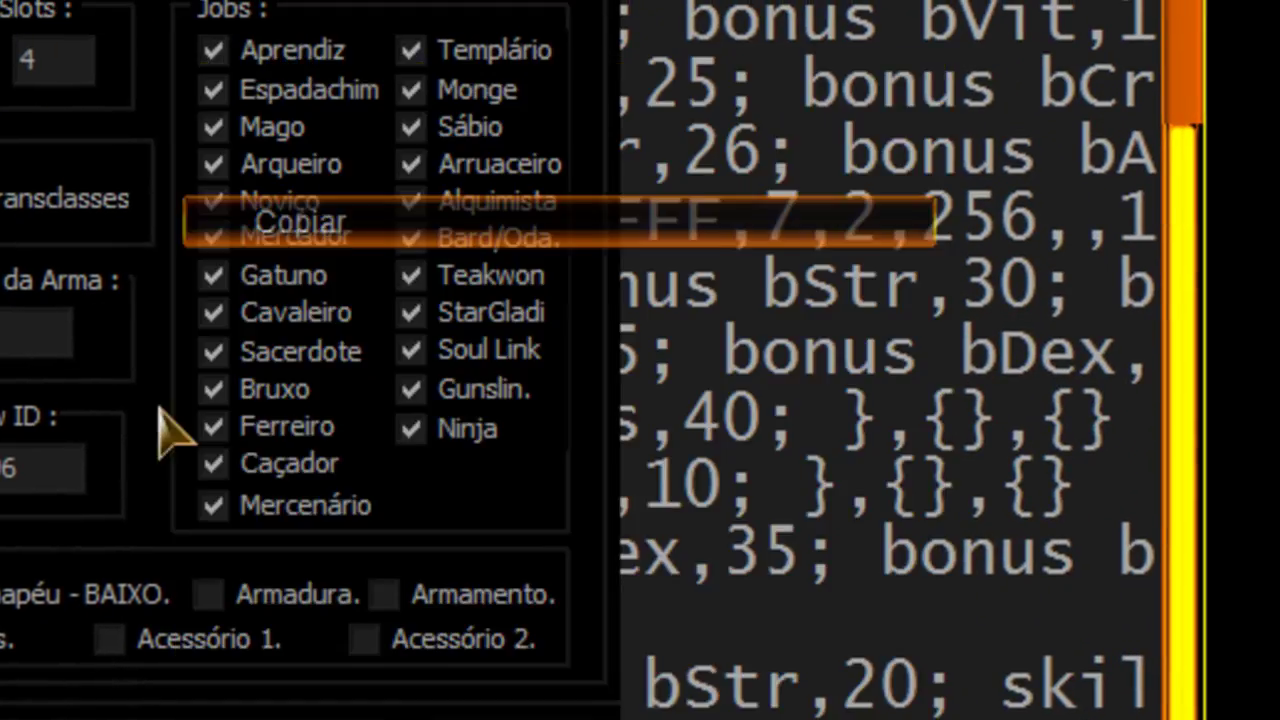
{"action": "key", "text": "alt+Tab"}
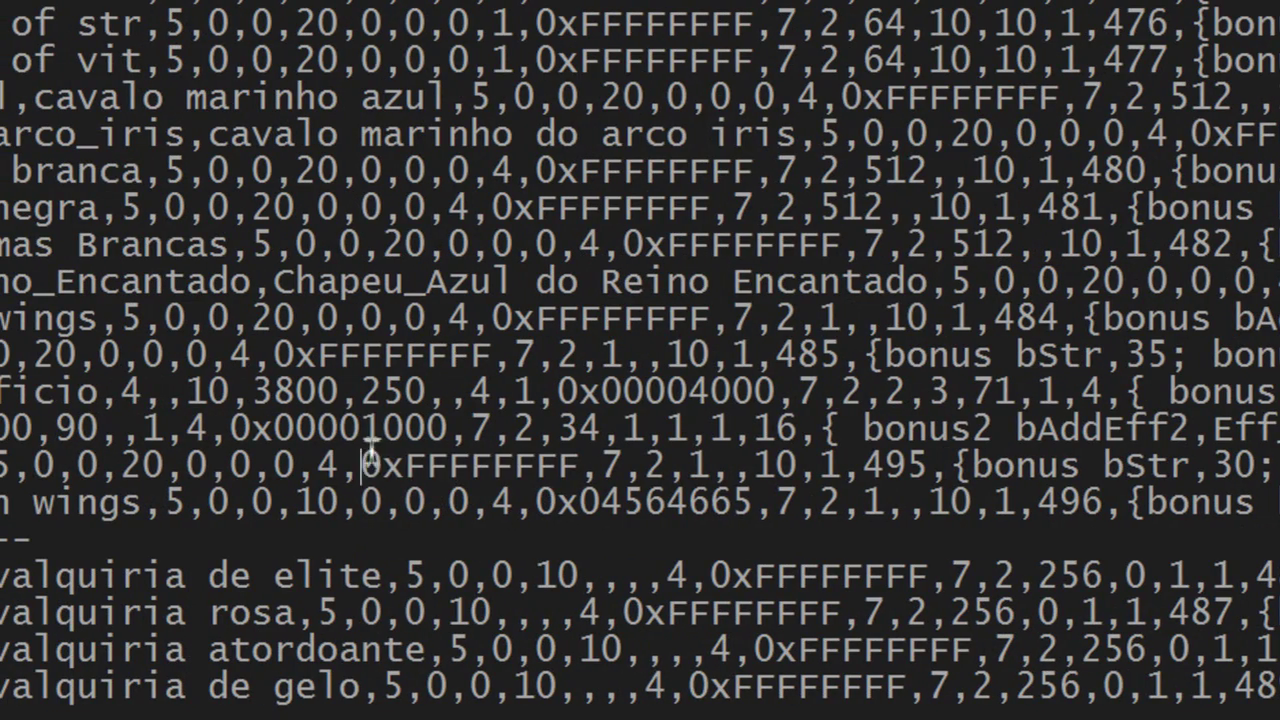
Step: Replace the golden wings job mask with 0xFFFFFFFF from entry 495, then save and close item_db2.txt
{"action": "left_click_drag", "start_coordinate": [370, 458], "coordinate": [578, 462]}
{"action": "right_click", "coordinate": [578, 462]}
{"action": "left_click", "coordinate": [660, 170]}
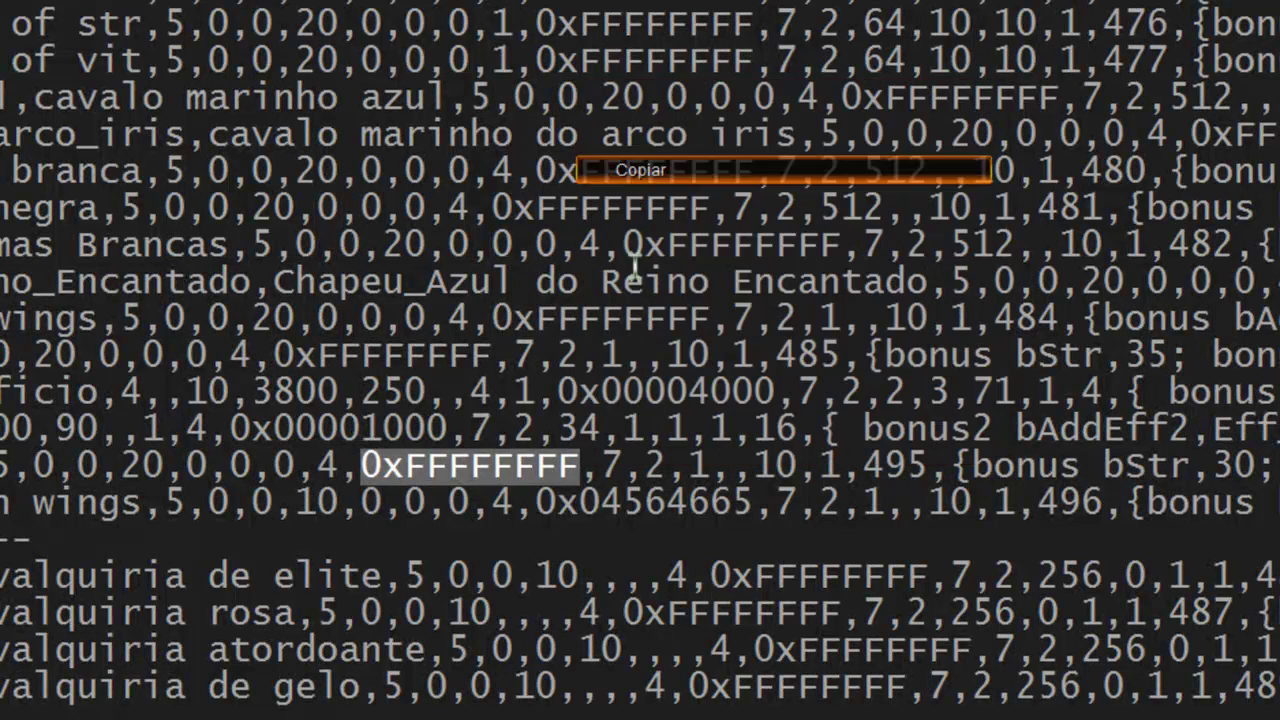
{"action": "left_click_drag", "start_coordinate": [537, 502], "coordinate": [760, 503]}
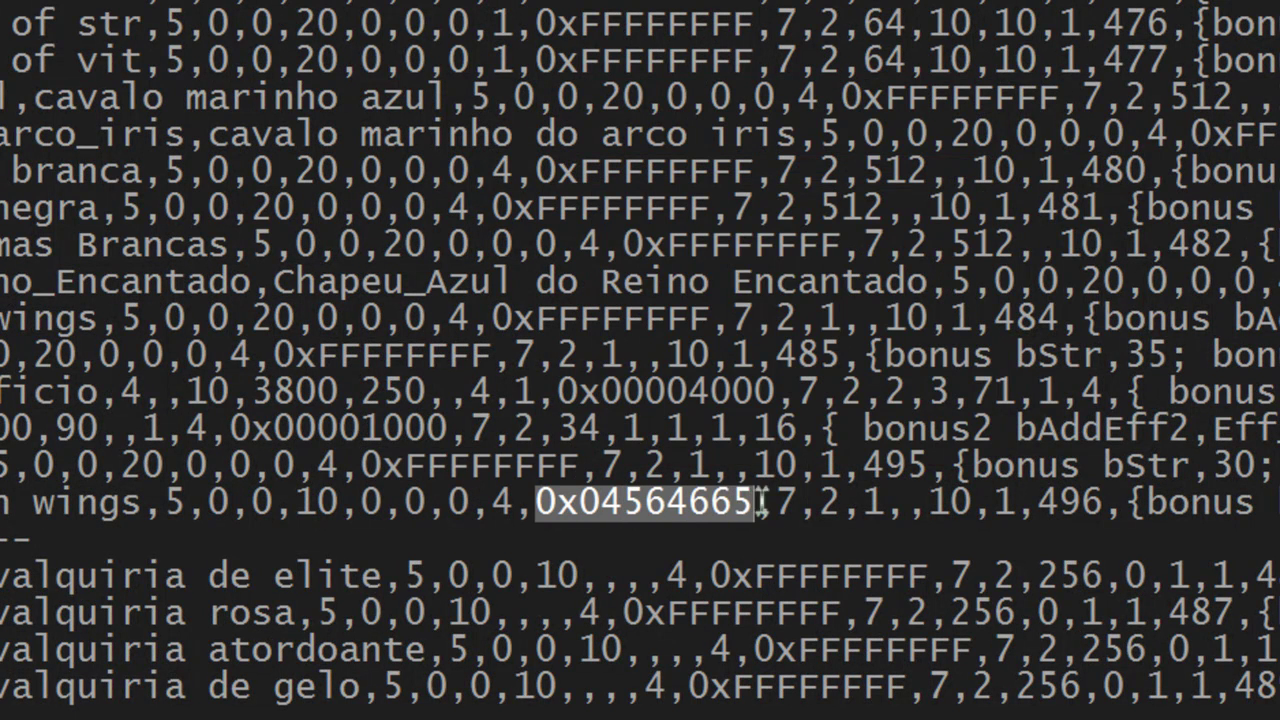
{"action": "right_click", "coordinate": [745, 508]}
{"action": "left_click", "coordinate": [817, 236]}
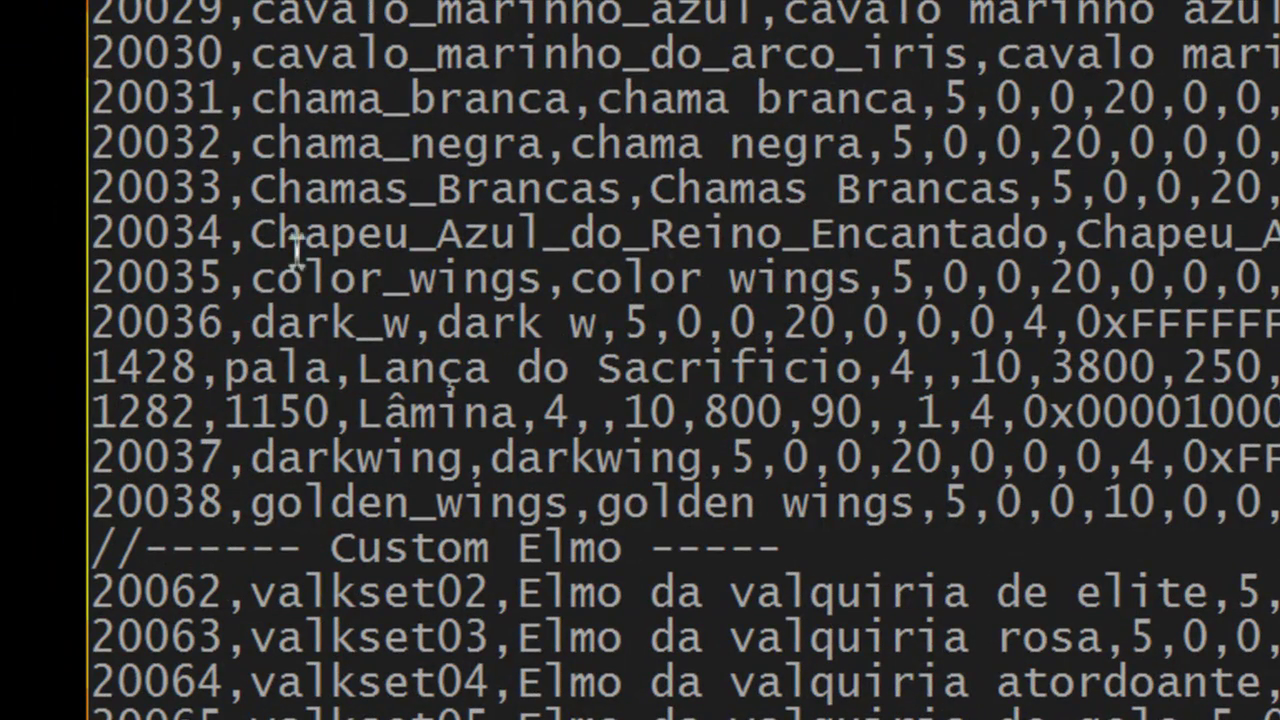
{"action": "key", "text": "alt+F4"}
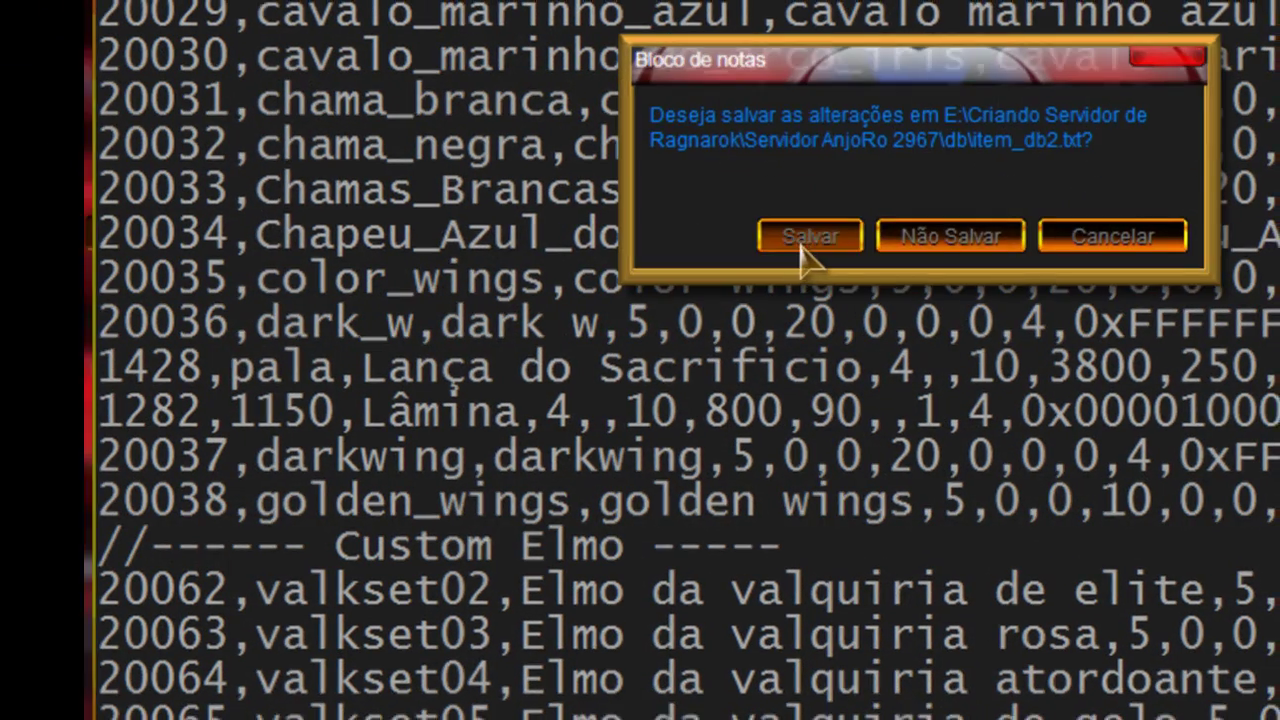
{"action": "left_click", "coordinate": [809, 252]}
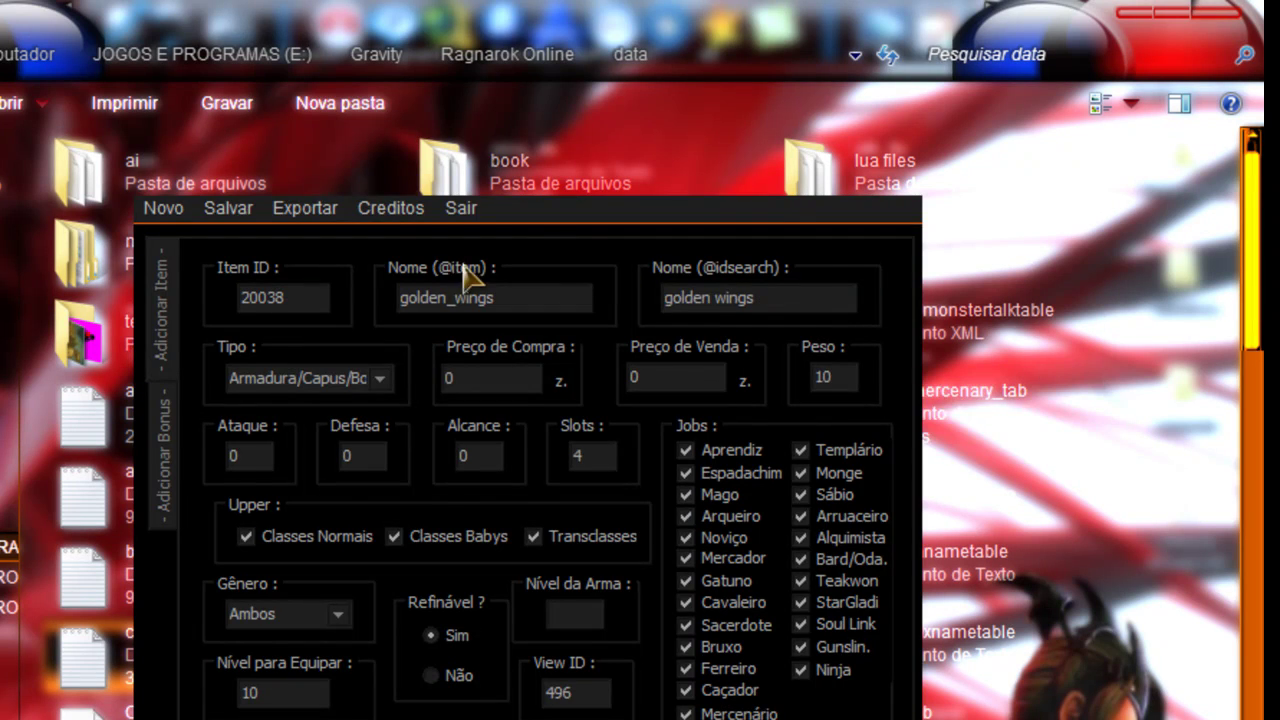
Step: Minimize the item creator, type and discard a 'vam' test note, then launch the AnjoRo server
{"action": "left_click", "coordinate": [461, 208]}
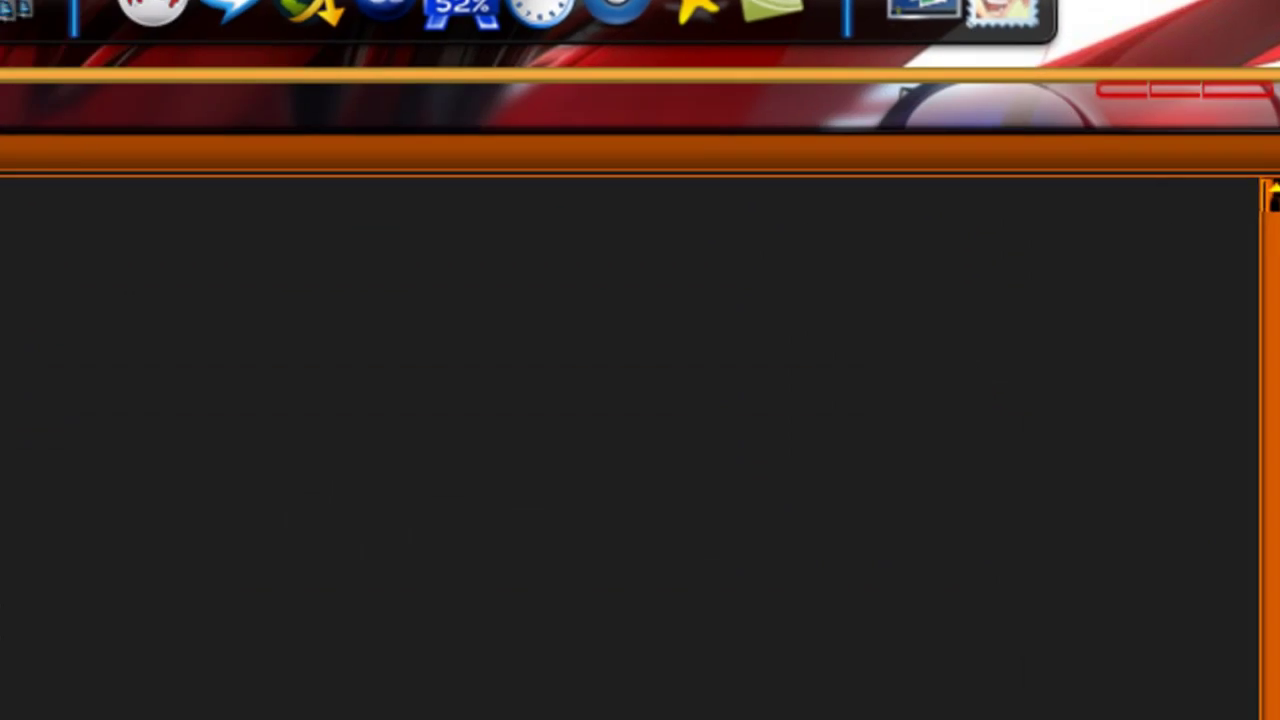
{"action": "type", "text": "vamos ver se vai funfa"}
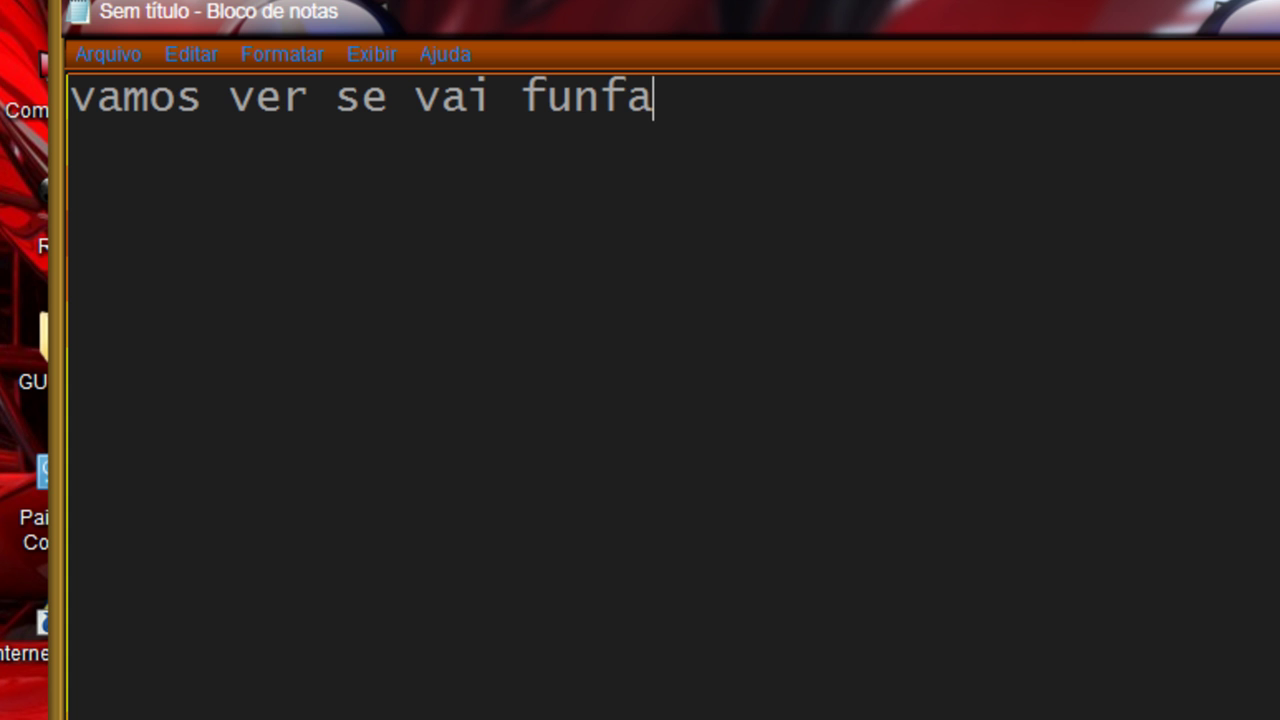
{"action": "key", "text": "alt+F4"}
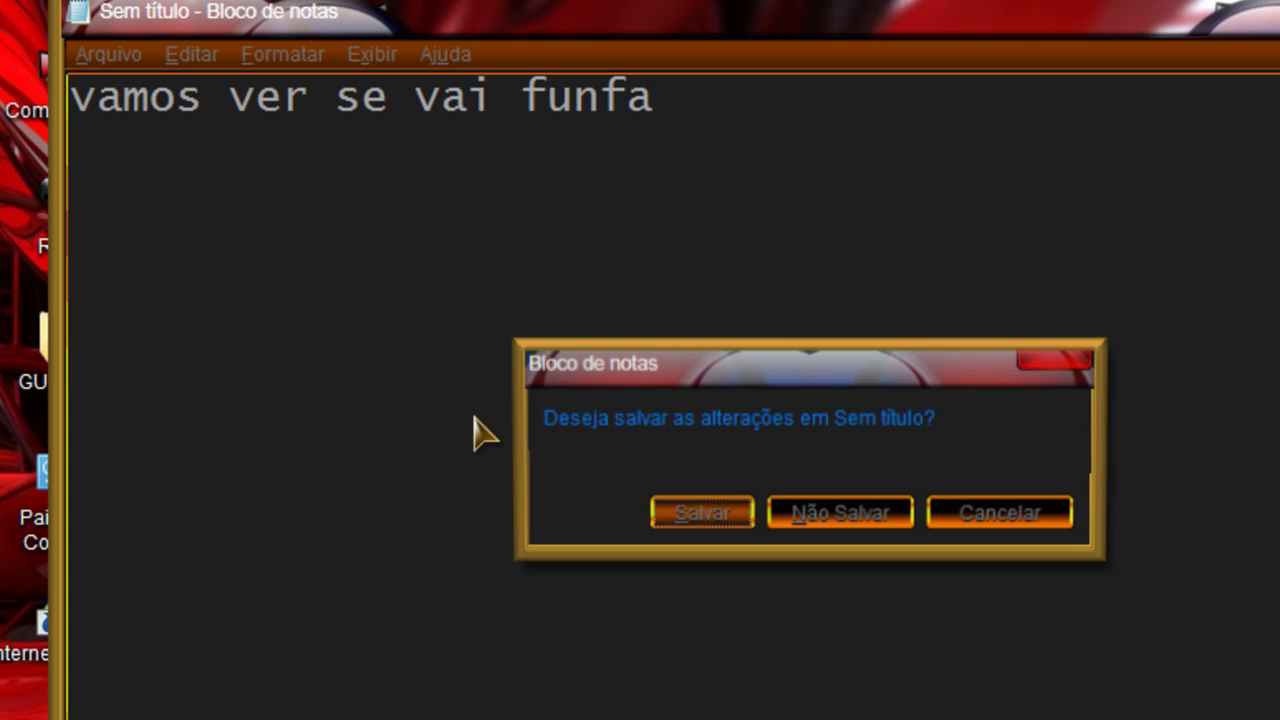
{"action": "key", "text": "n"}
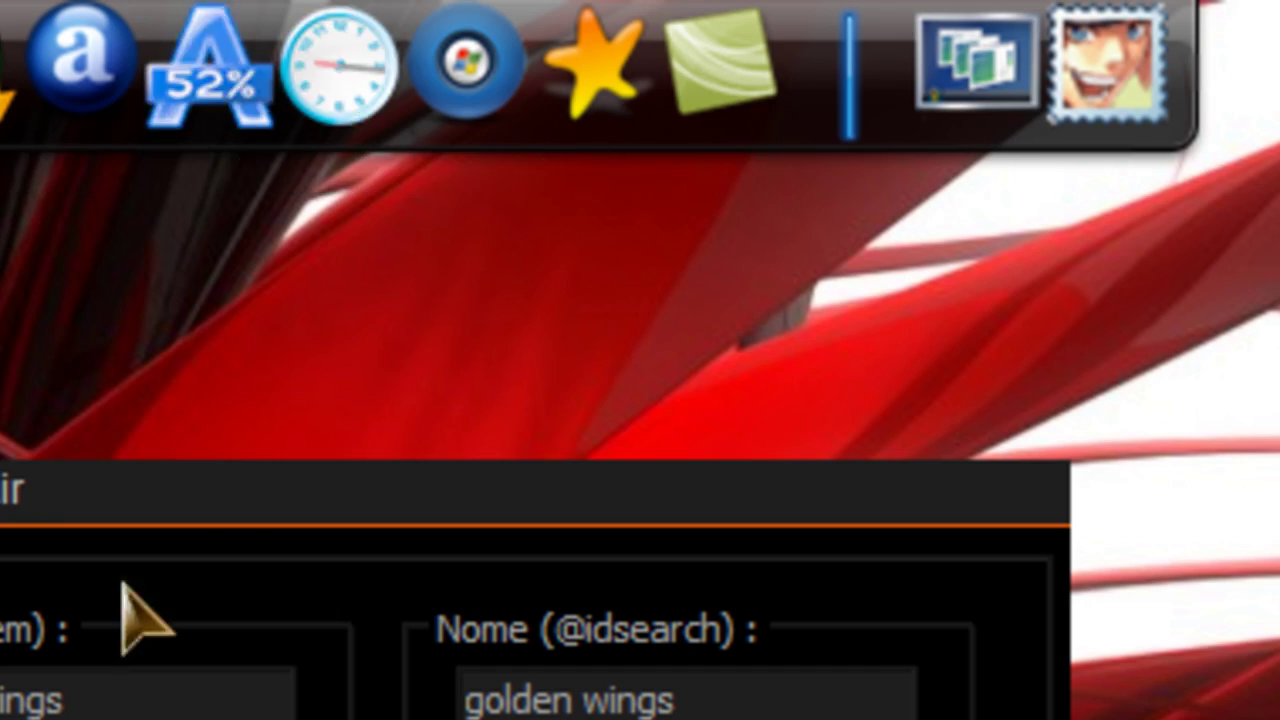
{"action": "left_click", "coordinate": [975, 70]}
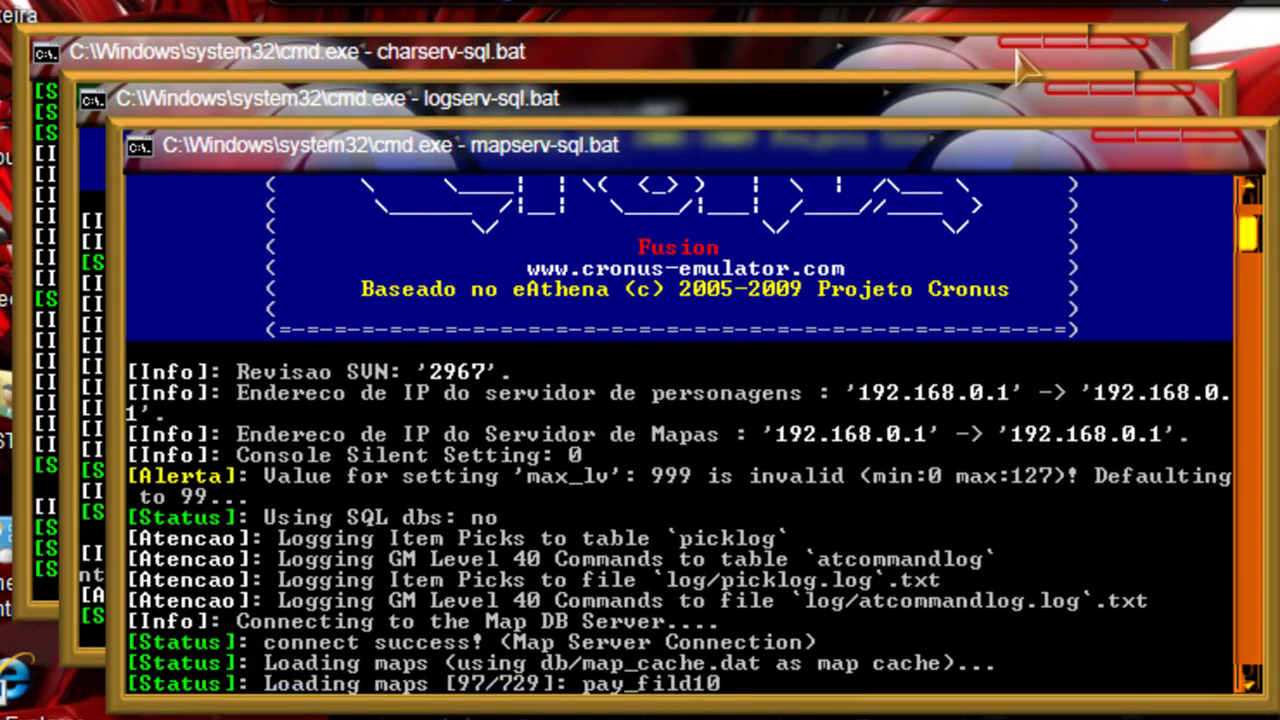
Step: Minimize the charserv and logserv consoles and return to the item creator
{"action": "left_click", "coordinate": [1020, 42]}
{"action": "left_click", "coordinate": [1075, 88]}
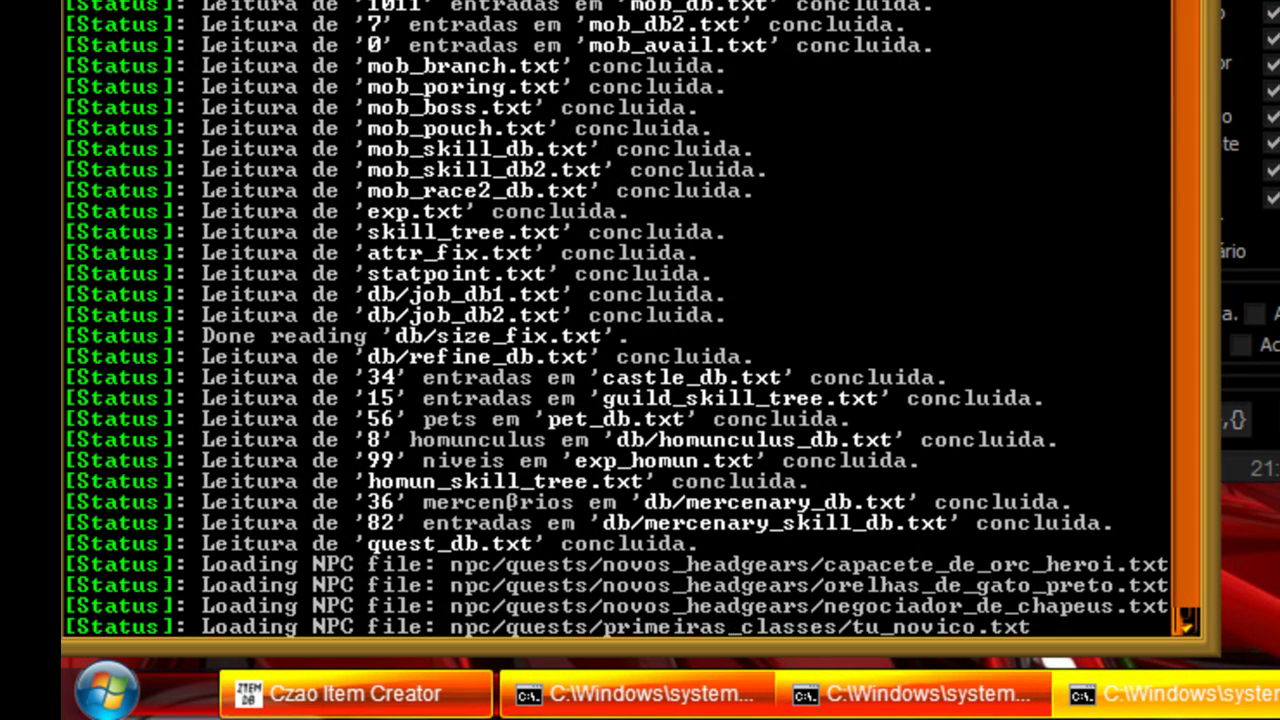
{"action": "key", "text": "alt+Tab"}
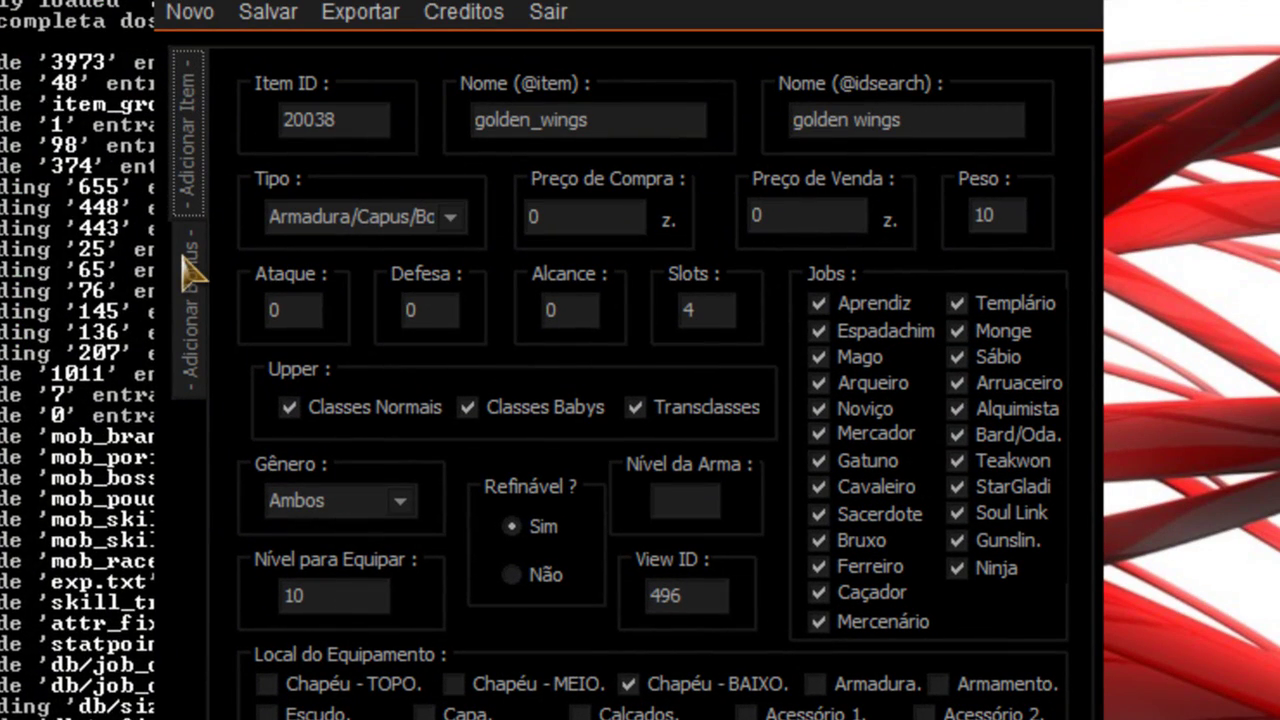
Step: Review the Adicionar Bonus page, quit the item creator, and launch the AnjoRo client
{"action": "left_click", "coordinate": [190, 305]}
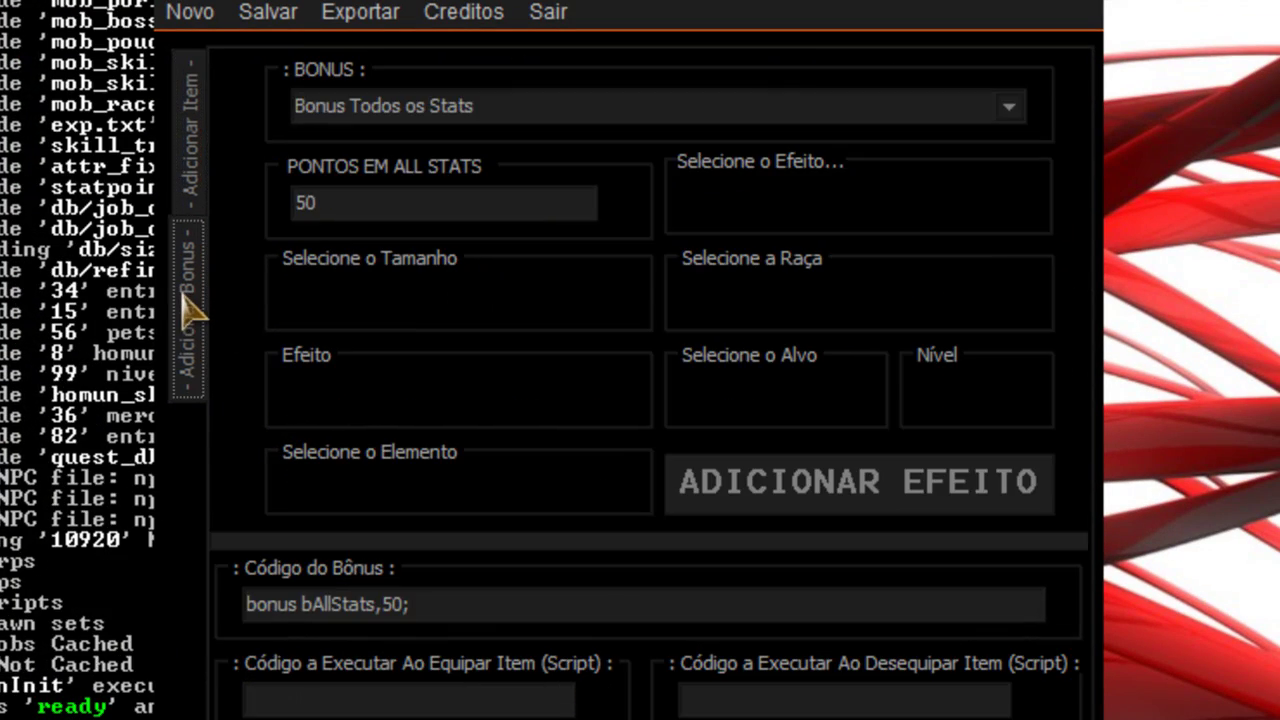
{"action": "left_click", "coordinate": [182, 202]}
{"action": "left_click", "coordinate": [548, 12]}
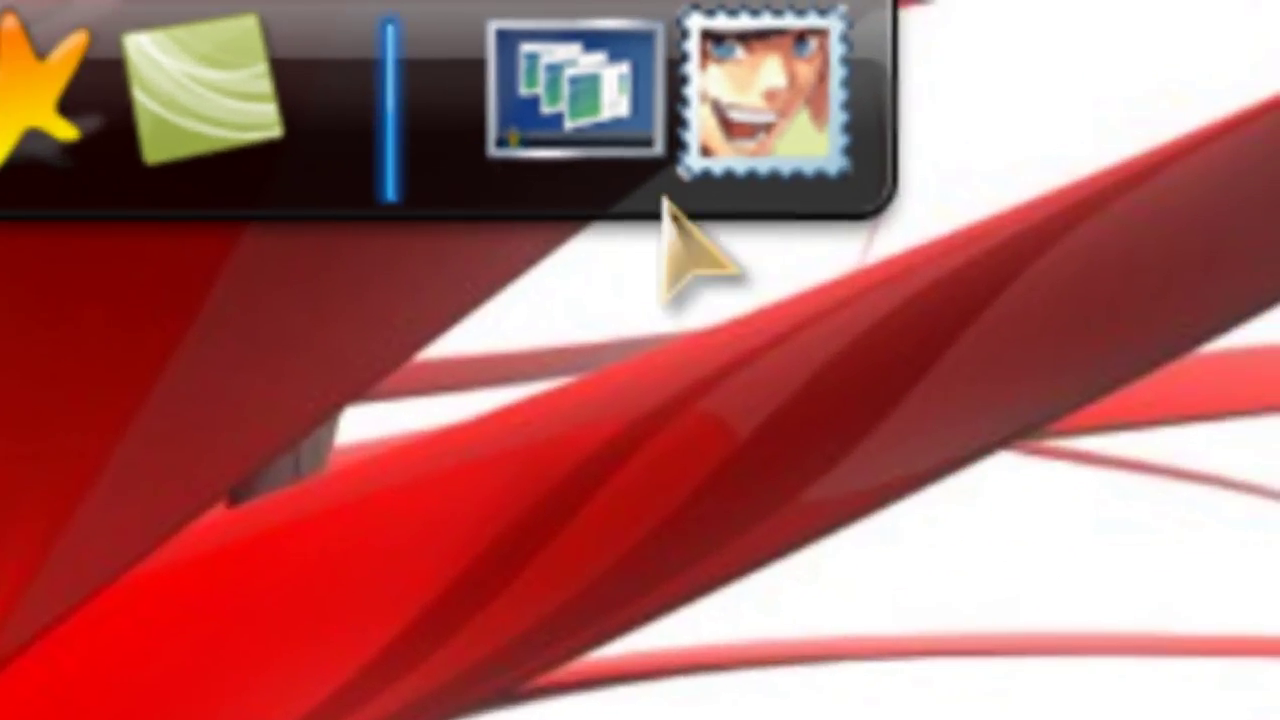
{"action": "left_click", "coordinate": [1266, 80]}
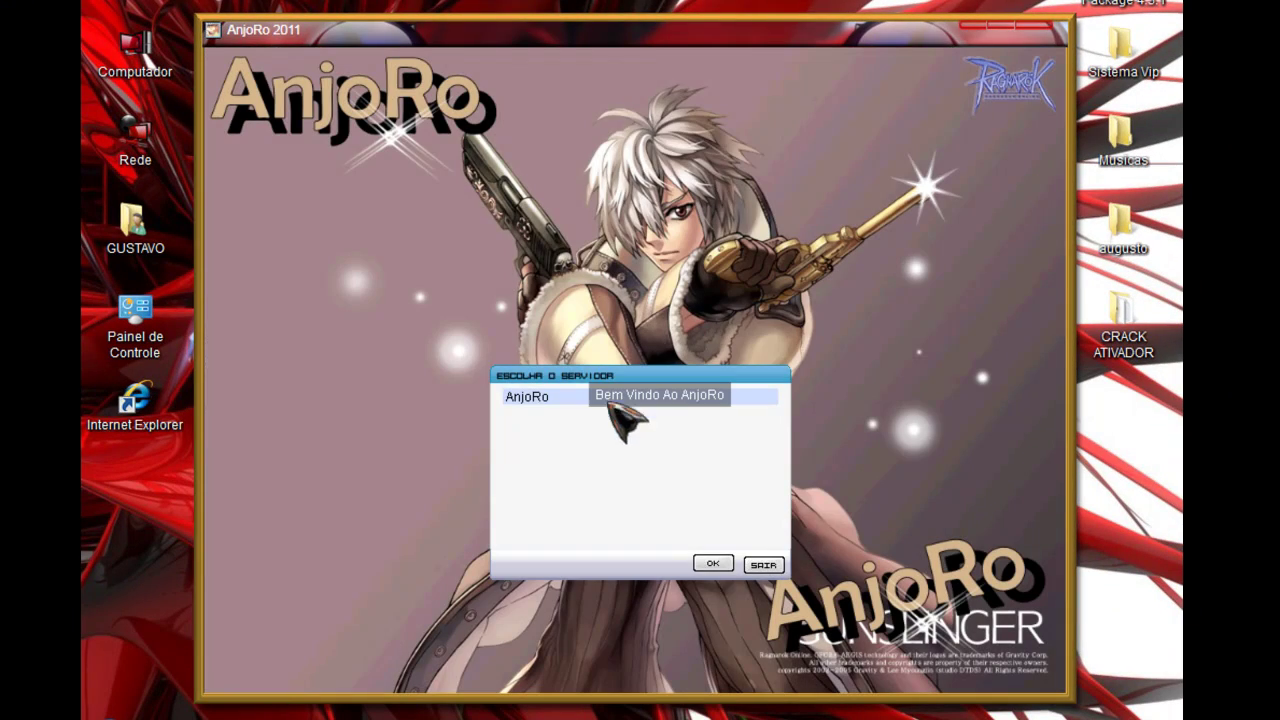
Step: Log in to the AnjoRo server and enter the game with the level 999 Algoz character
{"action": "left_click", "coordinate": [713, 563]}
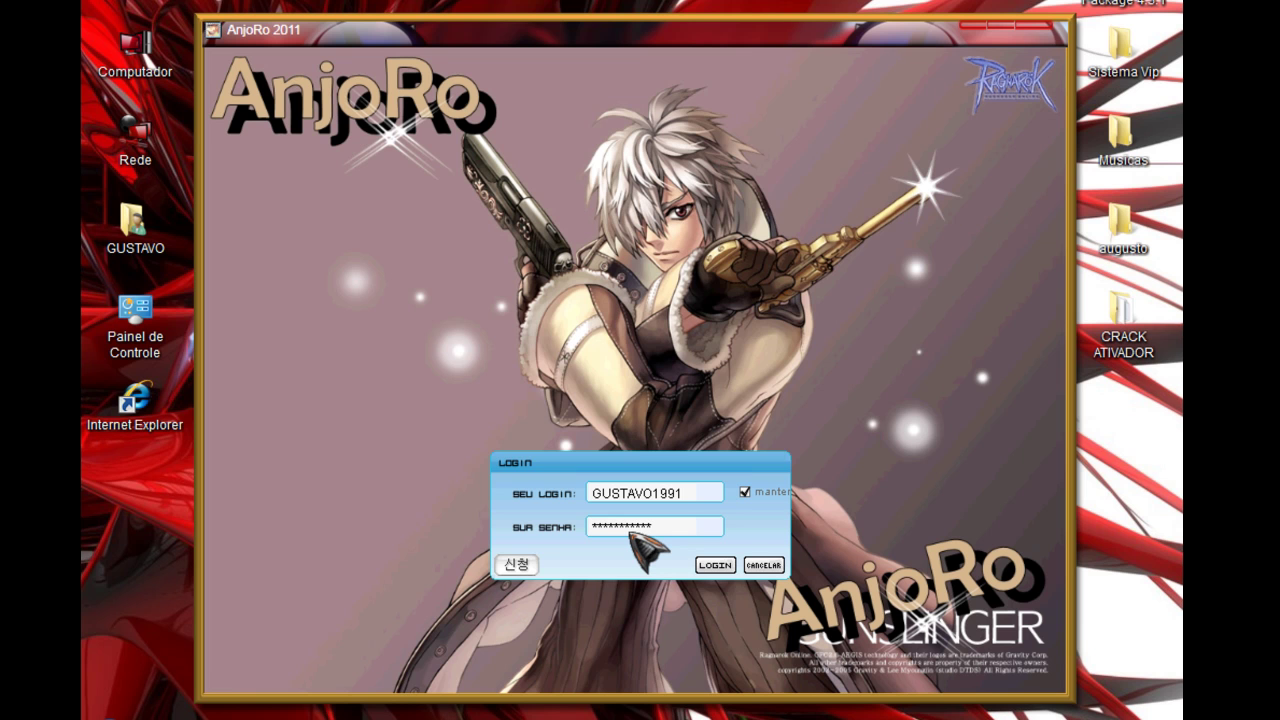
{"action": "key", "text": "Return"}
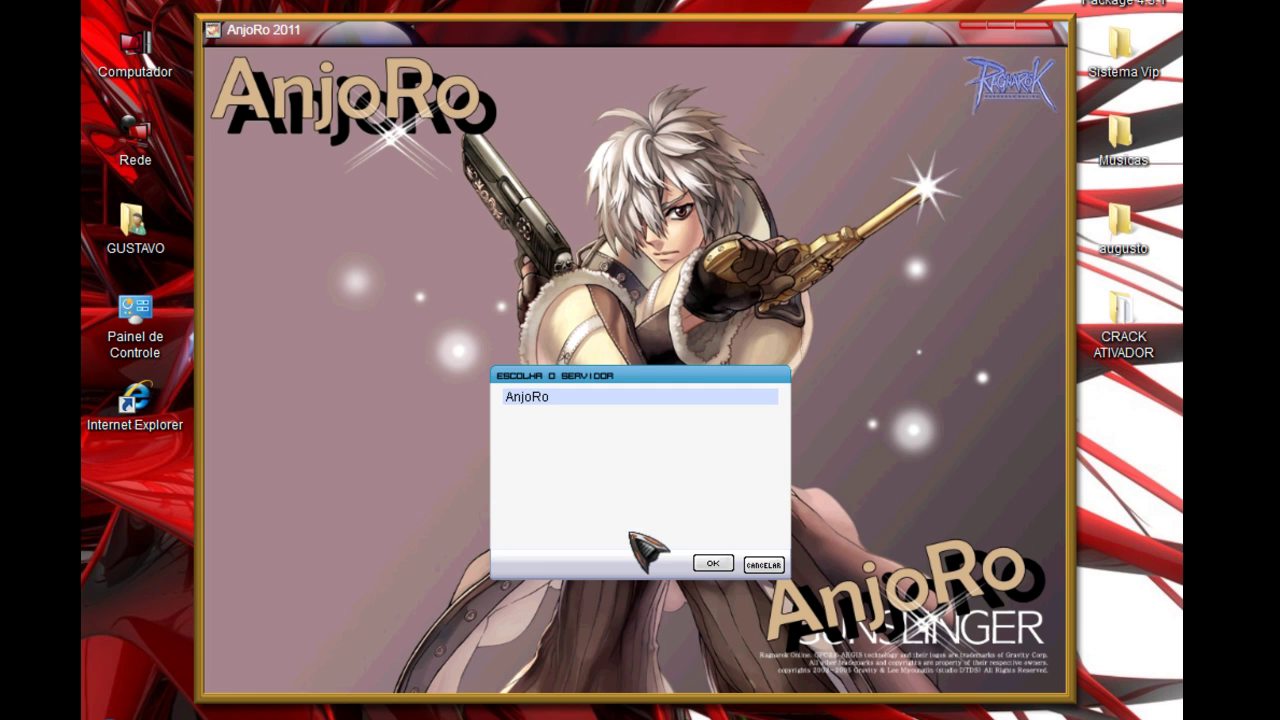
{"action": "key", "text": "Return"}
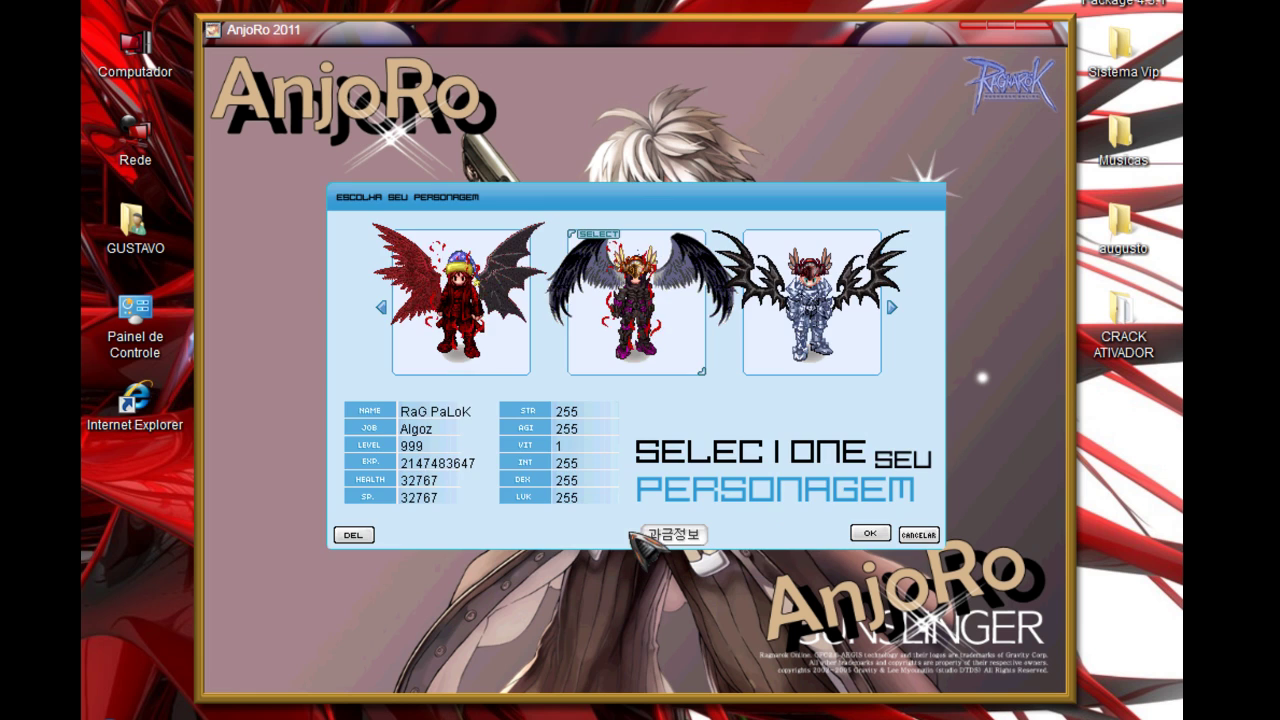
{"action": "key", "text": "Return"}
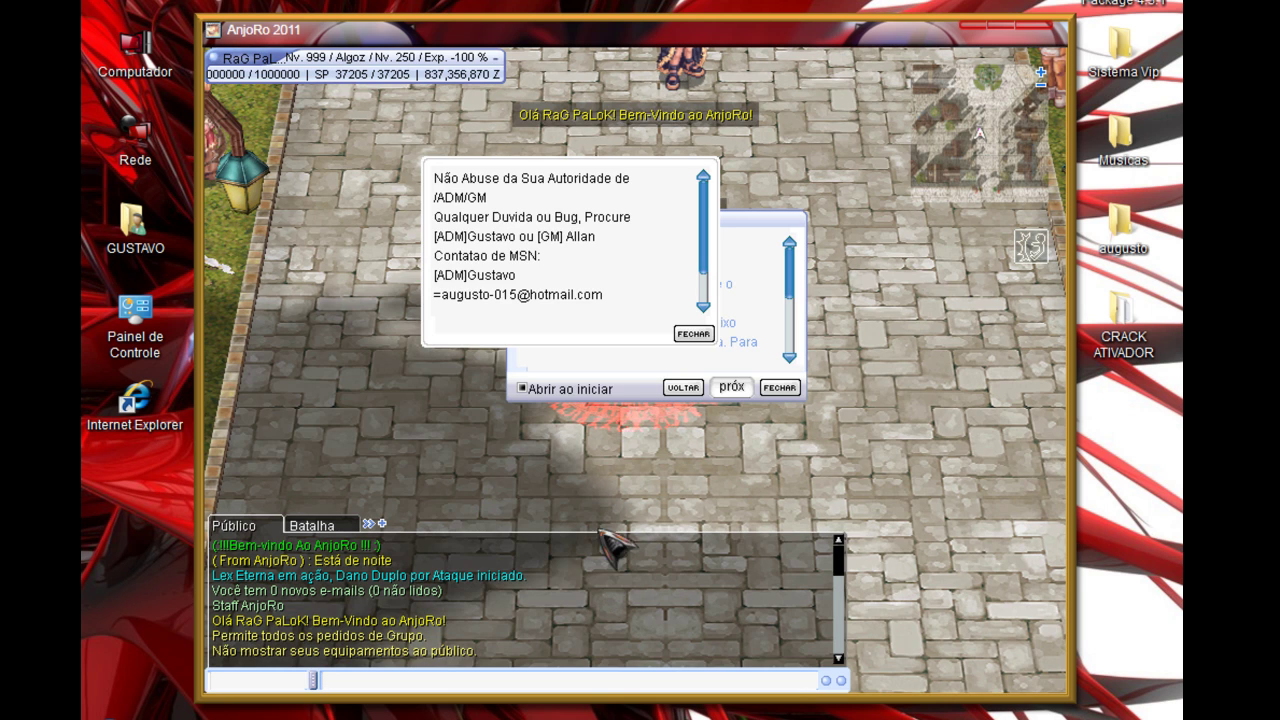
{"action": "left_click", "coordinate": [690, 333]}
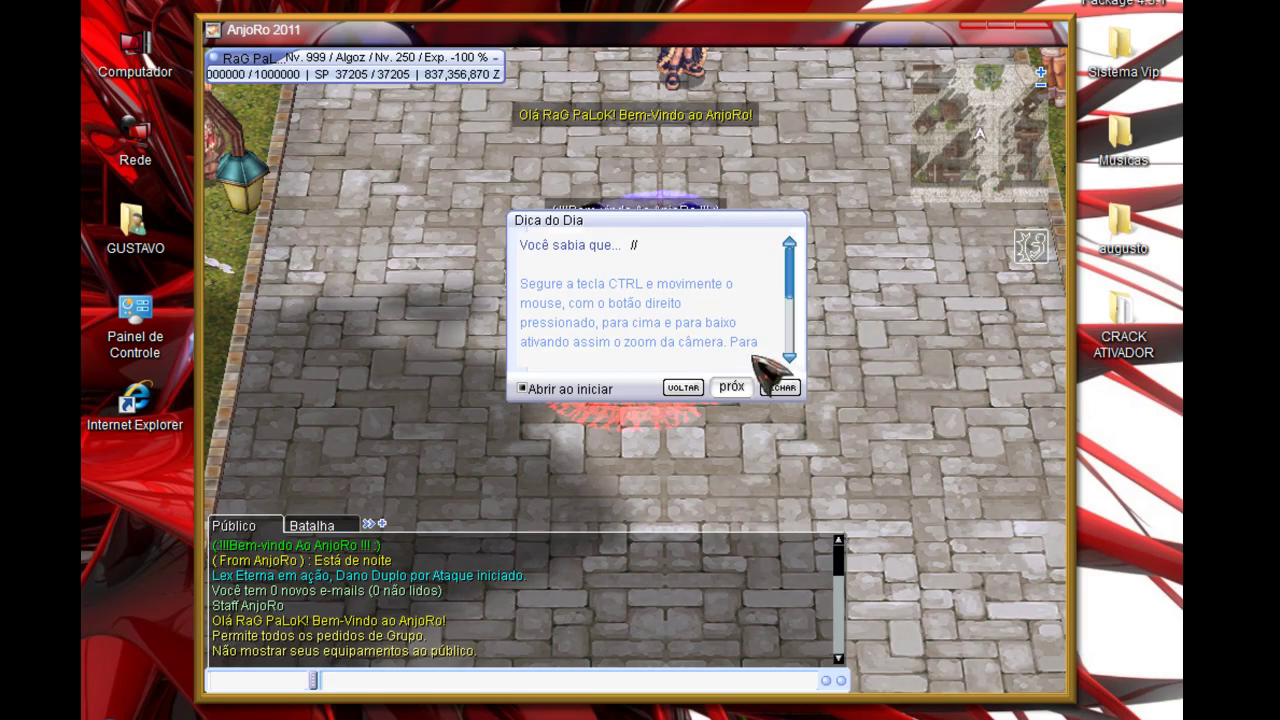
{"action": "left_click", "coordinate": [780, 388]}
{"action": "scroll", "coordinate": [686, 425], "scroll_direction": "down", "scroll_amount": 5}
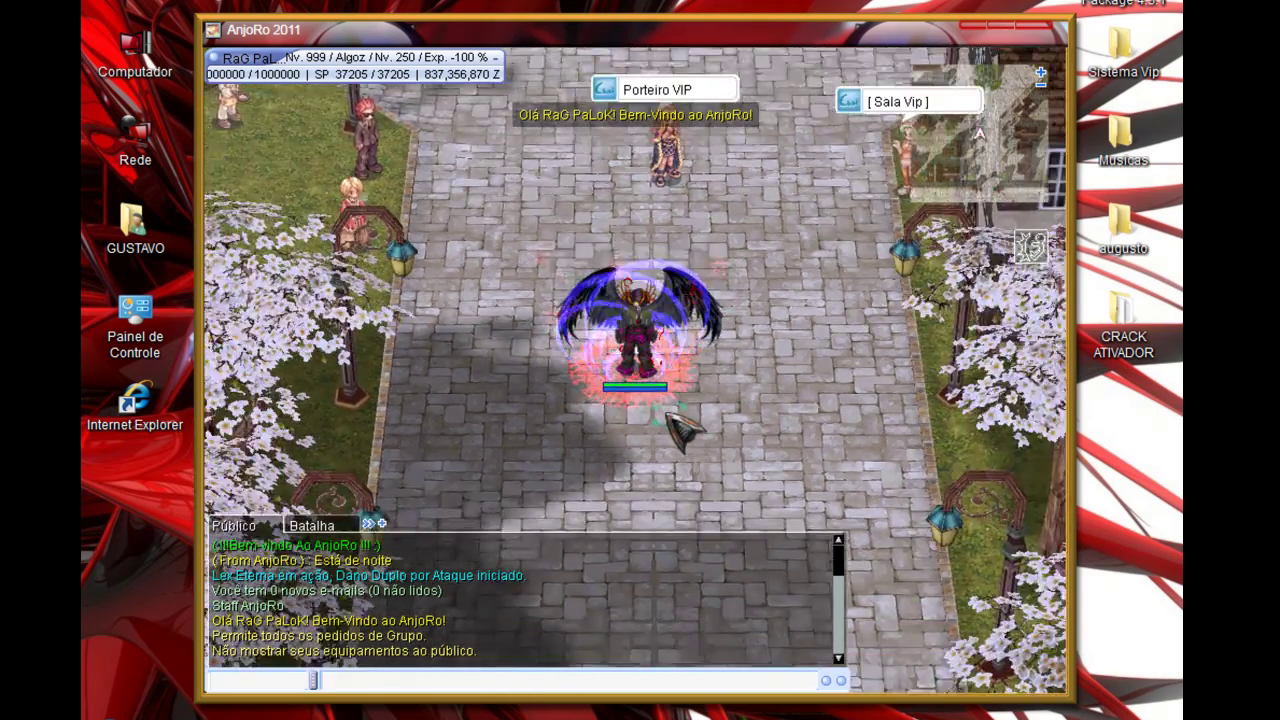
{"action": "scroll", "coordinate": [660, 442], "scroll_direction": "up", "scroll_amount": 5}
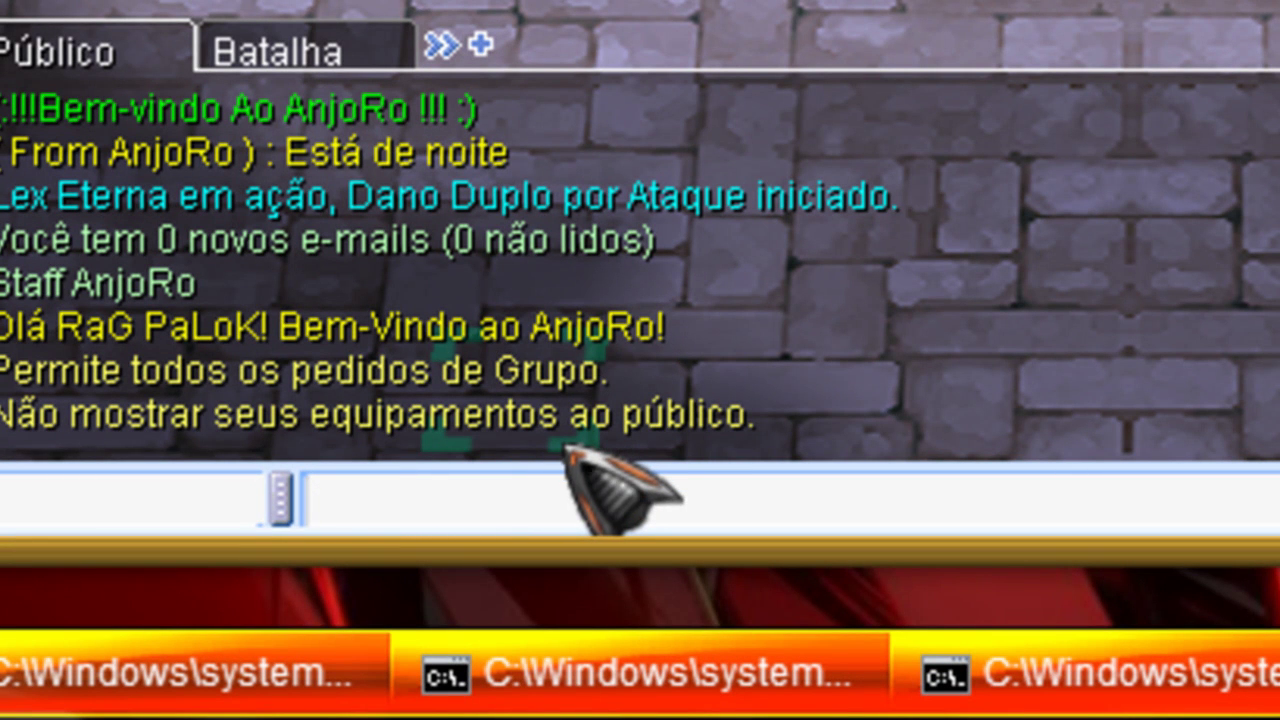
{"action": "type", "text": "@"}
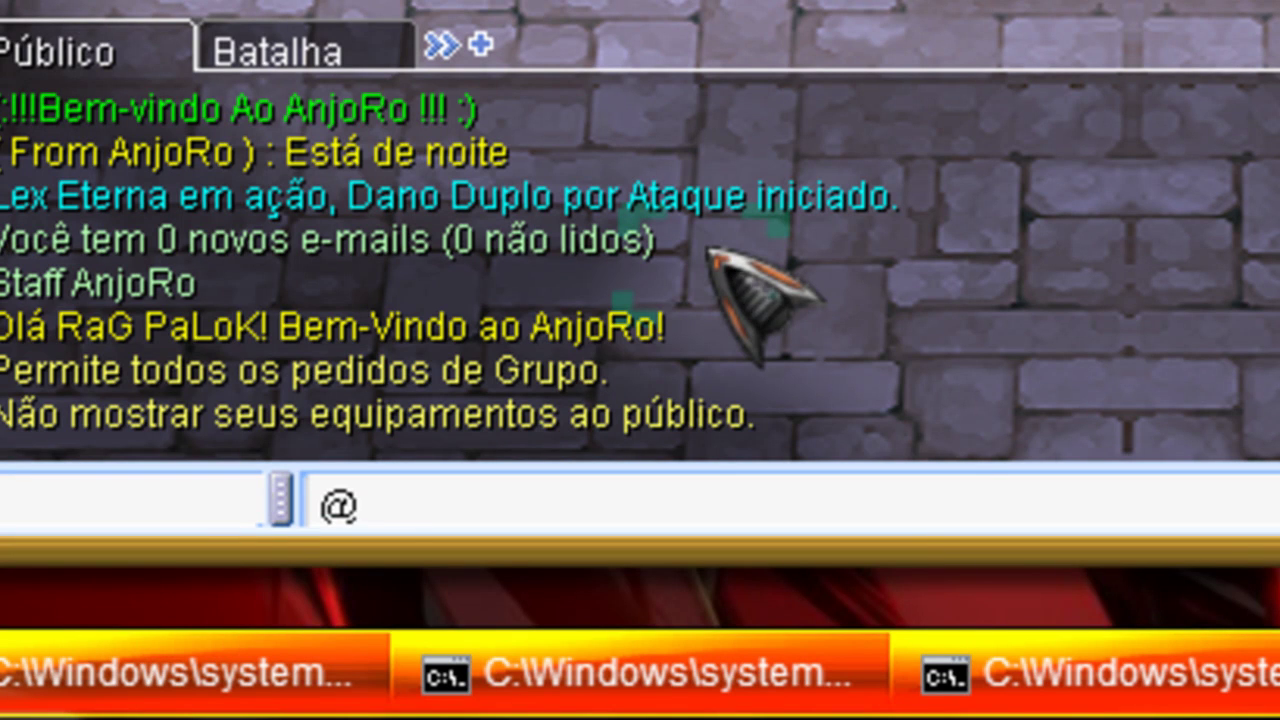
{"action": "type", "text": "item"}
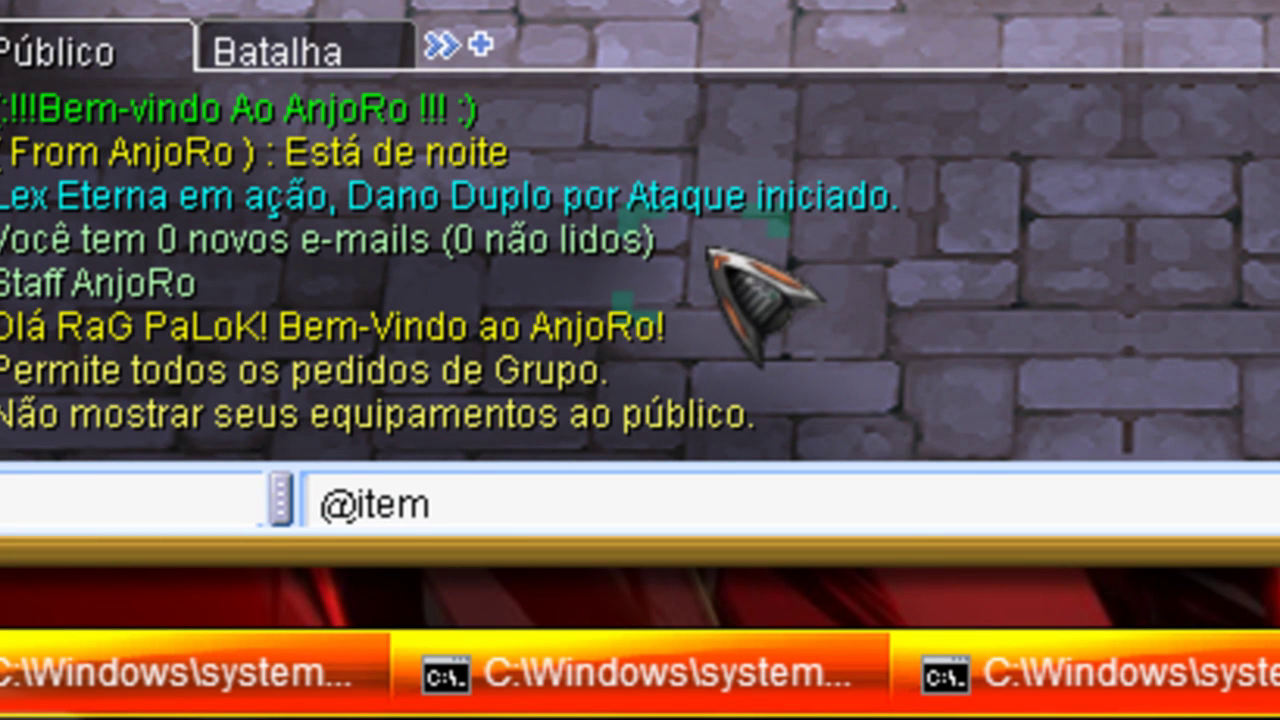
{"action": "type", "text": " 200"}
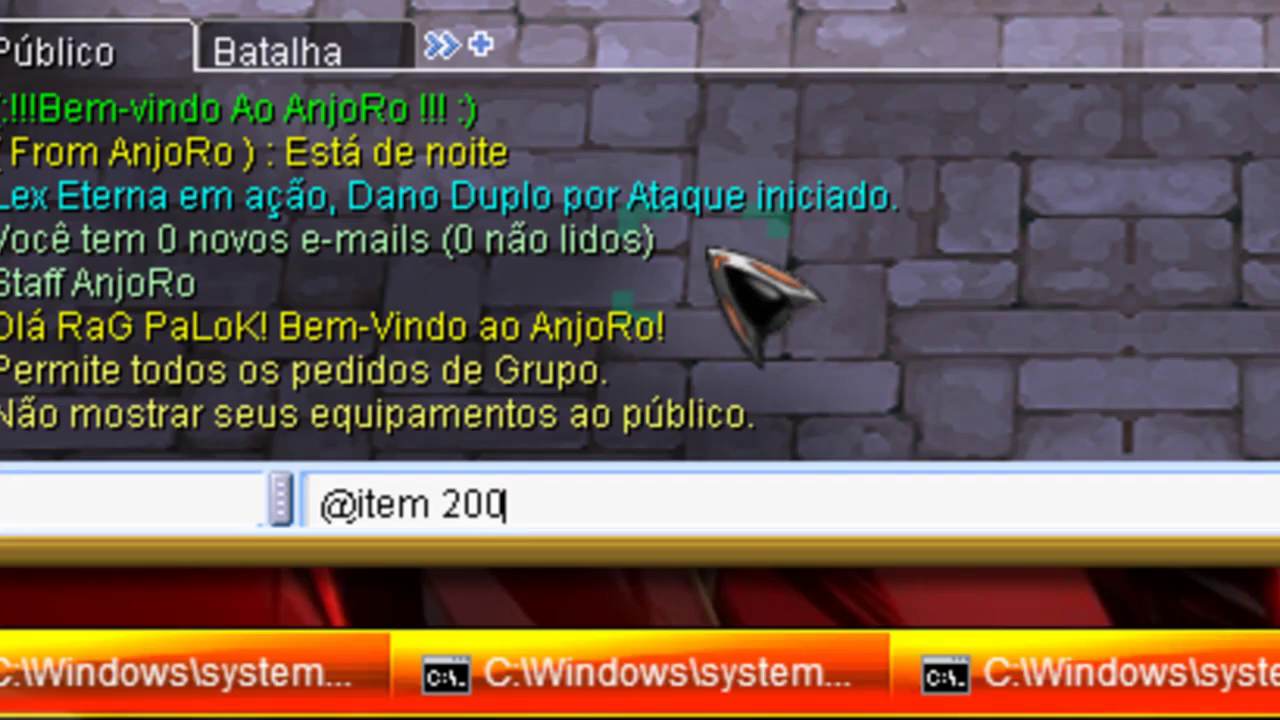
{"action": "key", "text": "Return"}
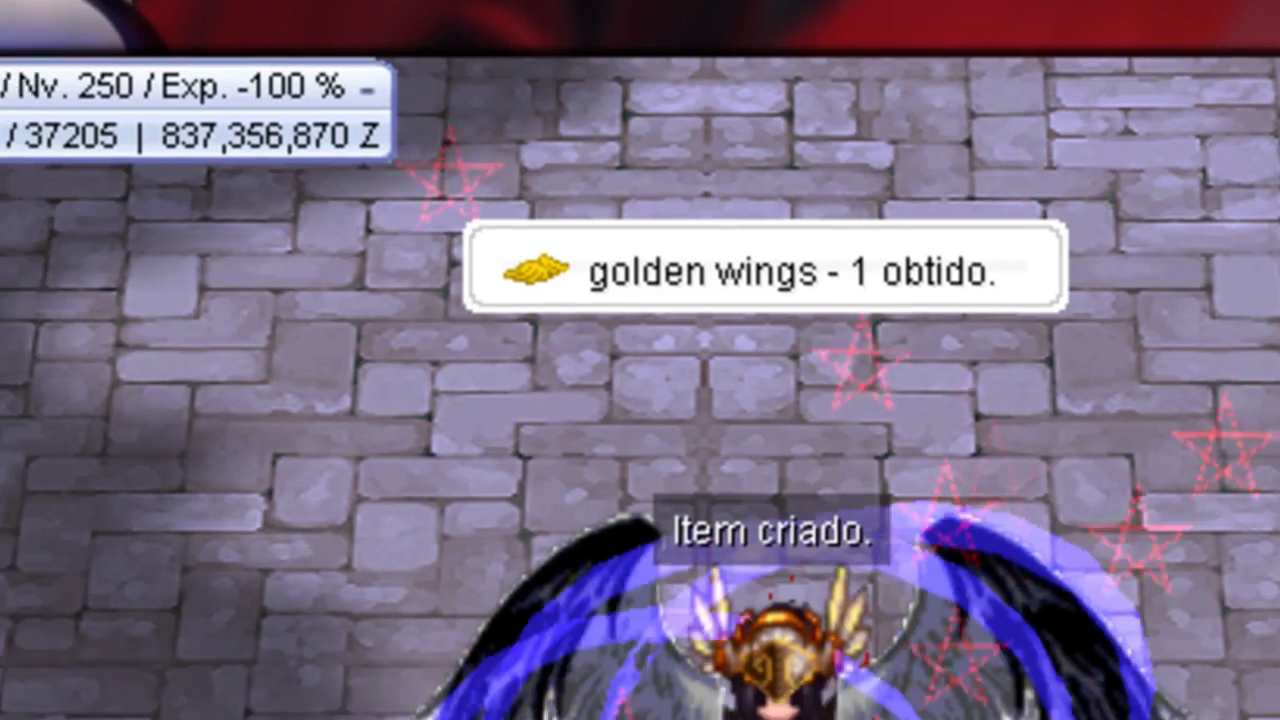
Step: Inspect and equip the golden wings from the inventory, then rotate the camera to view them
{"action": "key", "text": "alt+e"}
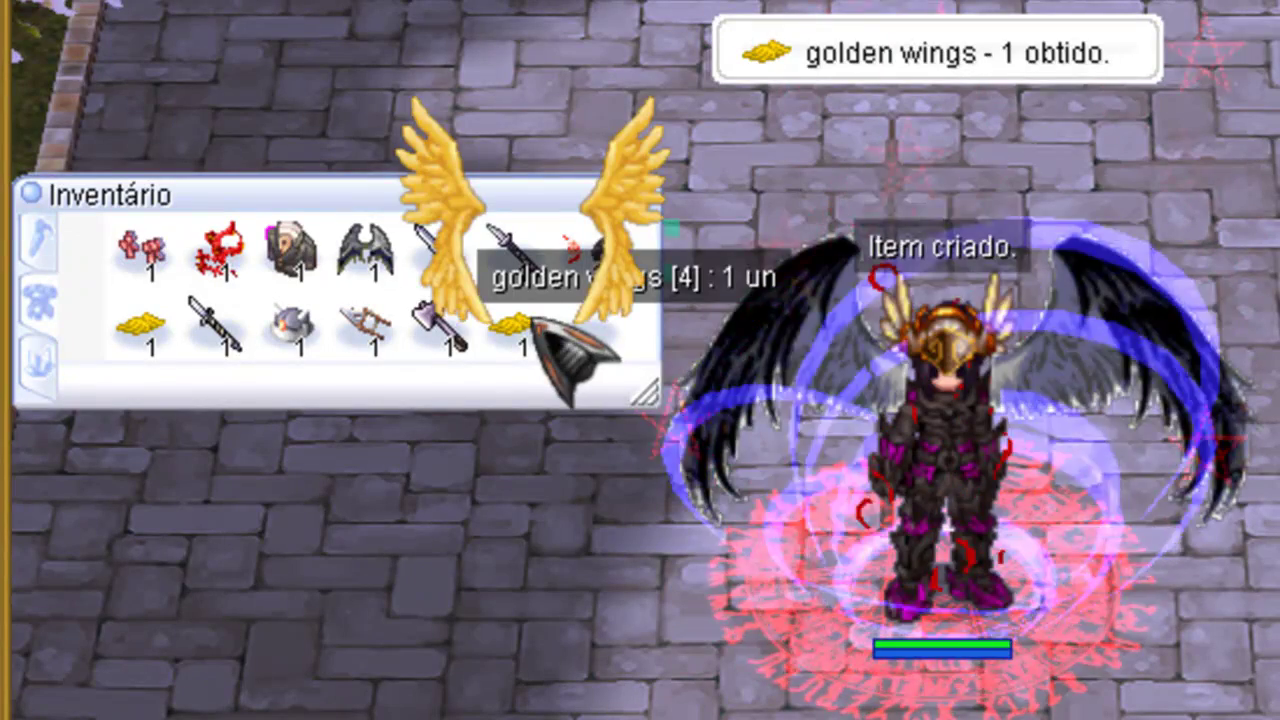
{"action": "right_click", "coordinate": [545, 322]}
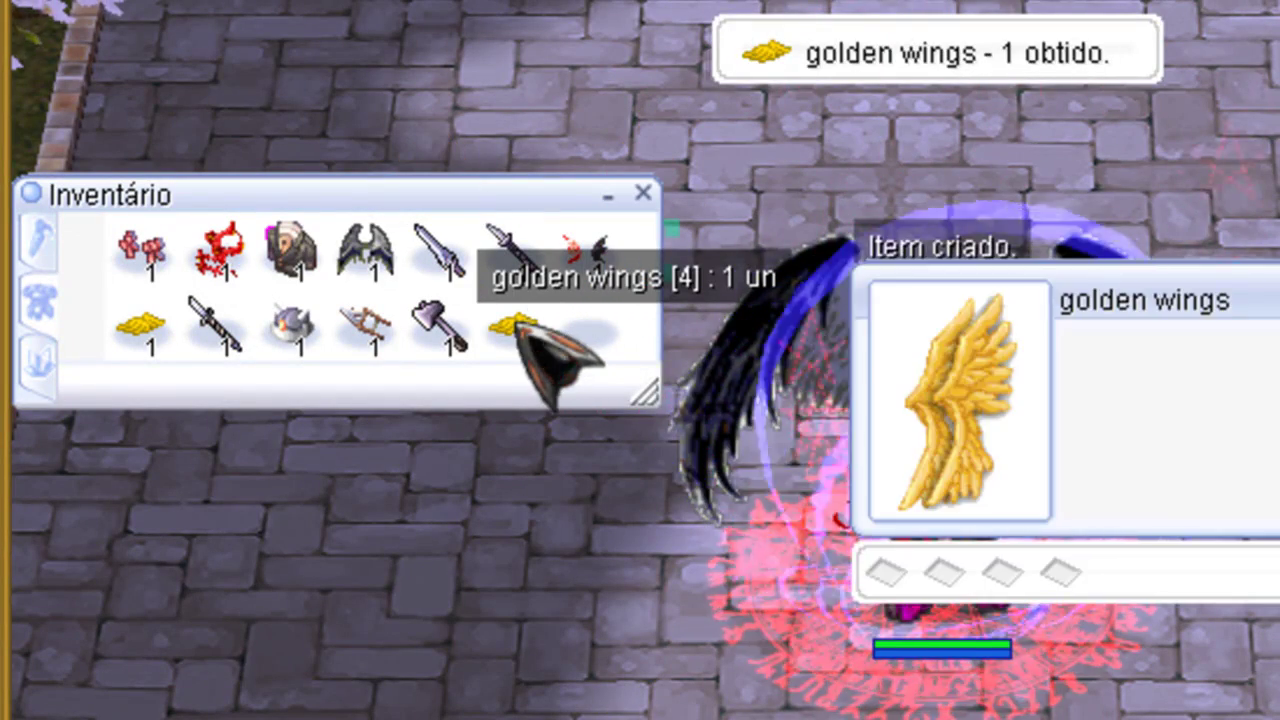
{"action": "key", "text": "Escape"}
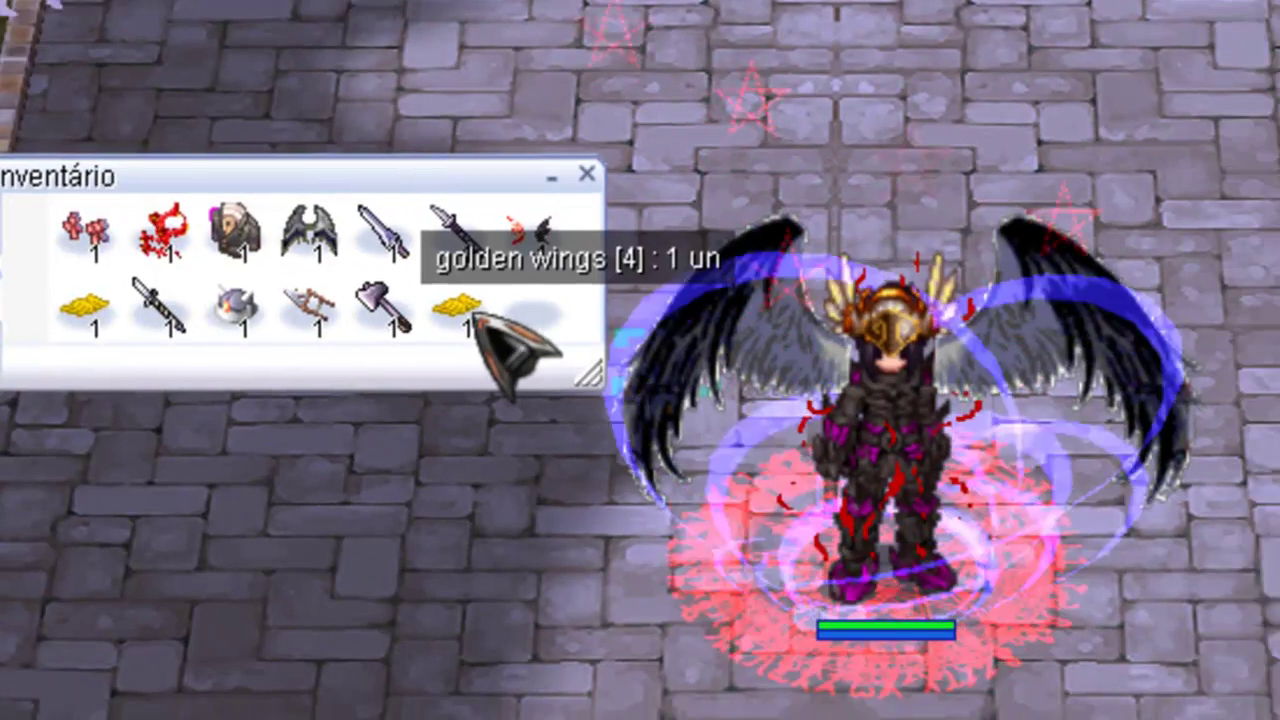
{"action": "double_click", "coordinate": [530, 330]}
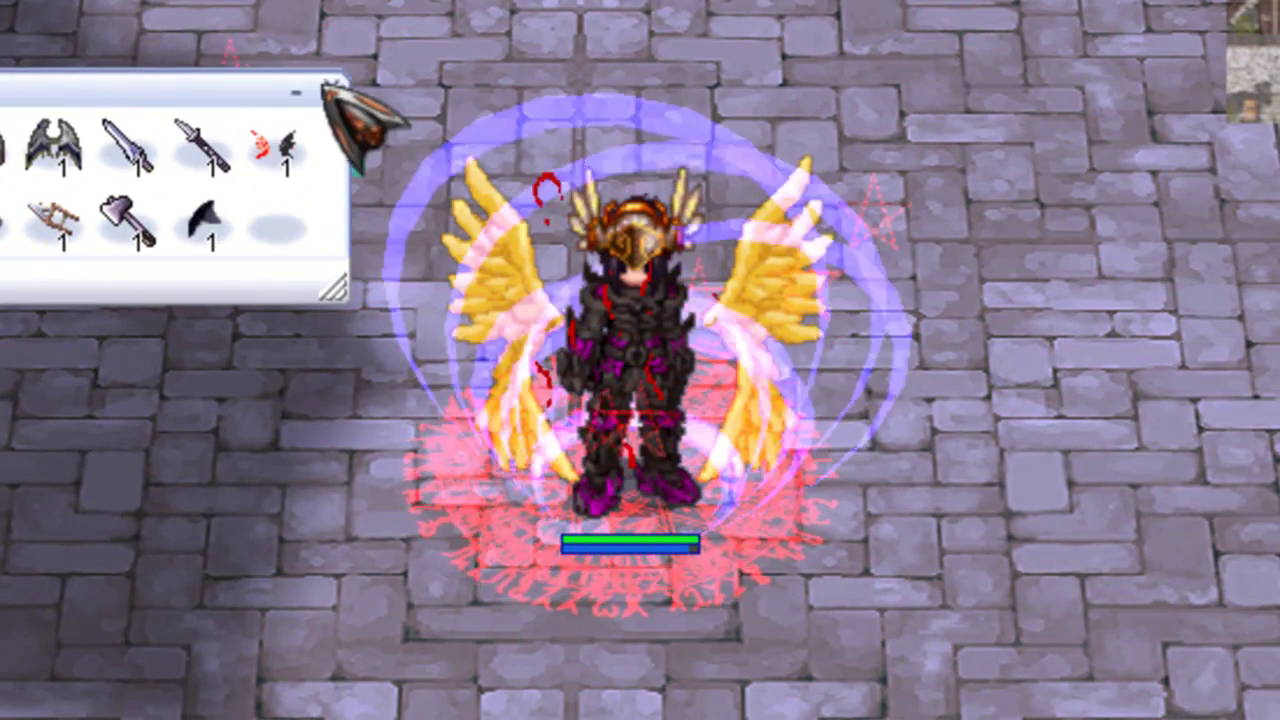
{"action": "key", "text": "alt+e"}
{"action": "left_click_drag", "start_coordinate": [371, 129], "coordinate": [790, 45]}
{"action": "mouse_move", "coordinate": [948, 14]}
{"action": "left_mouse_down"}
{"action": "mouse_move", "coordinate": [700, 534]}
{"action": "mouse_move", "coordinate": [493, 611]}
{"action": "mouse_move", "coordinate": [429, 551]}
{"action": "mouse_move", "coordinate": [614, 63]}
{"action": "mouse_move", "coordinate": [794, 49]}
{"action": "mouse_move", "coordinate": [808, 63]}
{"action": "mouse_move", "coordinate": [591, 551]}
{"action": "mouse_move", "coordinate": [622, 617]}
{"action": "left_mouse_up"}
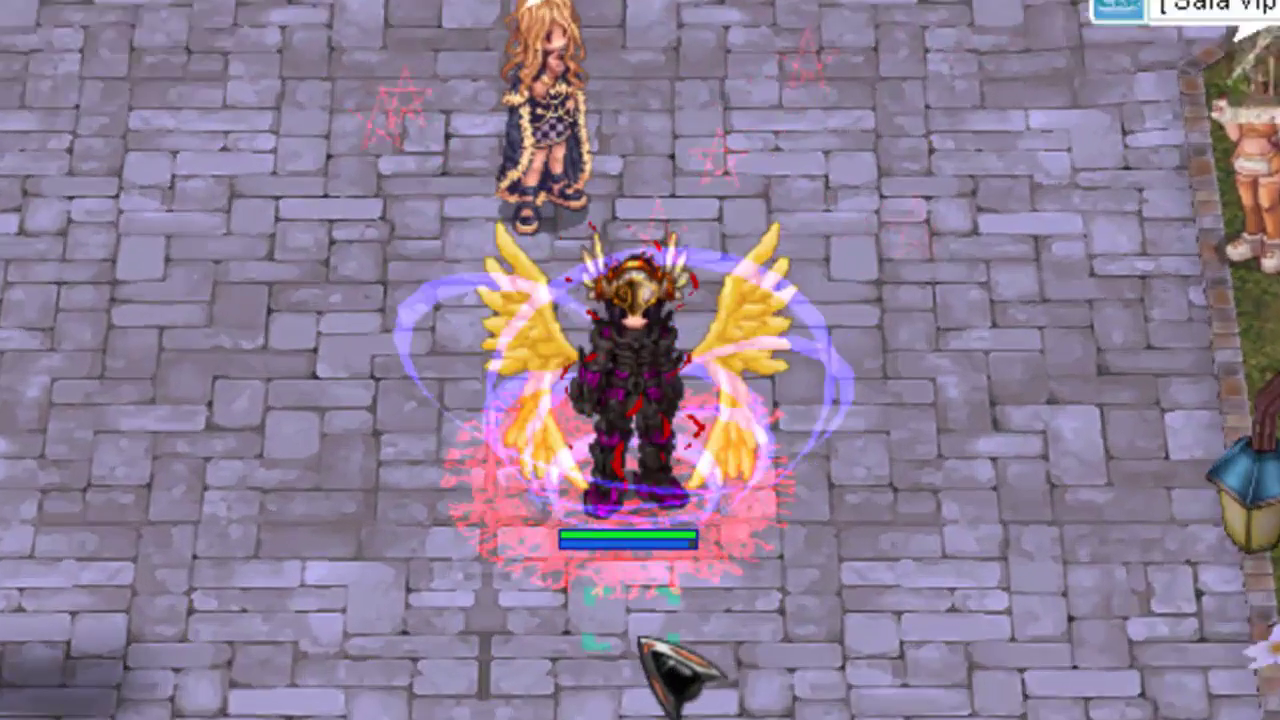